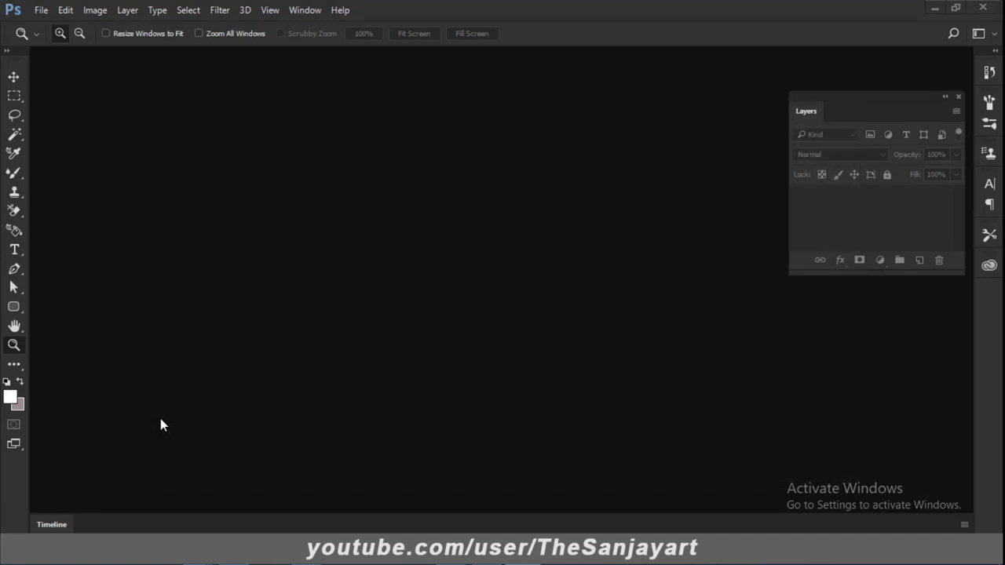
# Step: Create Untitled-1, a 200 × 200 px, 100 ppi document on a white background
pyautogui.click(39, 11)
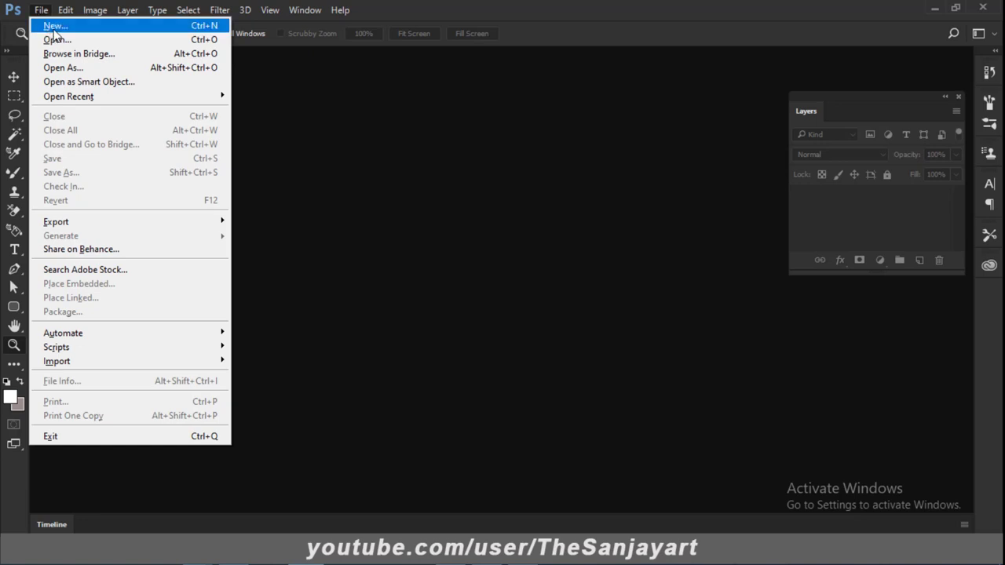
pyautogui.click(55, 29)
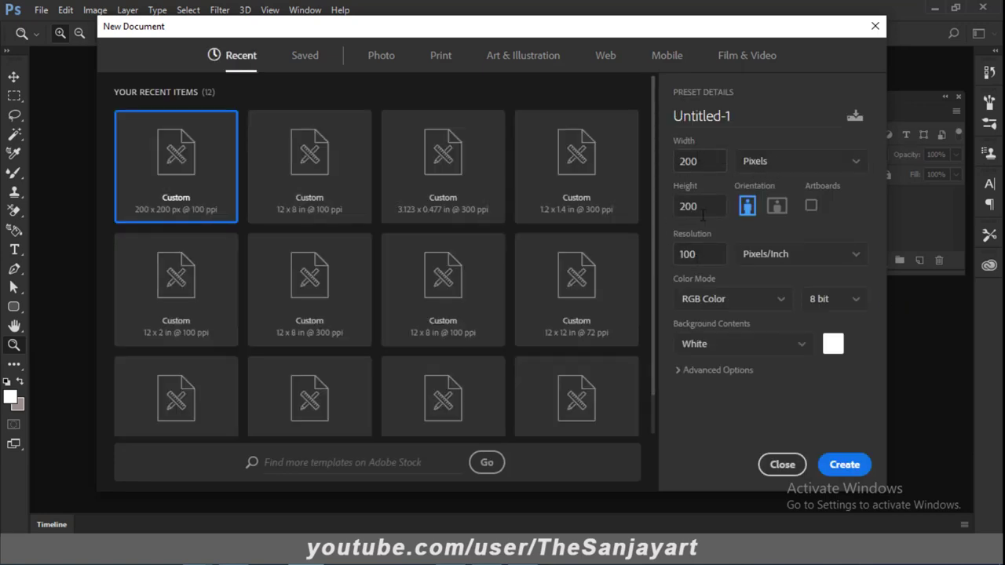
pyautogui.click(844, 466)
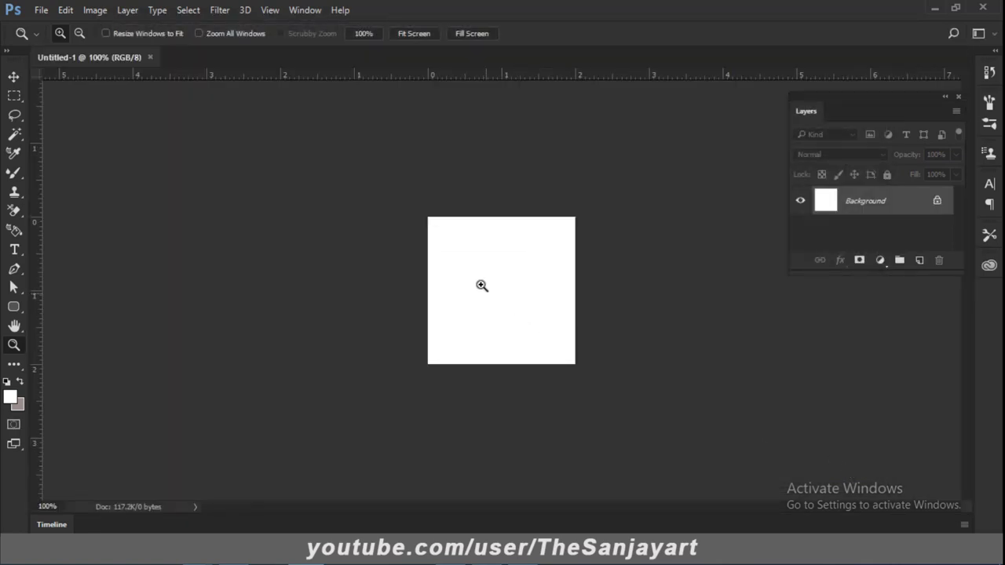
# Step: Zoom to 200%, add vertical and horizontal guides at 1 inch, then zoom to 300%
pyautogui.click(487, 295)
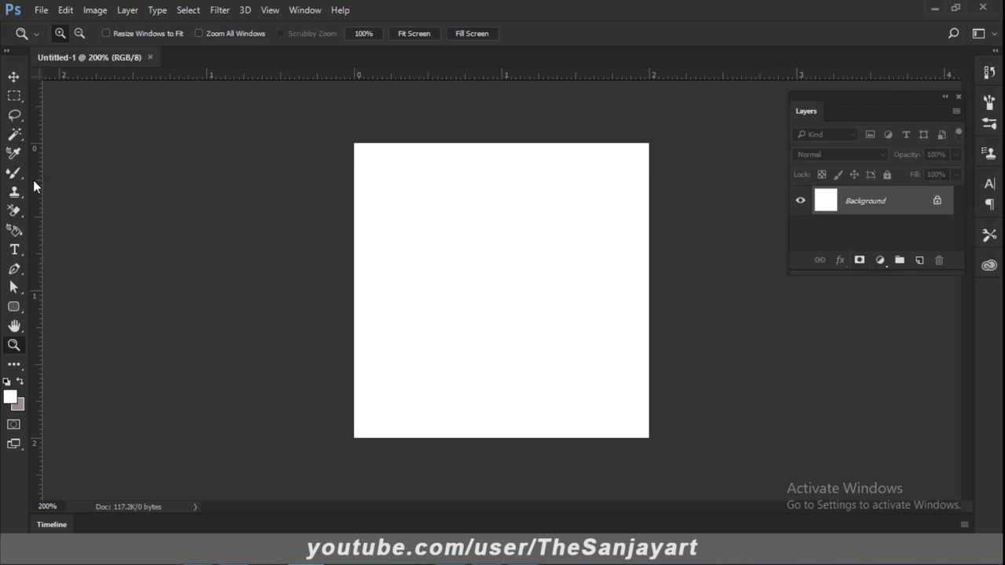
pyautogui.moveTo(33, 186); pyautogui.dragTo(498, 403)
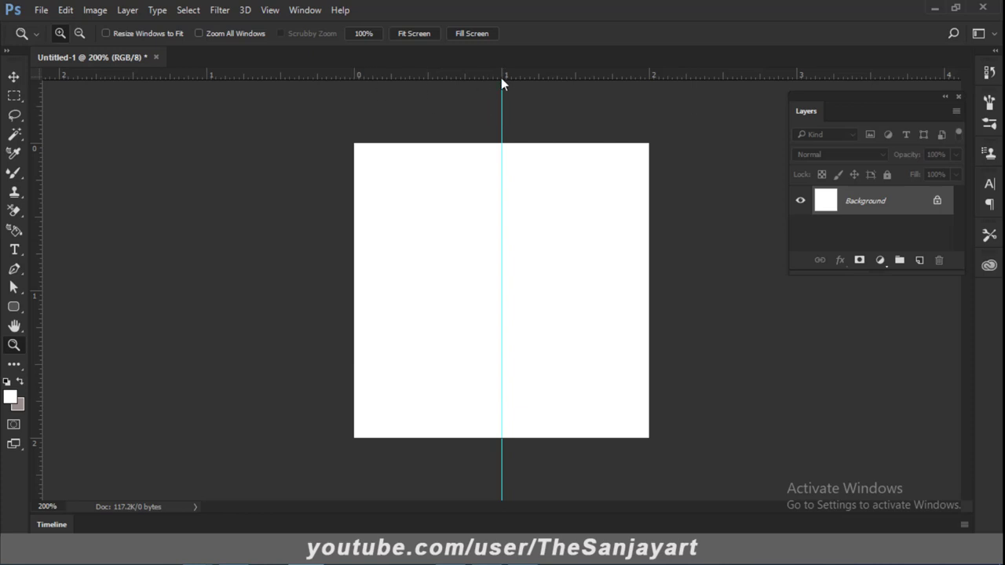
pyautogui.moveTo(171, 76); pyautogui.dragTo(175, 291)
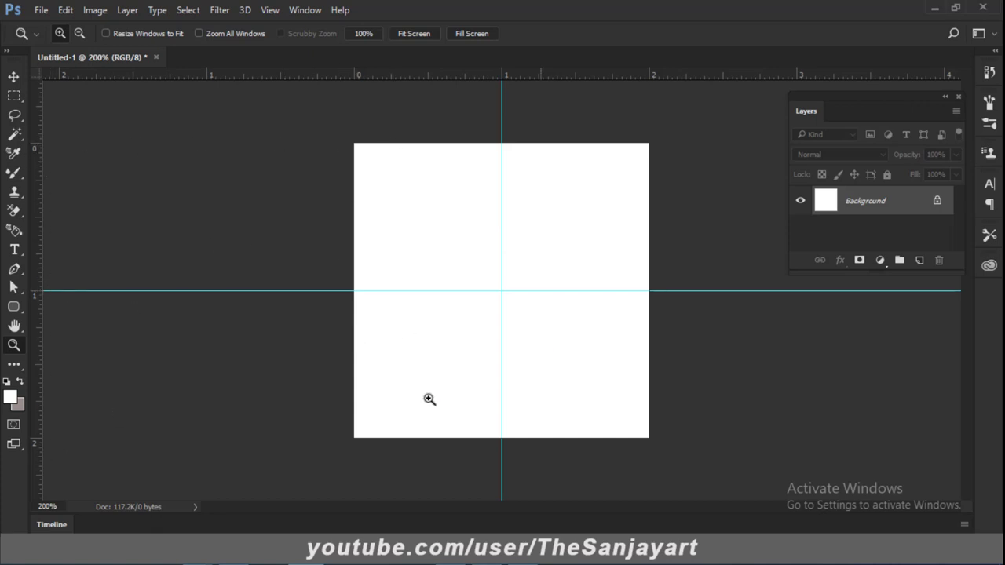
pyautogui.click(560, 366)
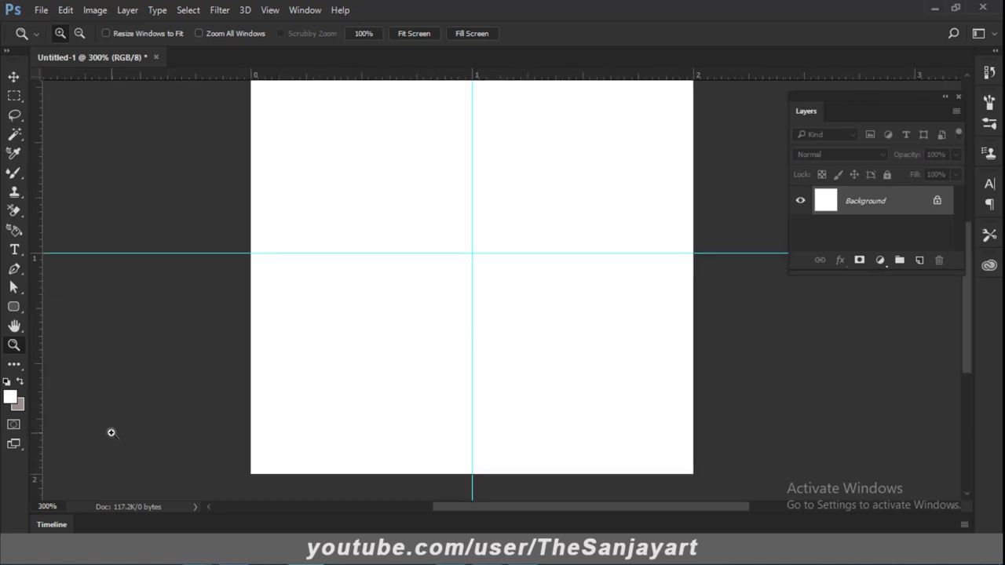
# Step: Select the Custom Shape tool with the fleur-de-lis shape
pyautogui.click(11, 398)
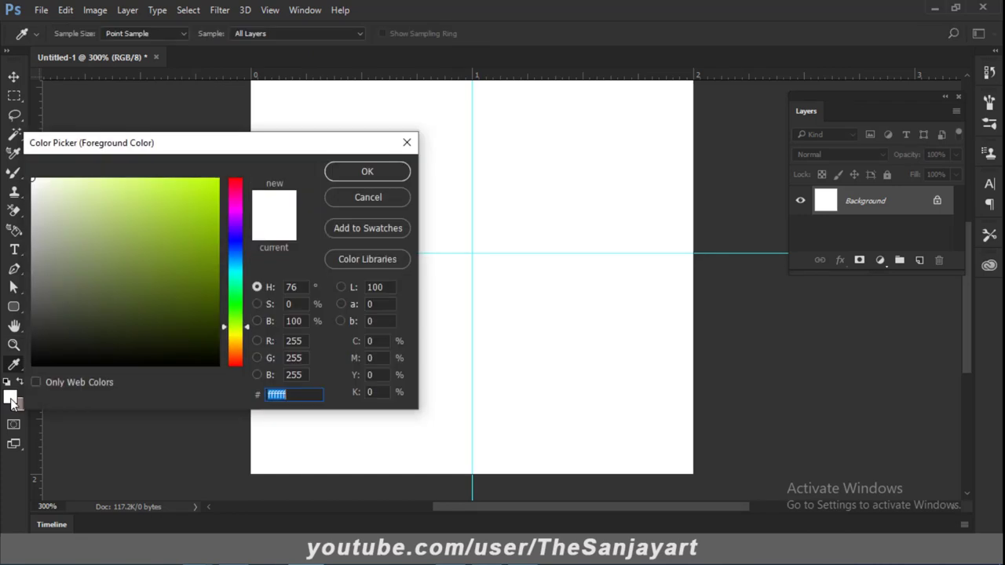
pyautogui.click(352, 200)
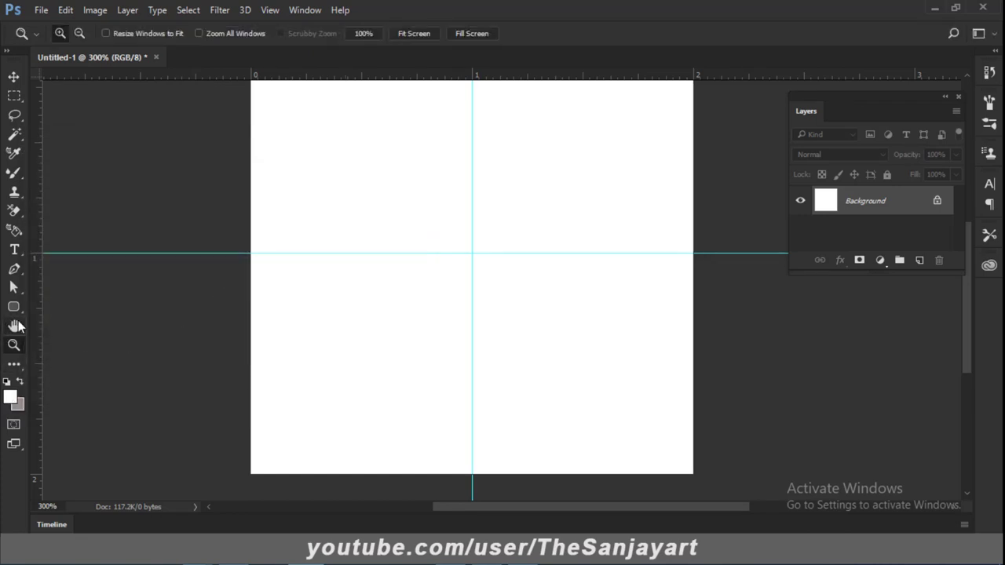
pyautogui.click(14, 309)
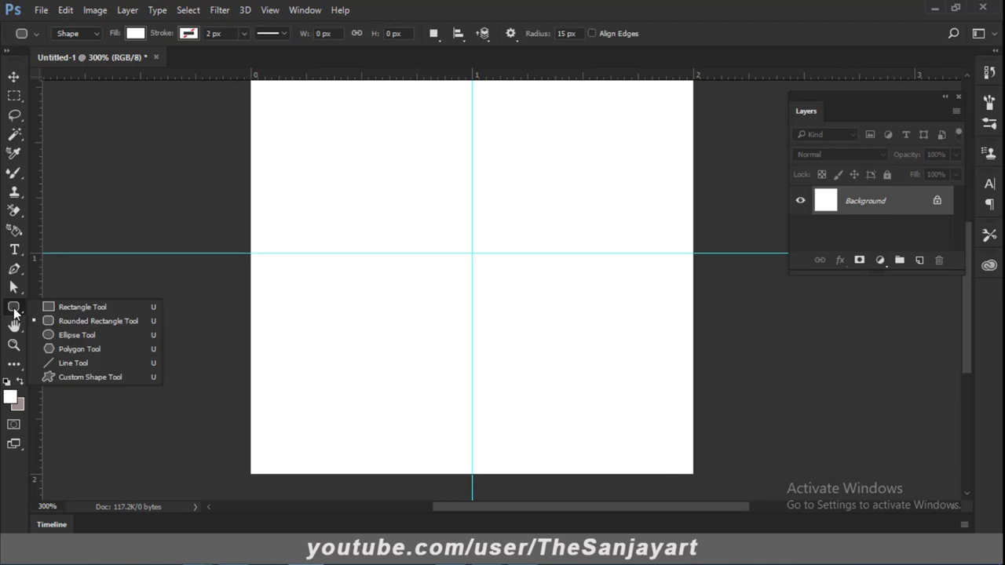
pyautogui.click(94, 378)
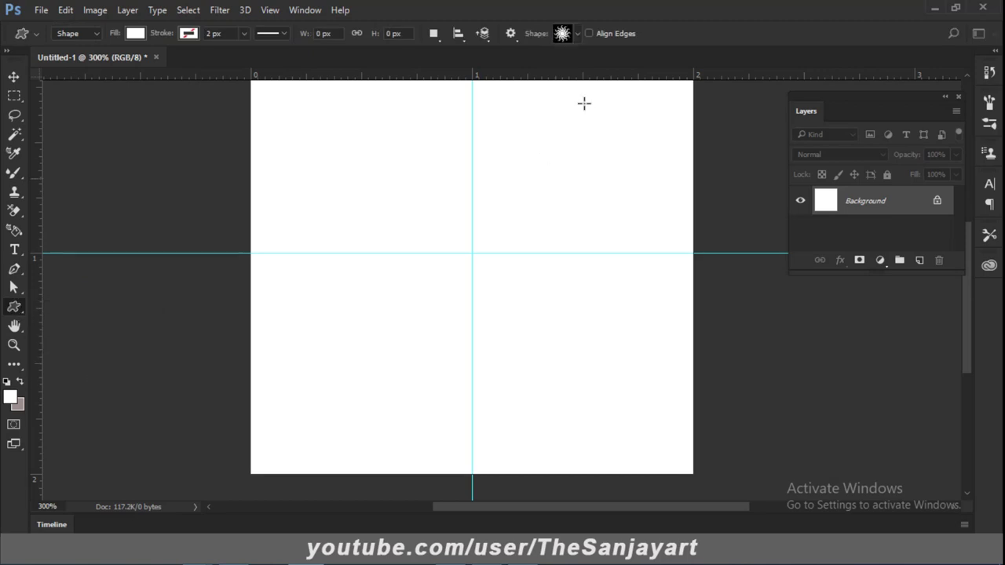
pyautogui.click(560, 35)
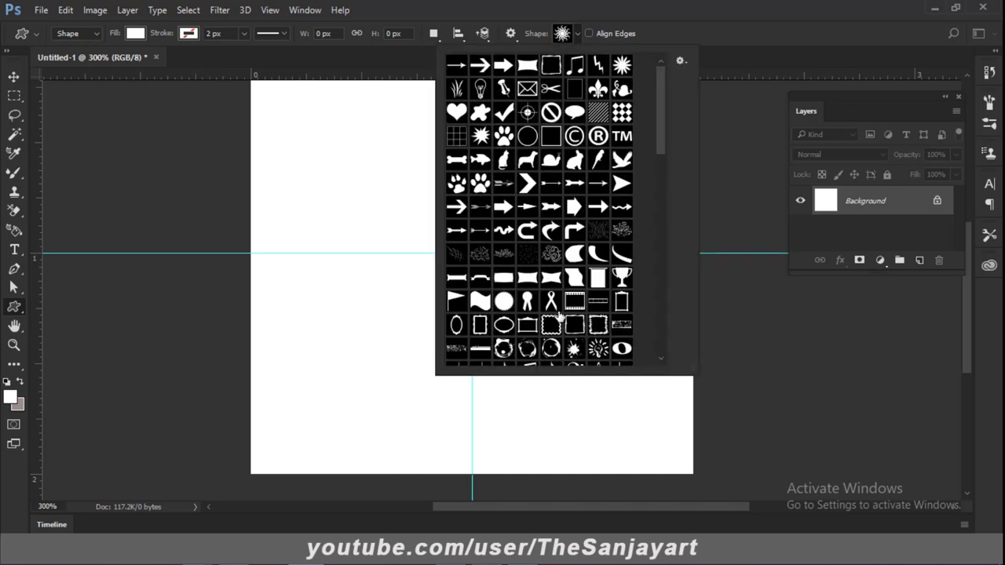
pyautogui.click(599, 91)
pyautogui.click(667, 33)
# Step: Draw a magenta fleur-de-lis in the top-left quarter and nudge it slightly right and down
pyautogui.click(135, 33)
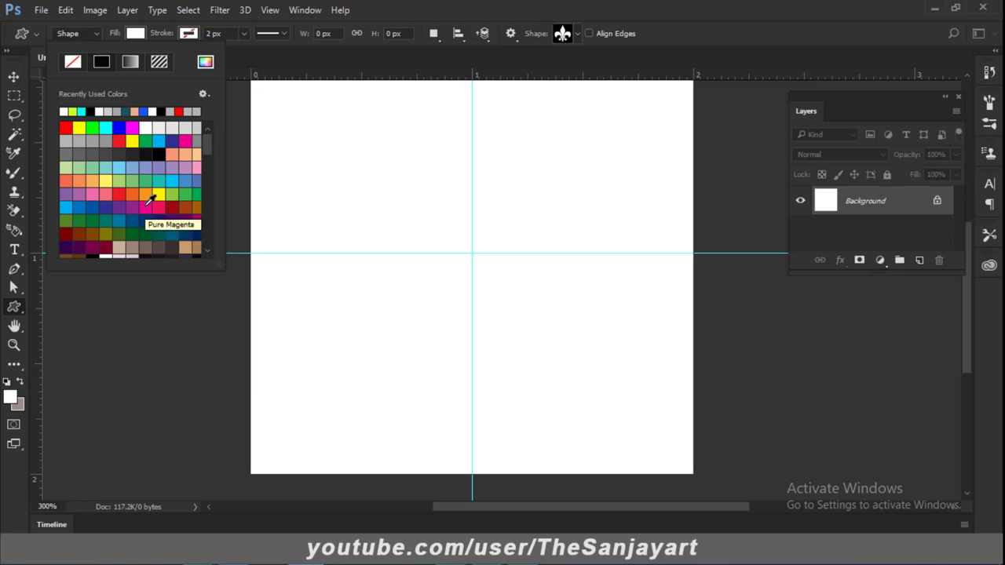
pyautogui.click(149, 200)
pyautogui.click(298, 90)
pyautogui.moveTo(288, 96); pyautogui.dragTo(401, 222)
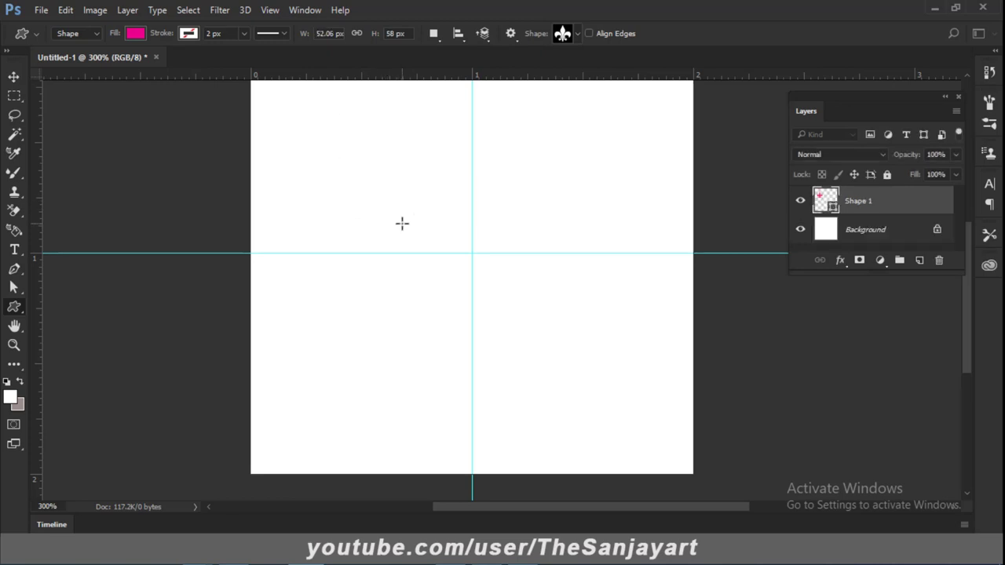
pyautogui.click(14, 76)
pyautogui.moveTo(346, 146); pyautogui.dragTo(365, 150)
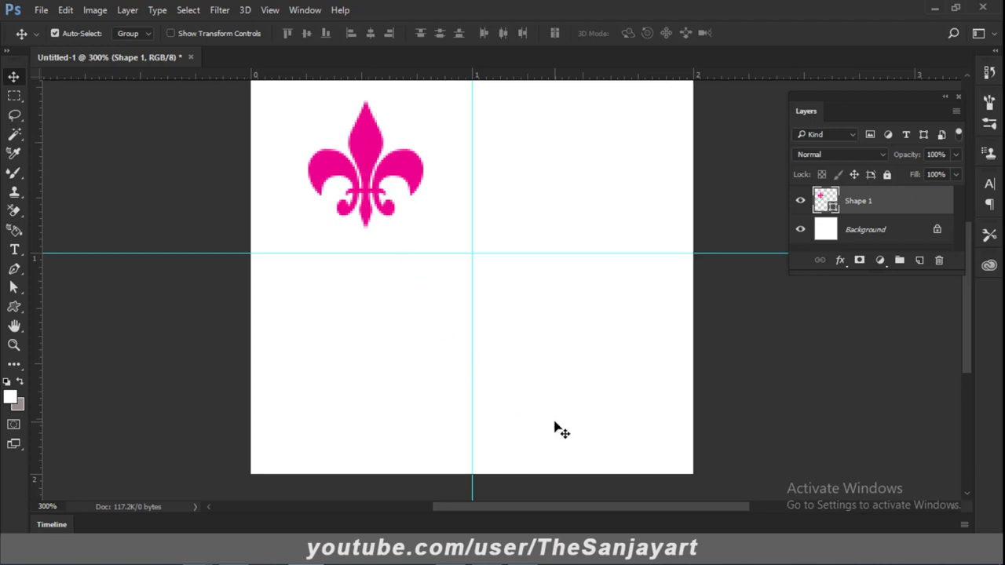
# Step: Discard a trial selection around the fleur-de-lis and zoom back out to 200%
pyautogui.click(13, 96)
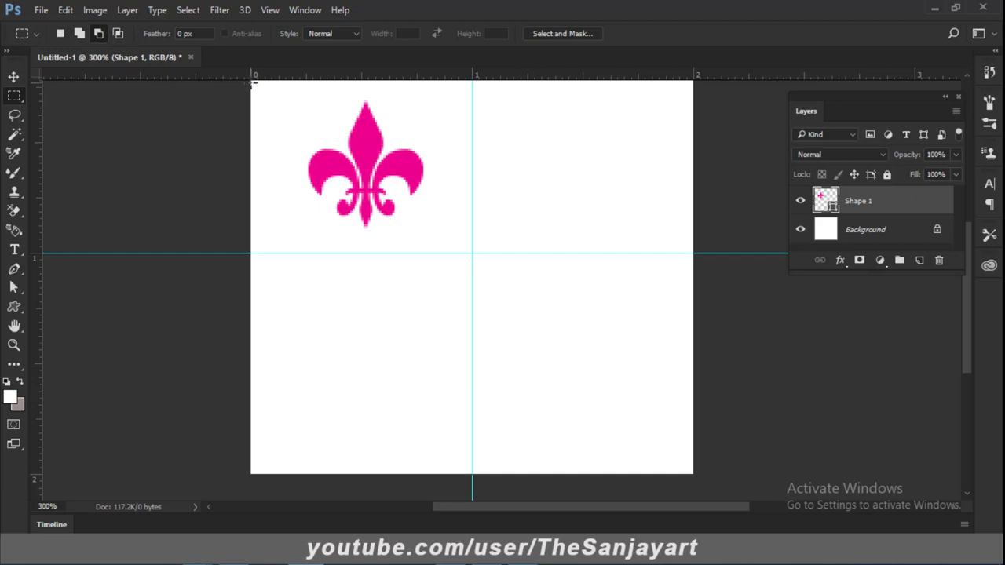
pyautogui.moveTo(253, 81); pyautogui.dragTo(411, 243)
pyautogui.hotkey('ctrl', 'd')
pyautogui.press('z')
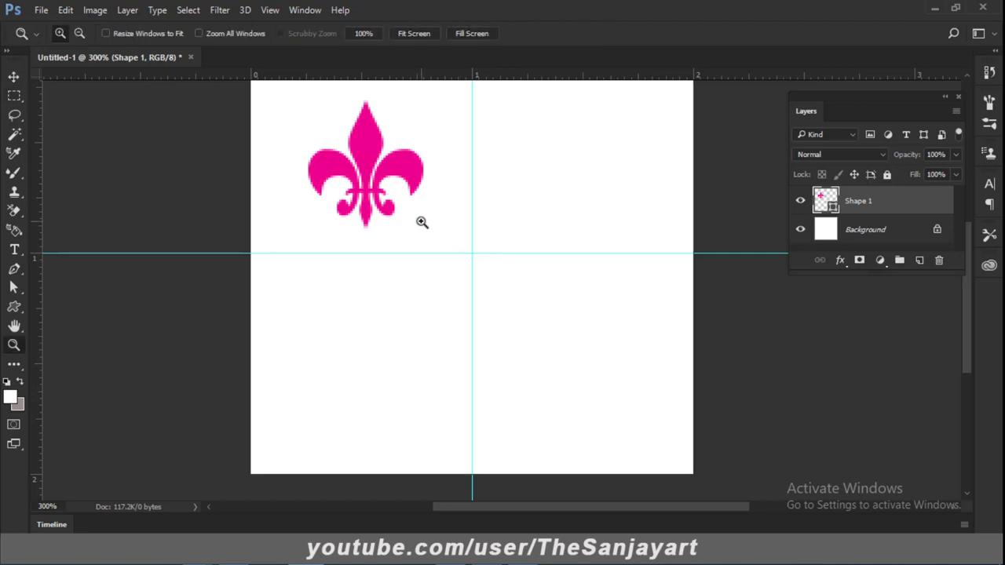
pyautogui.keyDown('alt'); pyautogui.click(422, 222); pyautogui.keyUp('alt')
pyautogui.click(13, 77)
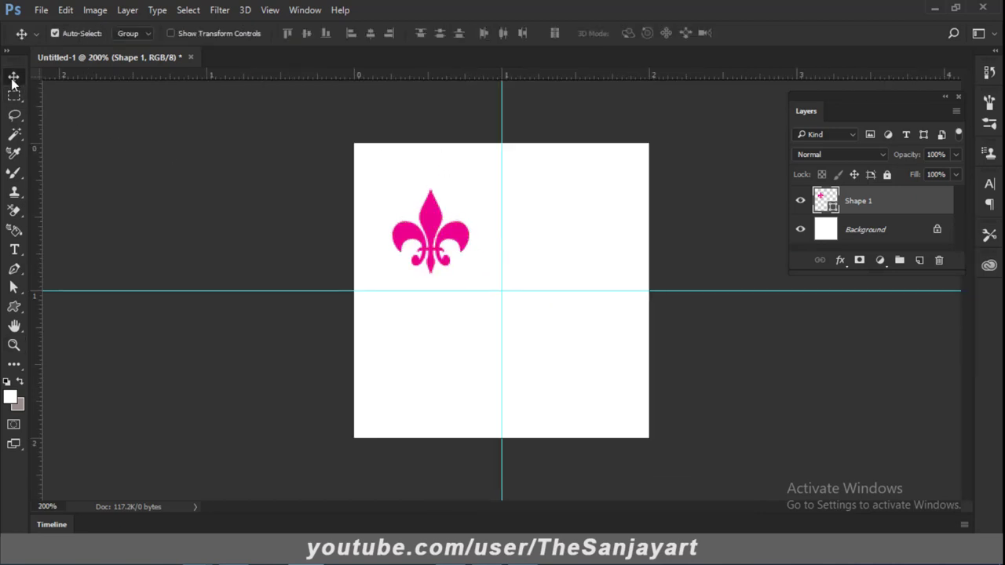
pyautogui.click(235, 191)
# Step: Align Shape 1 to the centre of the top-left quarter, then duplicate it into the bottom-right quarter
pyautogui.click(13, 95)
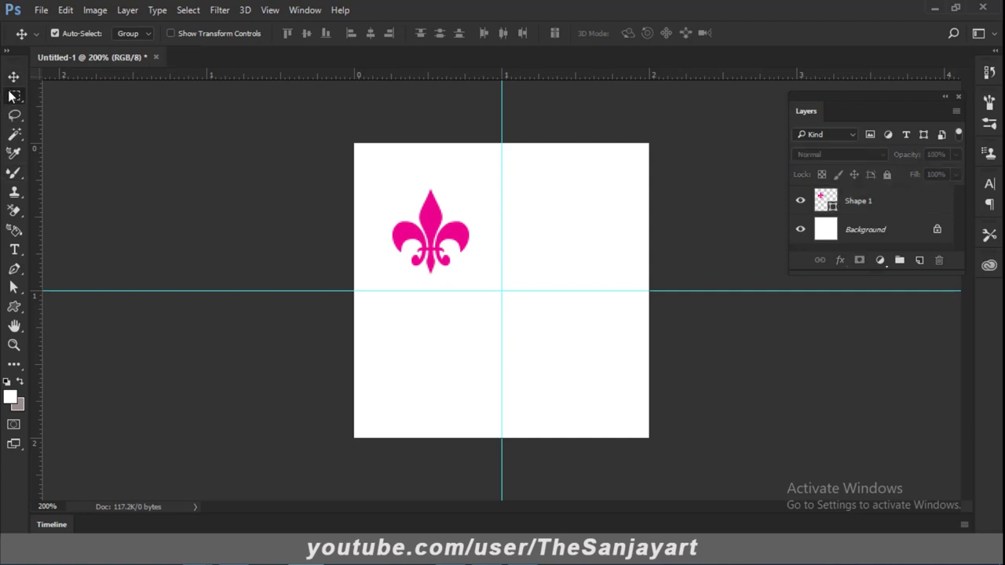
pyautogui.moveTo(354, 144)
pyautogui.mouseDown()
pyautogui.moveTo(471, 310)
pyautogui.moveTo(500, 295)
pyautogui.mouseUp()
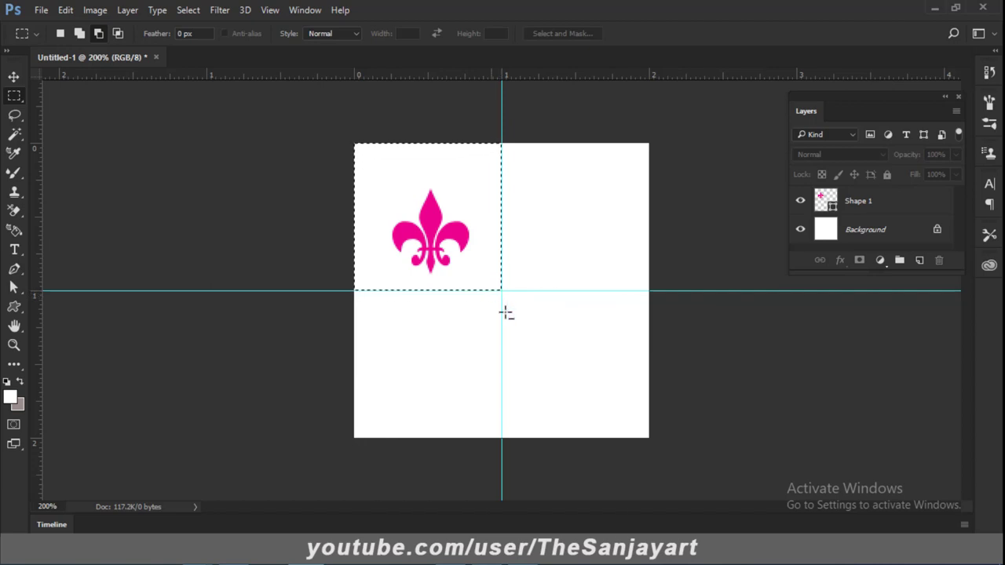
pyautogui.click(16, 78)
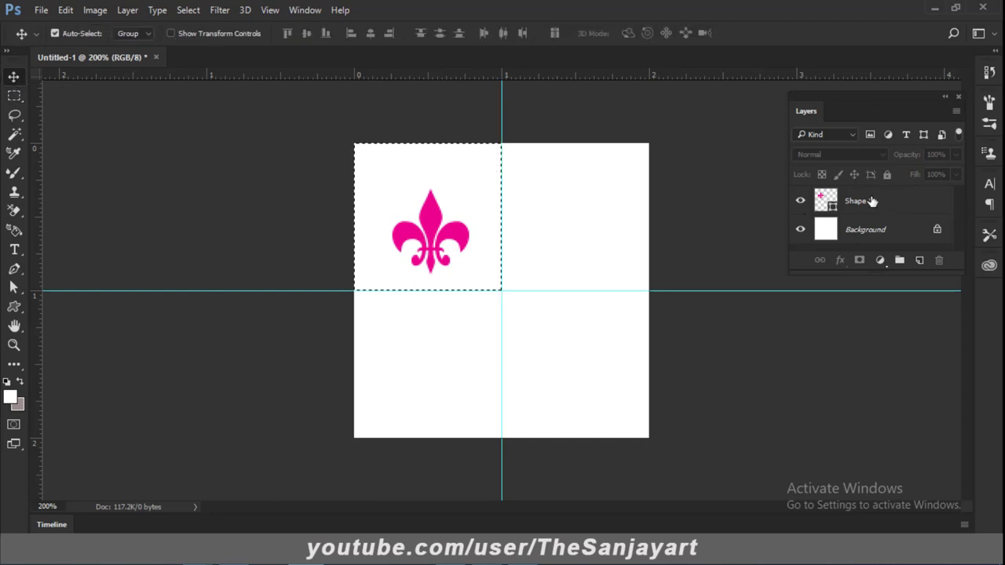
pyautogui.click(868, 201)
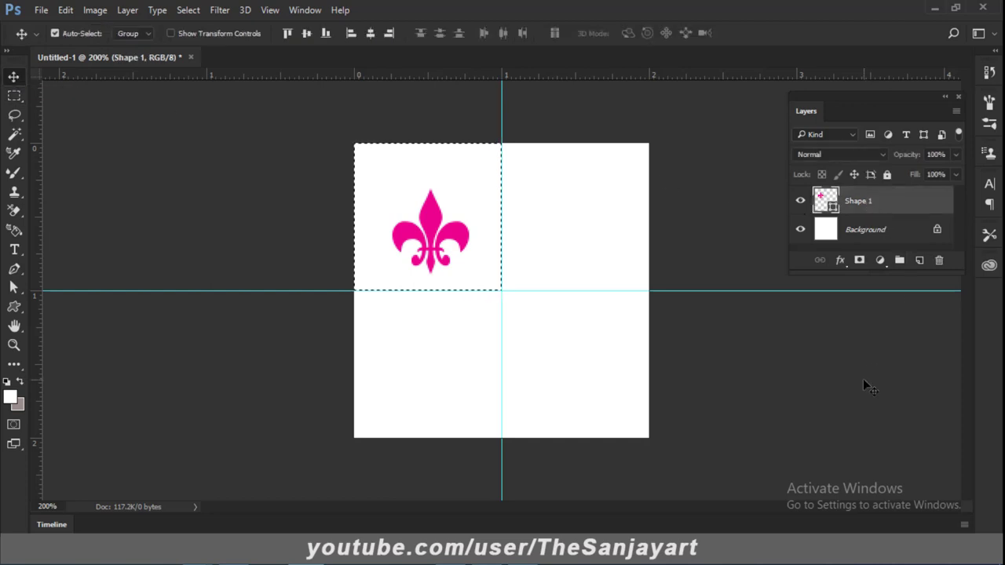
pyautogui.click(310, 32)
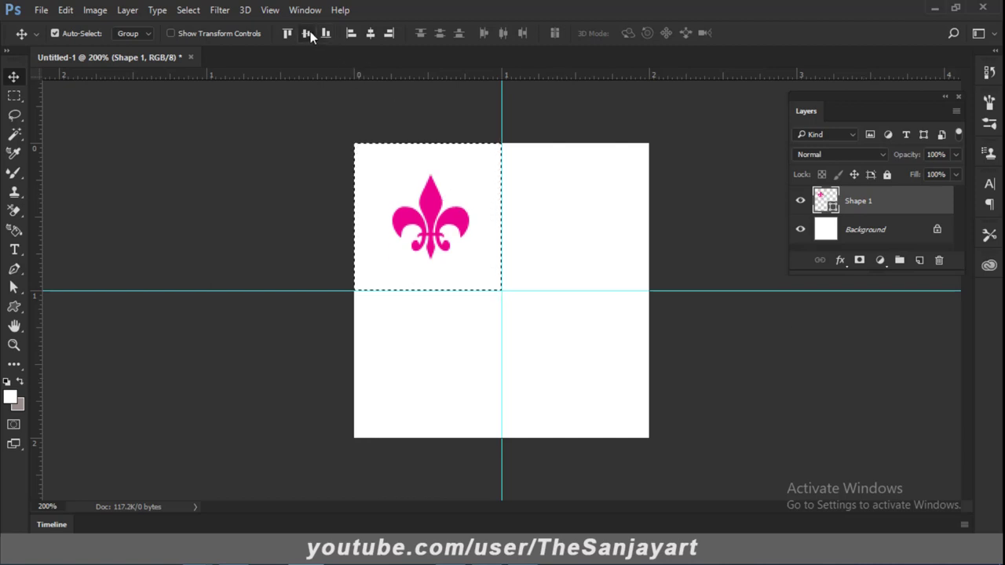
pyautogui.click(366, 34)
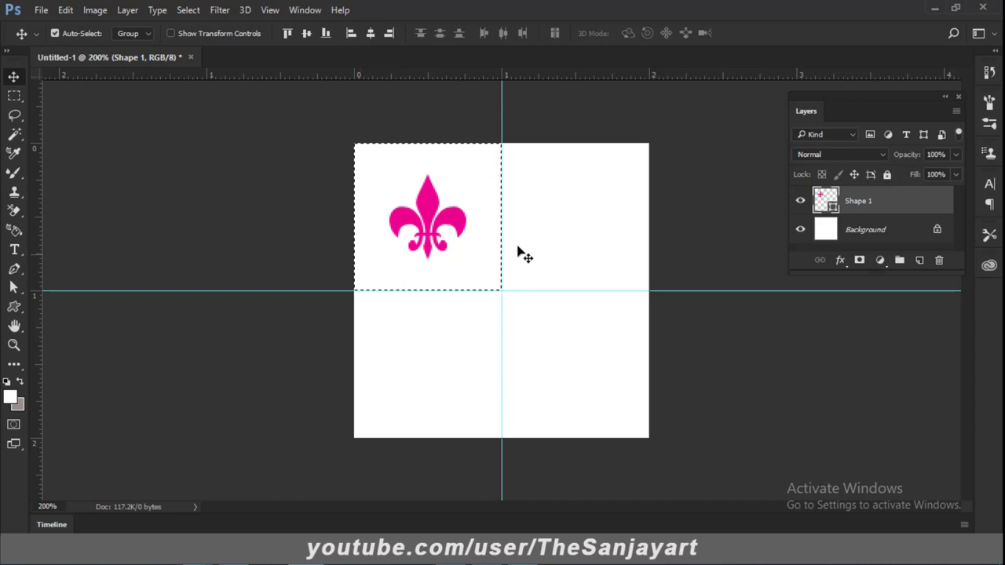
pyautogui.press('ctrl')
pyautogui.hotkey('ctrl', 'd')
pyautogui.moveTo(429, 210); pyautogui.dragTo(577, 357)
pyautogui.click(681, 224)
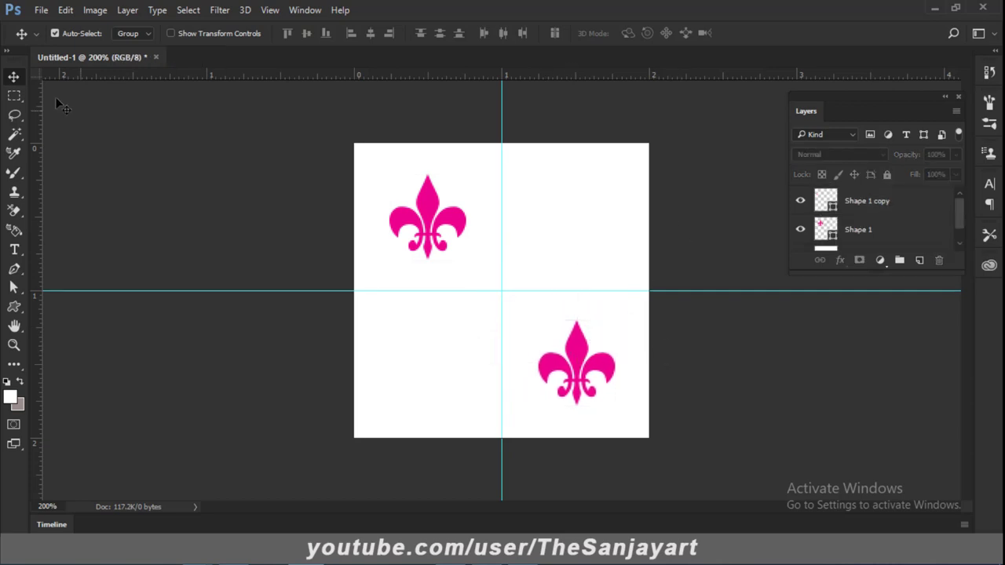
# Step: Align Shape 1 copy to the vertical and horizontal centres of the bottom-right quarter
pyautogui.click(14, 96)
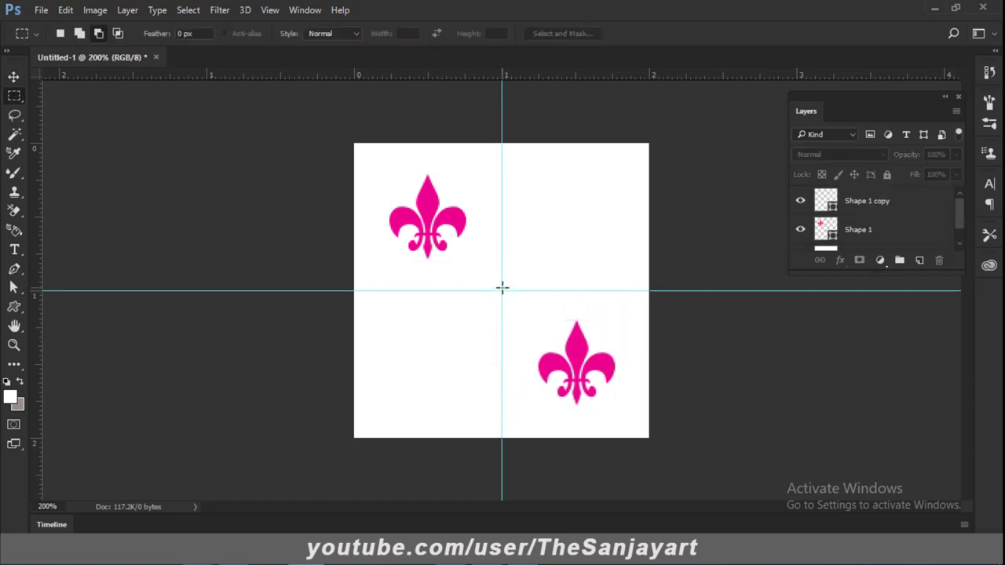
pyautogui.moveTo(500, 290); pyautogui.dragTo(751, 454)
pyautogui.click(15, 78)
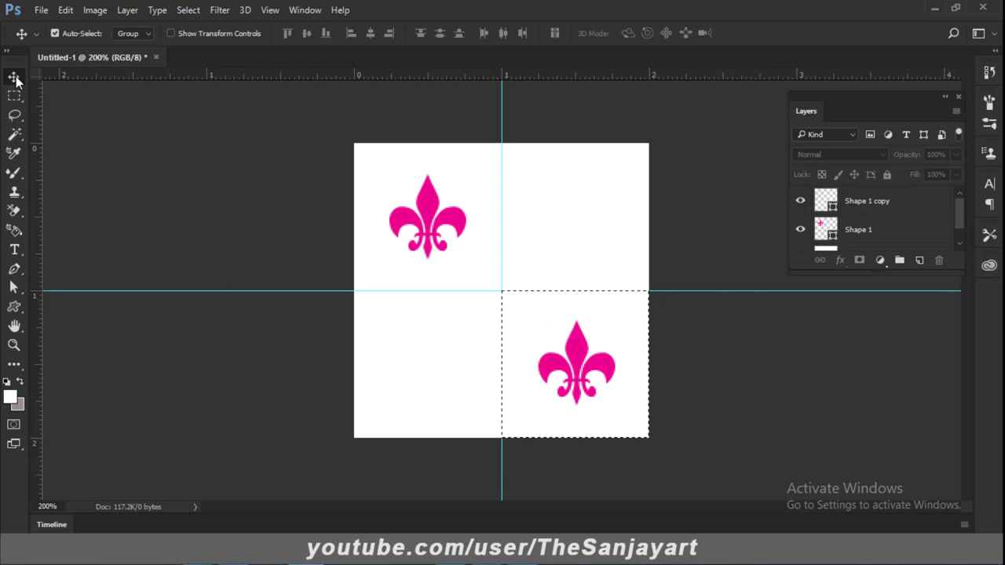
pyautogui.click(859, 203)
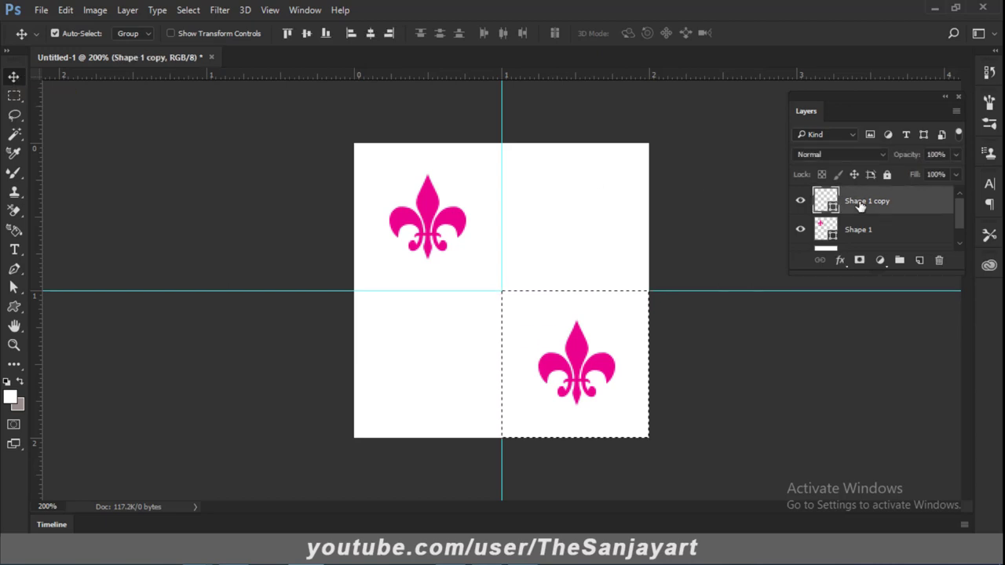
pyautogui.click(308, 32)
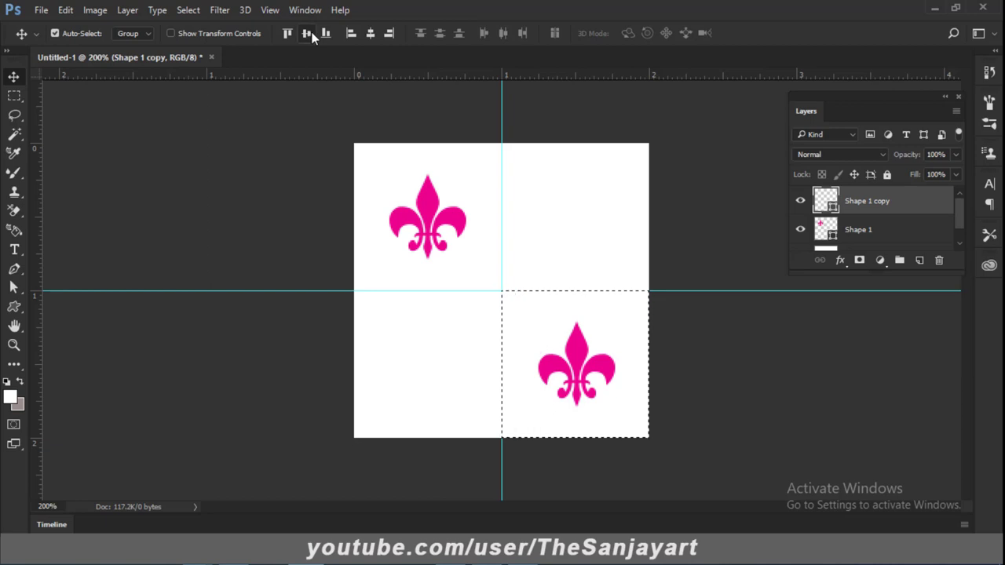
pyautogui.click(370, 35)
pyautogui.hotkey('ctrl', 'd')
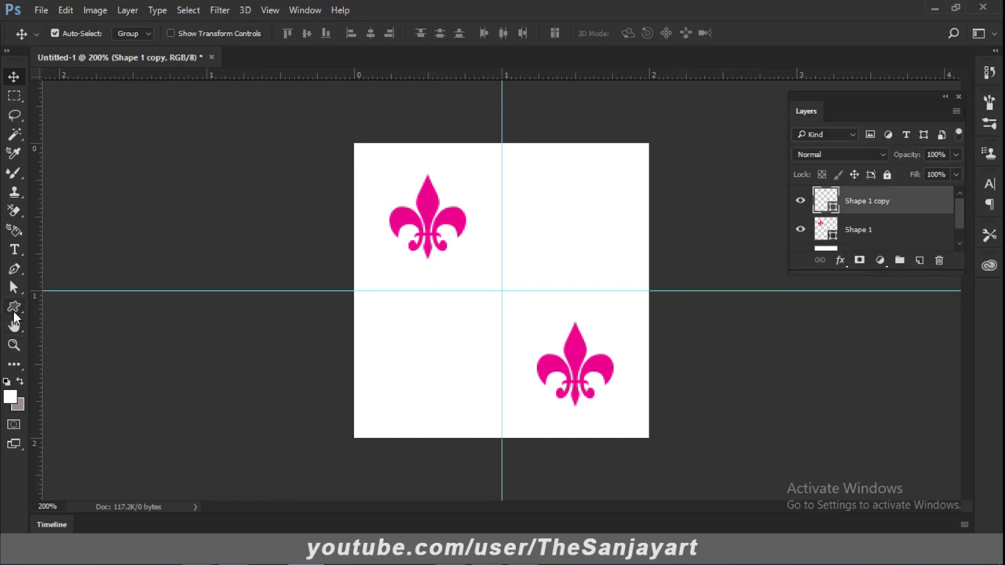
# Step: Add a new layer and choose the grass custom shape
pyautogui.click(14, 309)
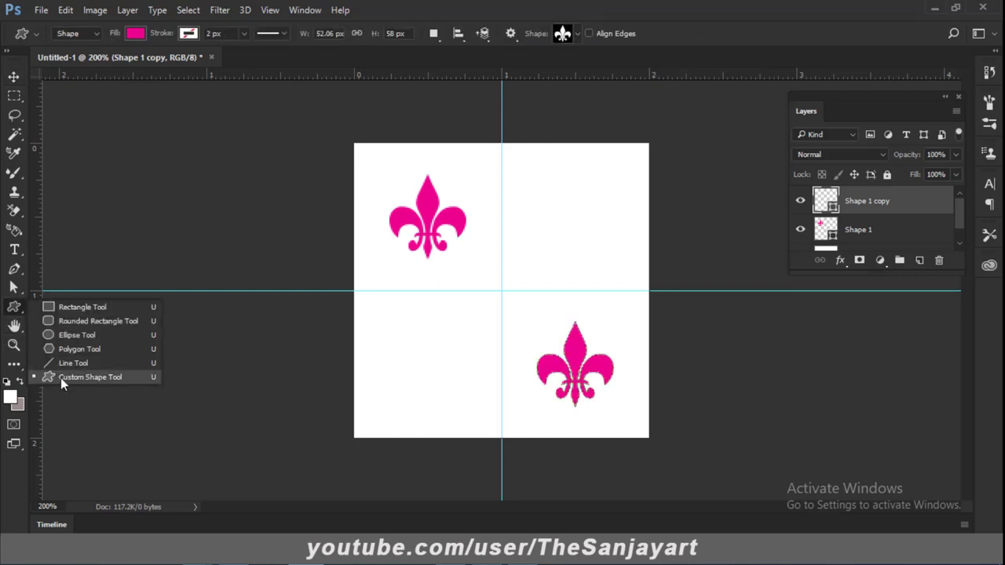
pyautogui.click(81, 380)
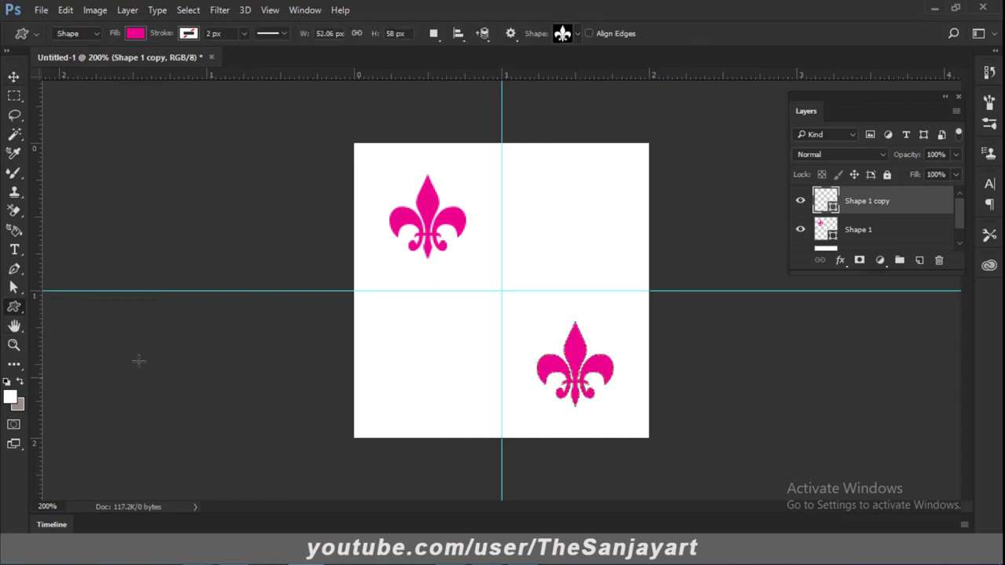
pyautogui.click(559, 34)
pyautogui.click(560, 35)
pyautogui.click(919, 259)
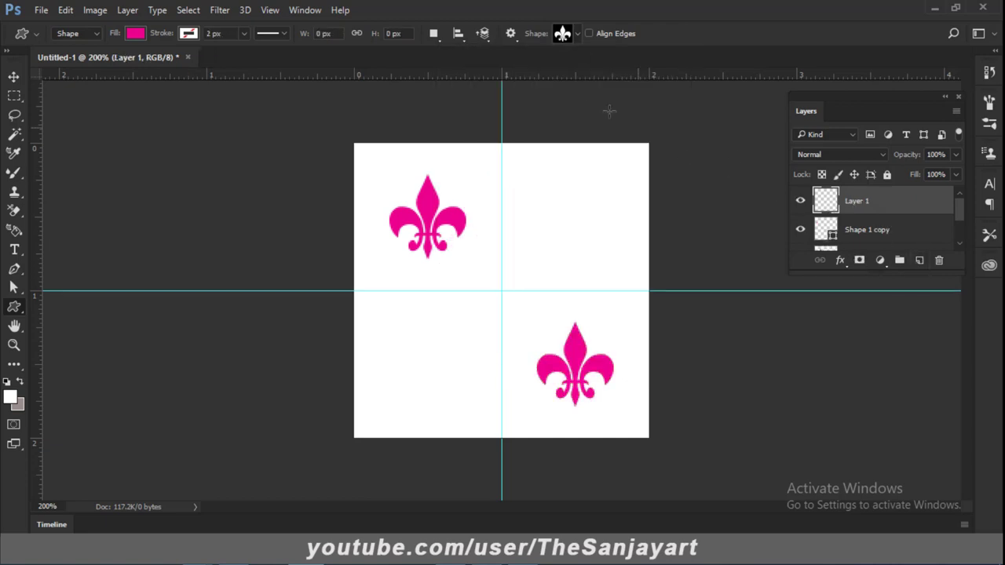
pyautogui.click(560, 34)
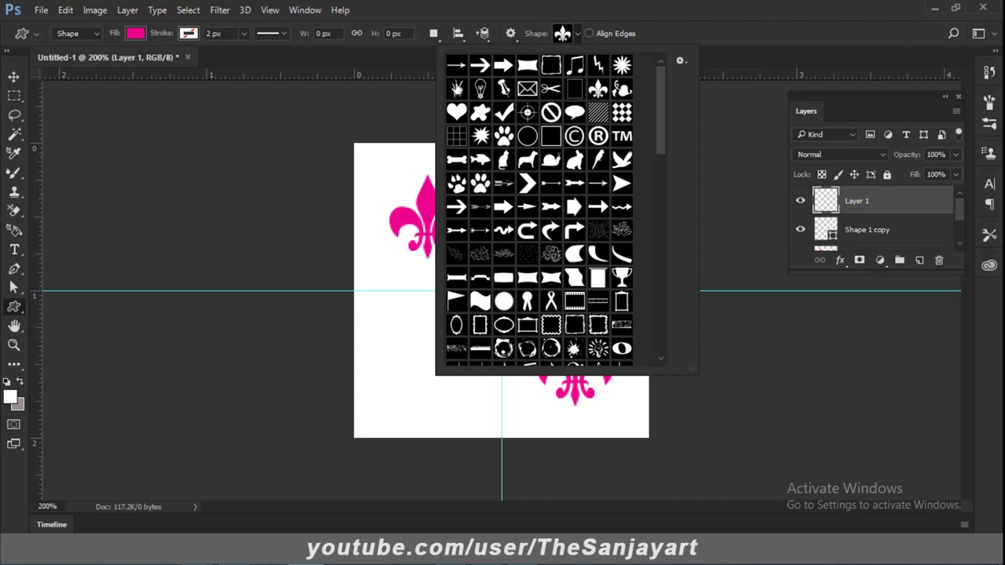
pyautogui.click(455, 88)
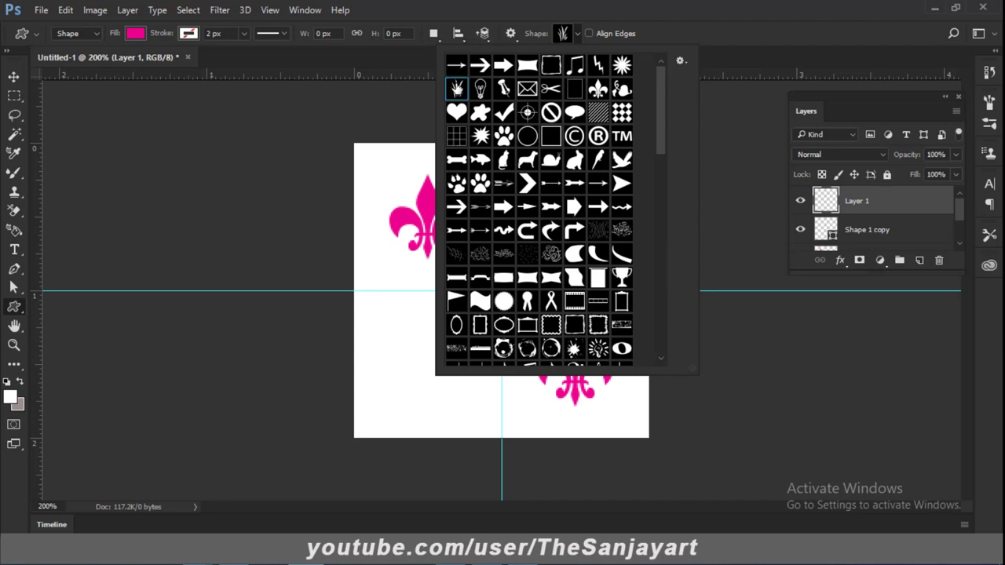
pyautogui.click(679, 24)
# Step: Draw the grass shape with a green fill in the lower-left quadrant
pyautogui.click(135, 34)
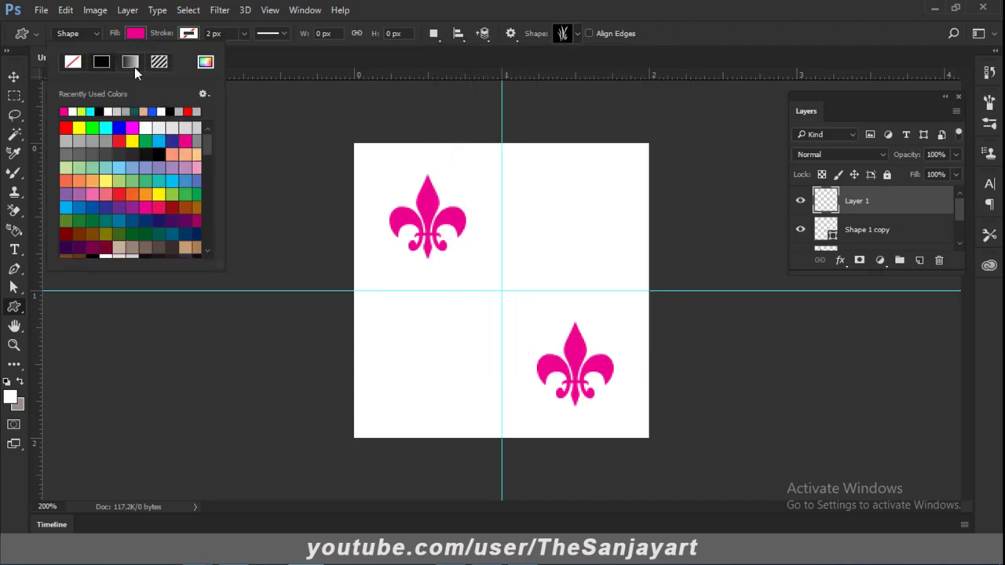
pyautogui.click(187, 192)
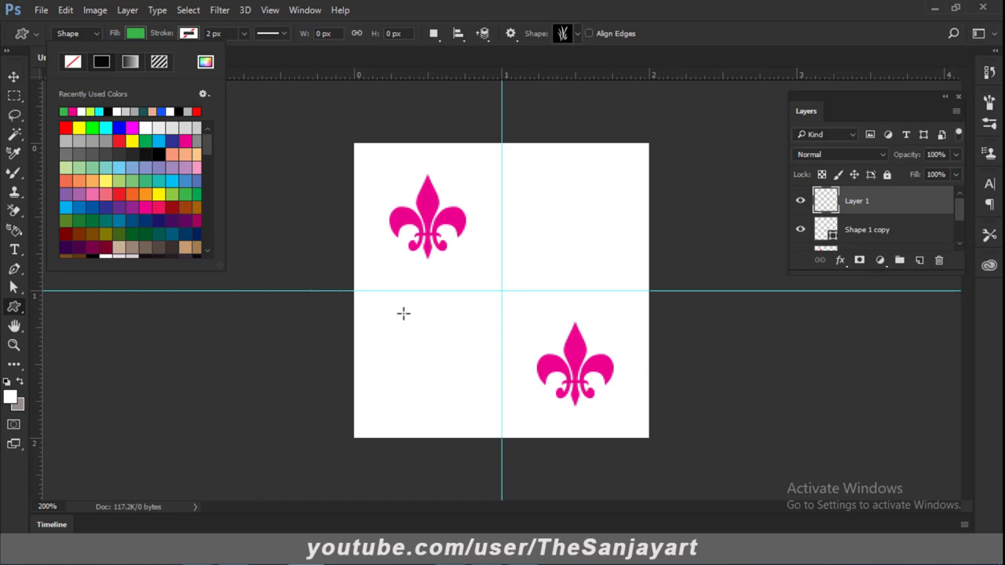
pyautogui.click(398, 309)
pyautogui.moveTo(395, 307); pyautogui.dragTo(461, 407)
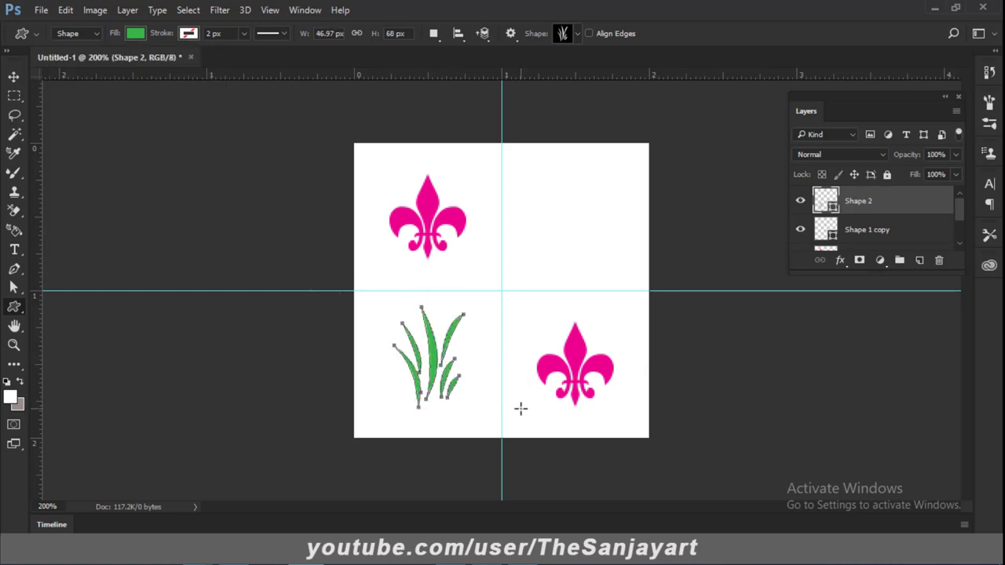
pyautogui.click(14, 77)
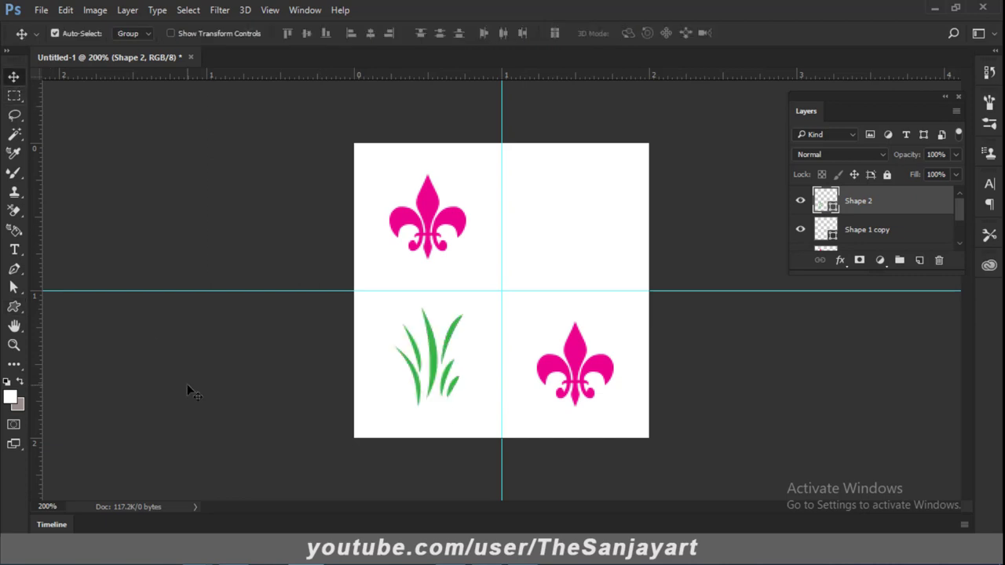
# Step: Align the grass to the lower-left quadrant's centre, then duplicate it into the top-right quadrant
pyautogui.click(13, 95)
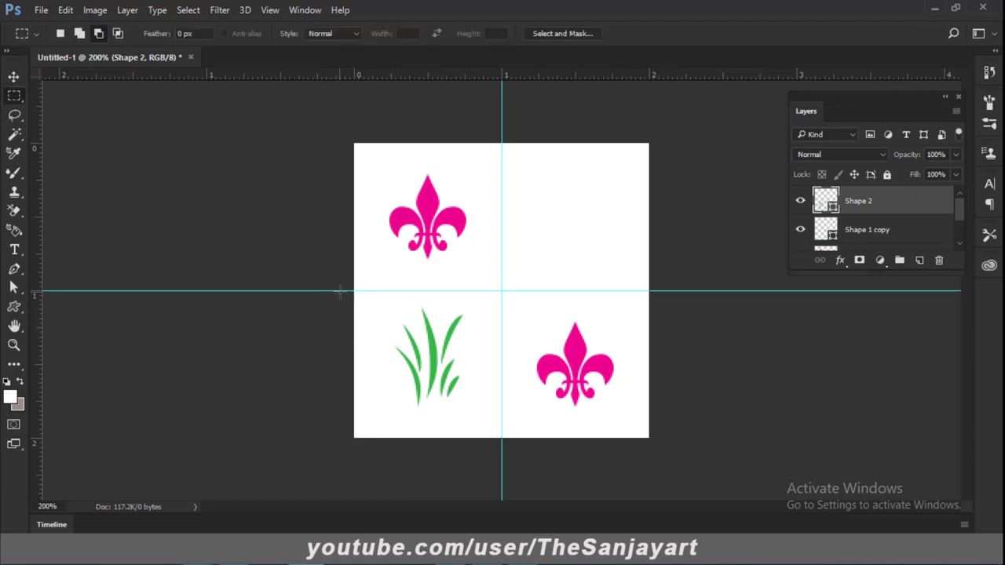
pyautogui.moveTo(354, 290); pyautogui.dragTo(501, 459)
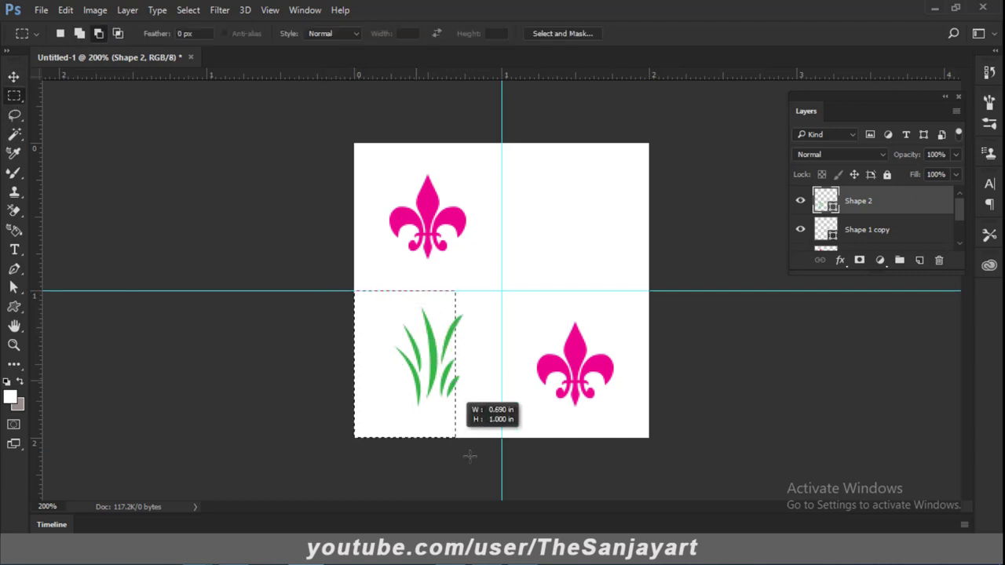
pyautogui.click(502, 486)
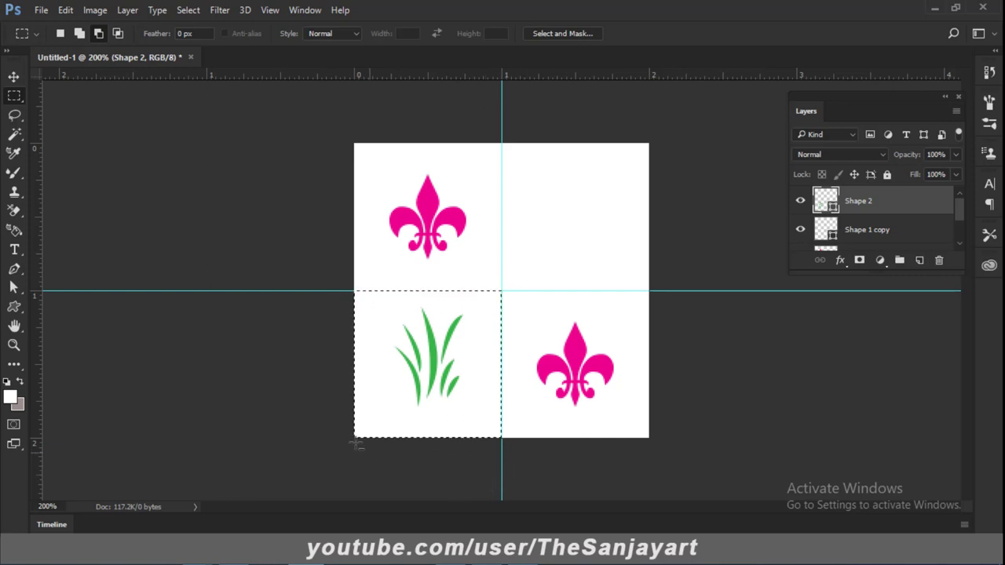
pyautogui.click(13, 76)
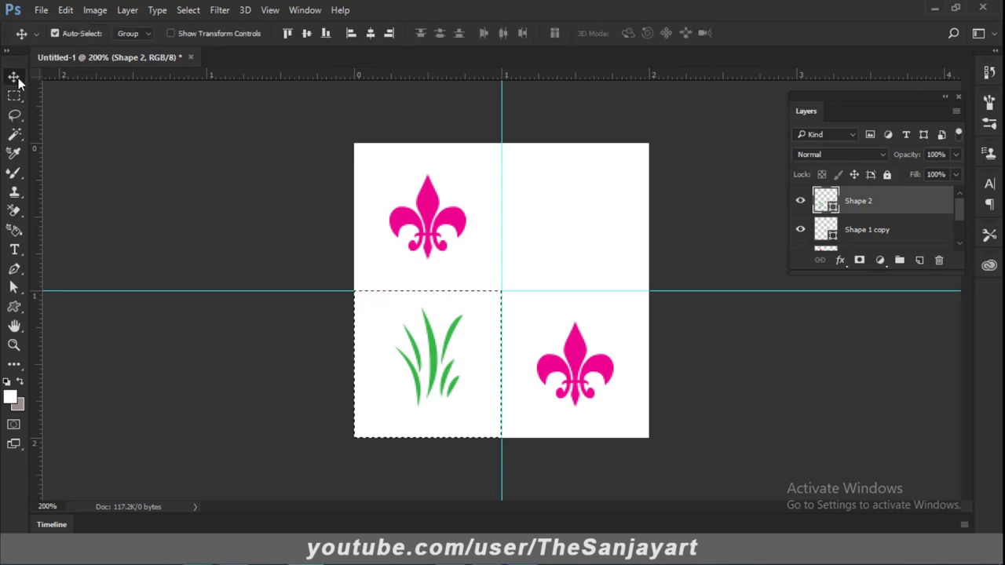
pyautogui.click(304, 35)
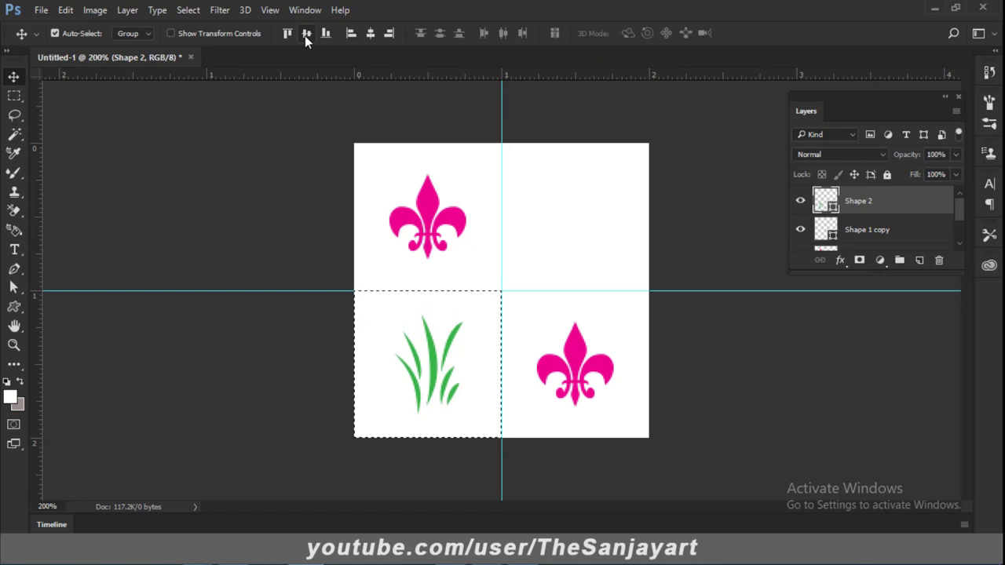
pyautogui.click(370, 33)
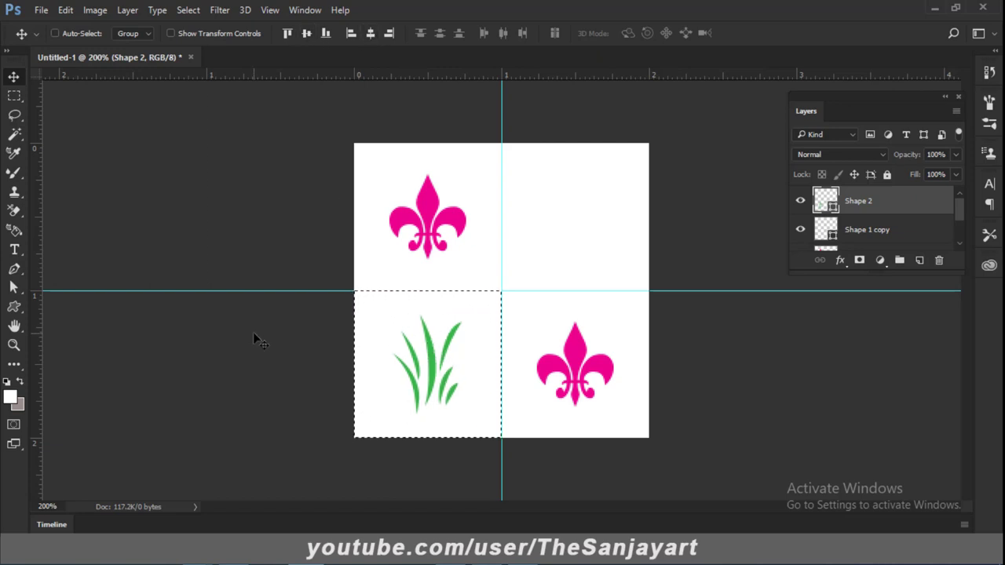
pyautogui.hotkey('ctrl', 'd')
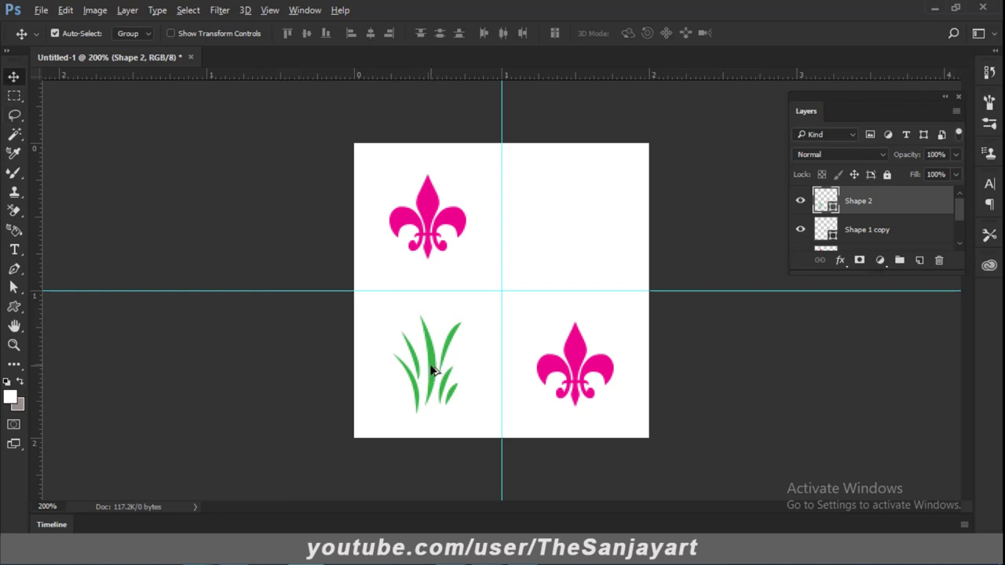
pyautogui.moveTo(432, 369); pyautogui.dragTo(577, 217)
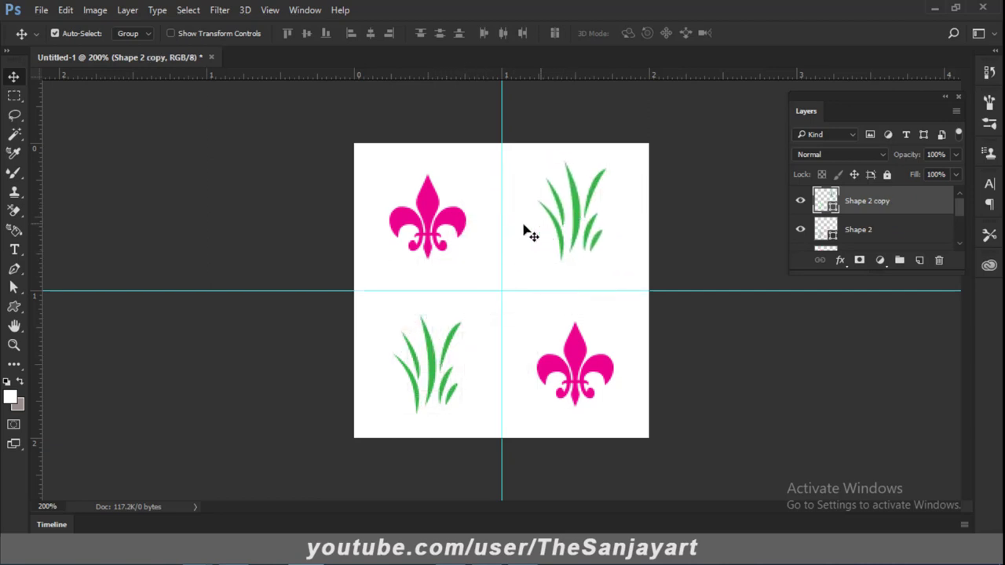
# Step: Align Shape 2 copy to the top-right quadrant's centre and enlarge the Layers panel
pyautogui.click(15, 98)
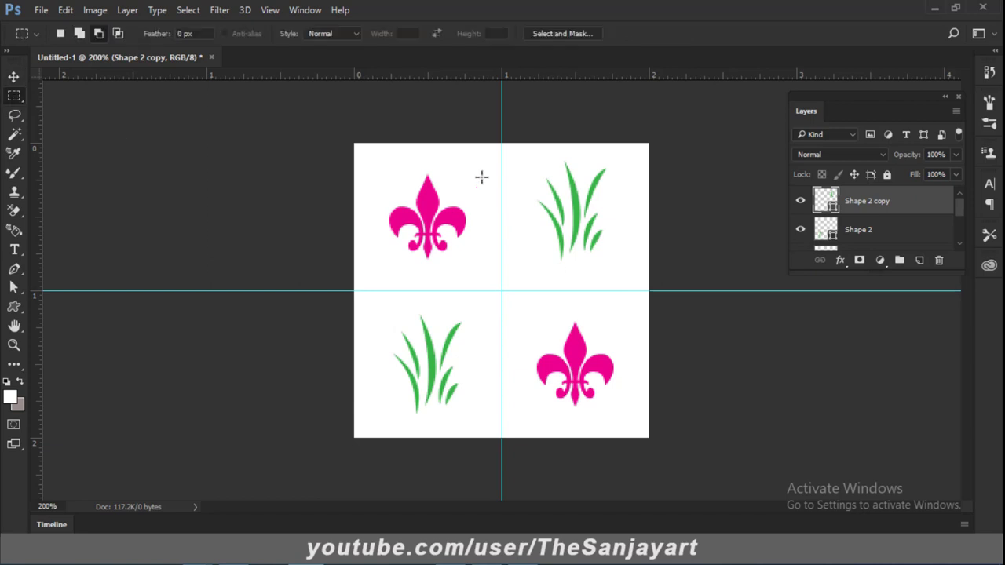
pyautogui.moveTo(501, 143); pyautogui.dragTo(694, 290)
pyautogui.click(17, 77)
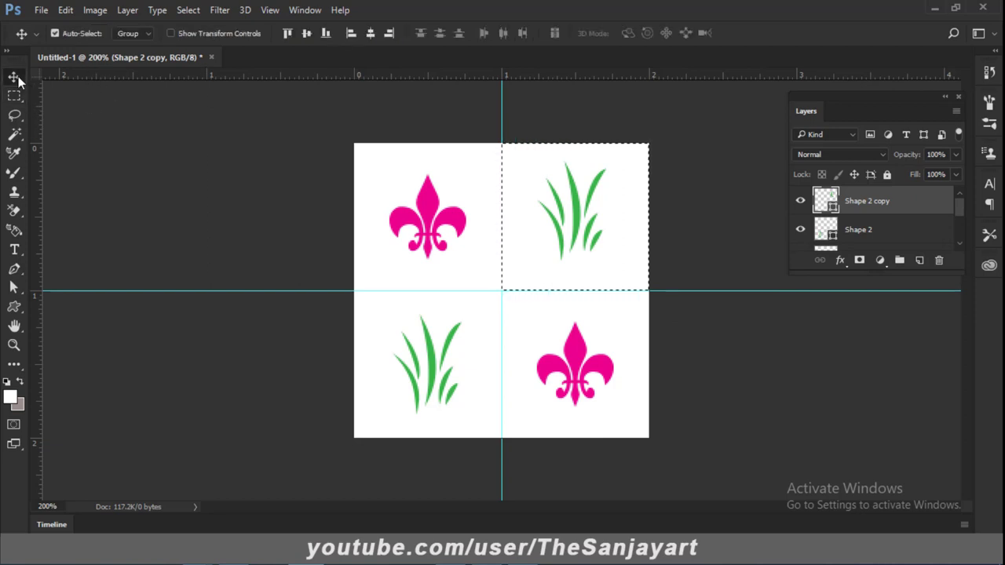
pyautogui.click(306, 34)
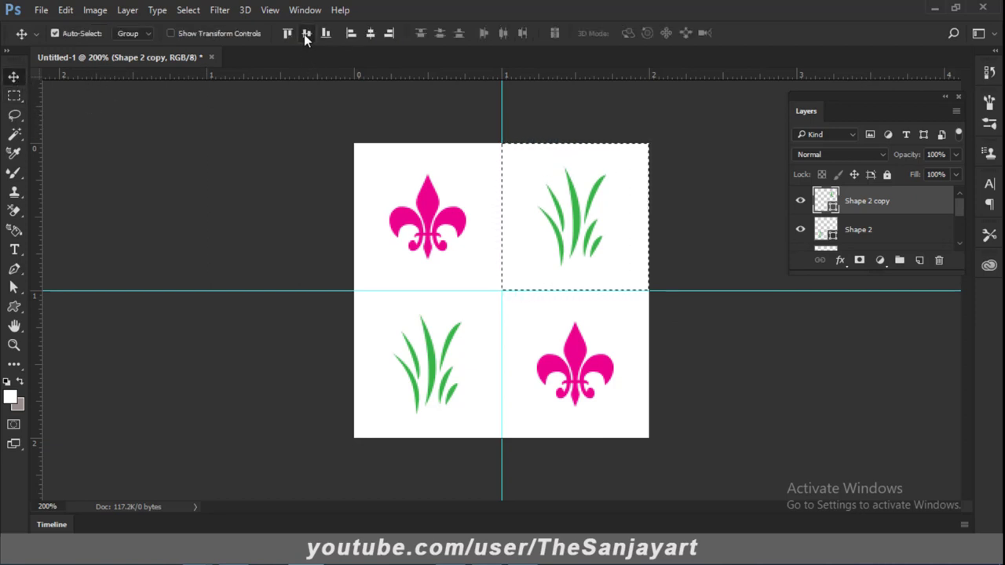
pyautogui.click(370, 33)
pyautogui.hotkey('ctrl', 'd')
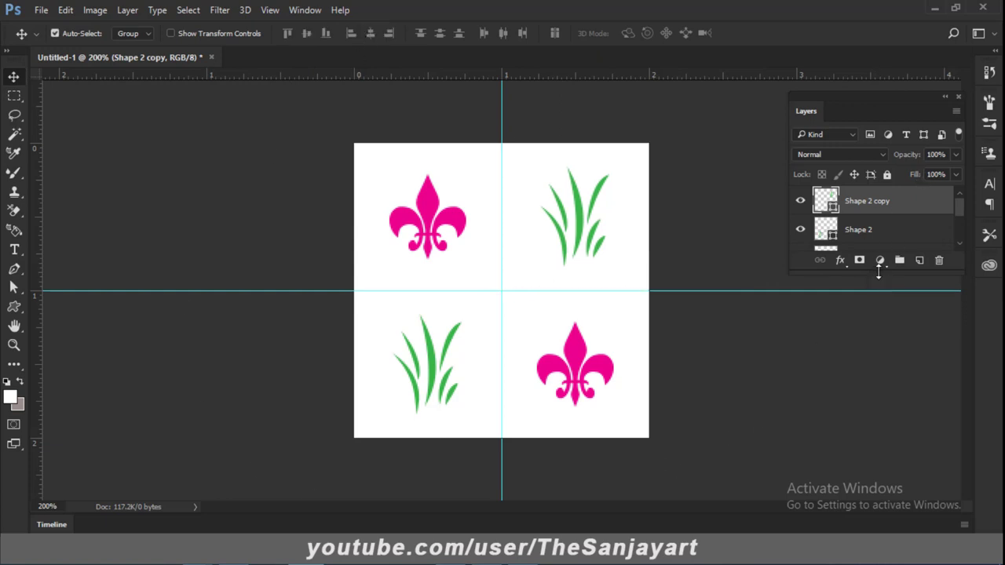
pyautogui.moveTo(877, 281); pyautogui.dragTo(881, 400)
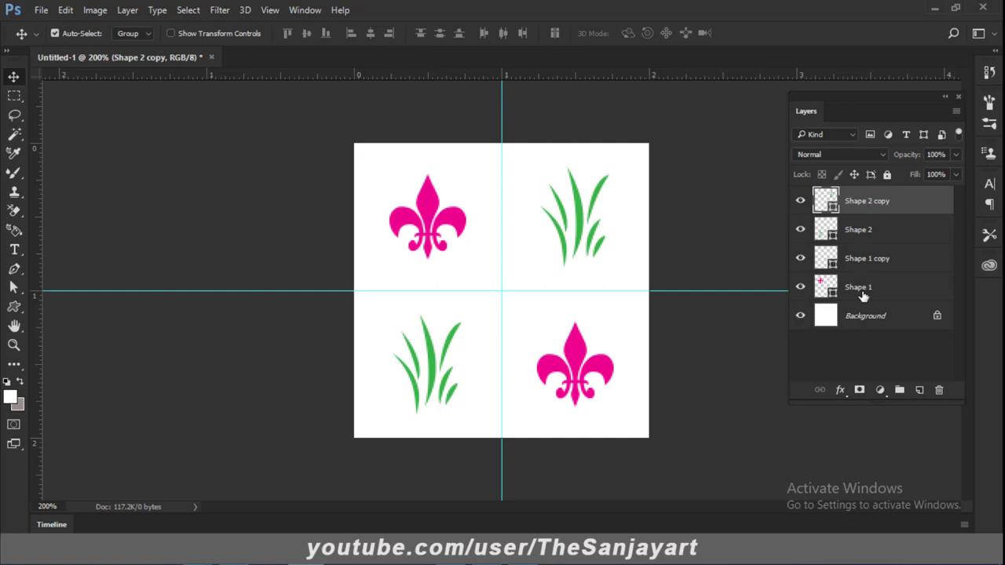
# Step: Define the four-tile canvas as a pattern named 'Pattern 01', then deselect the layer
pyautogui.click(66, 10)
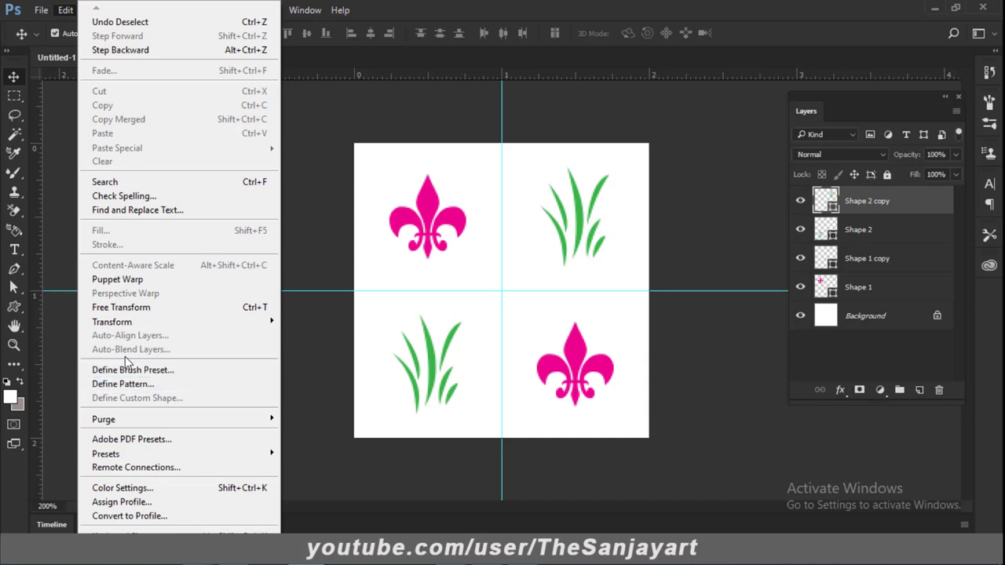
pyautogui.click(163, 384)
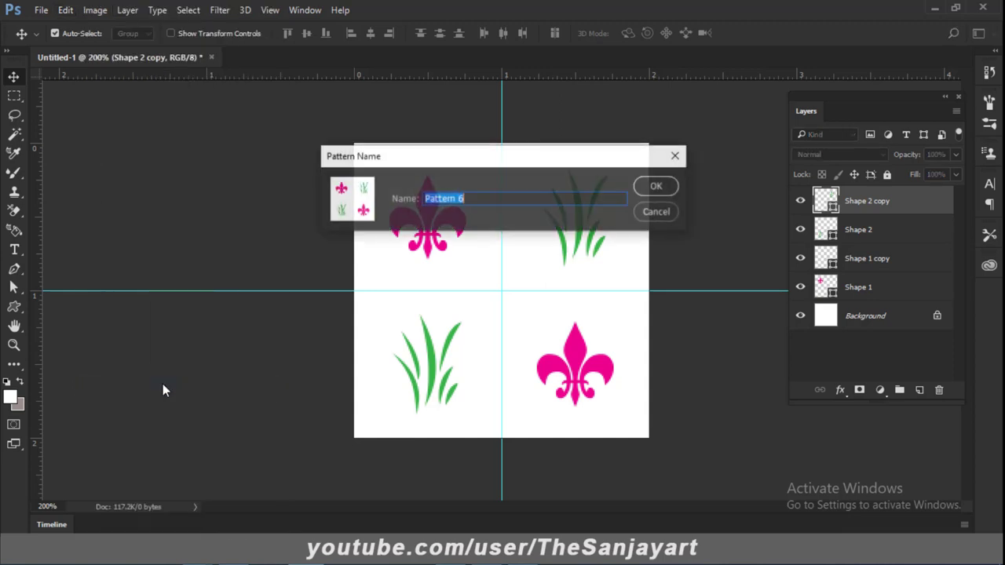
pyautogui.click(471, 200)
pyautogui.write('01')
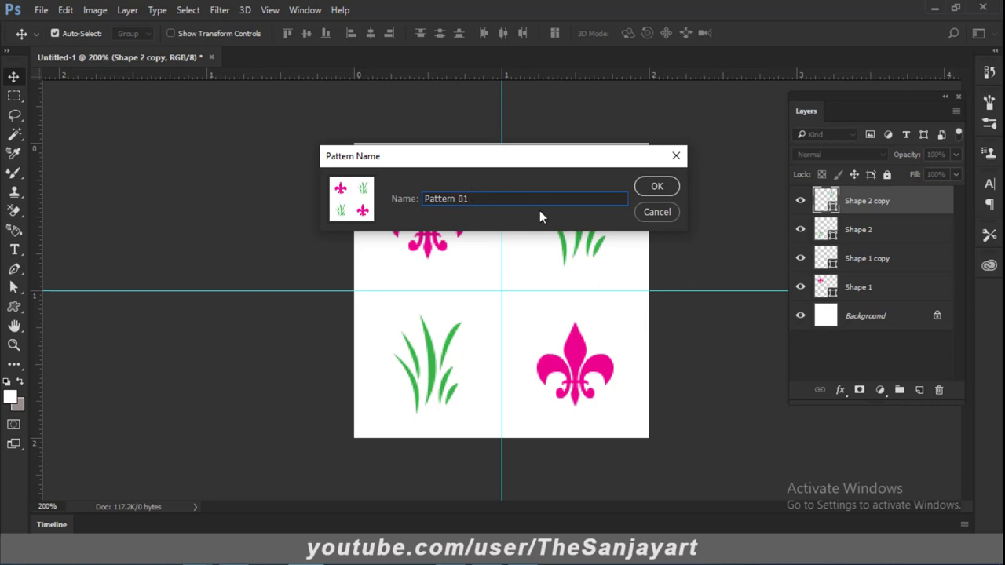
pyautogui.click(658, 188)
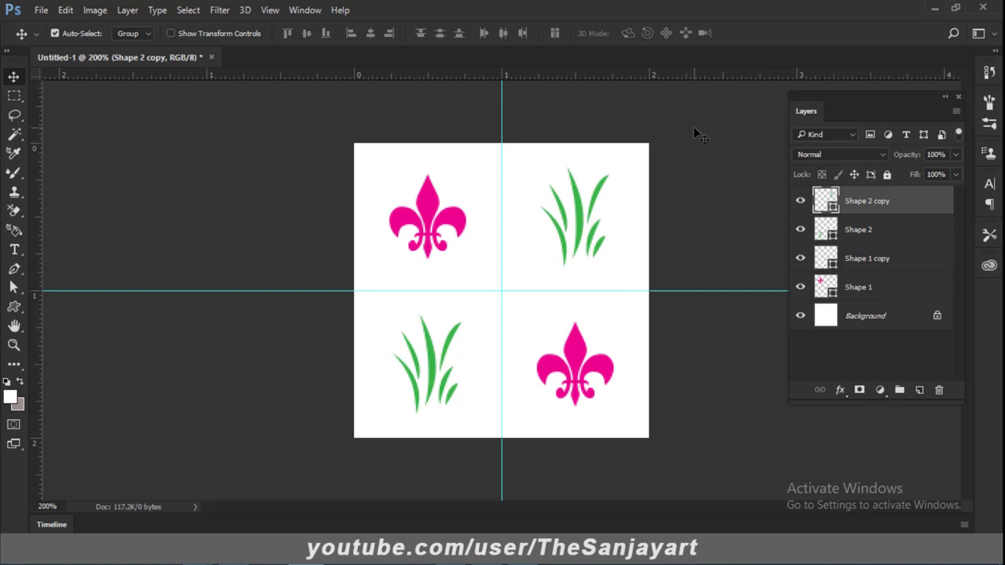
pyautogui.click(217, 178)
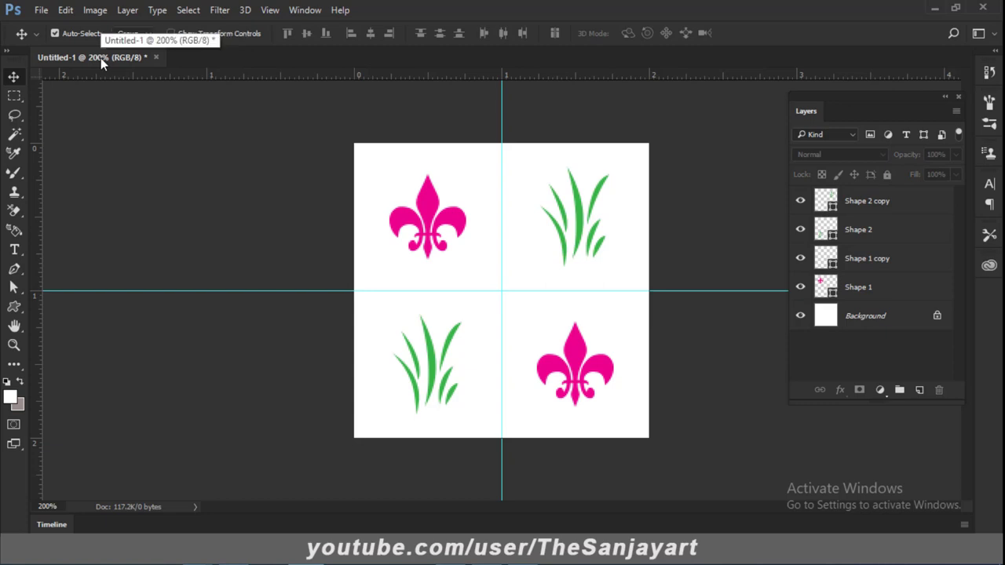
# Step: Create Untitled-2, a white 2000 × 2000 px document at 300 pixels/inch
pyautogui.click(41, 11)
pyautogui.click(49, 28)
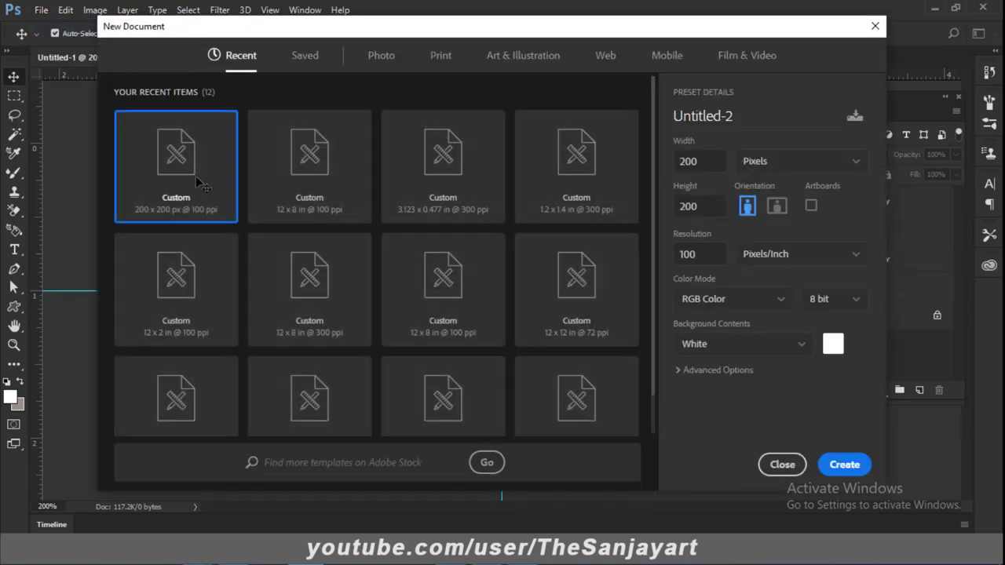
pyautogui.click(713, 166)
pyautogui.write('0')
pyautogui.click(706, 204)
pyautogui.click(710, 208)
pyautogui.write('0')
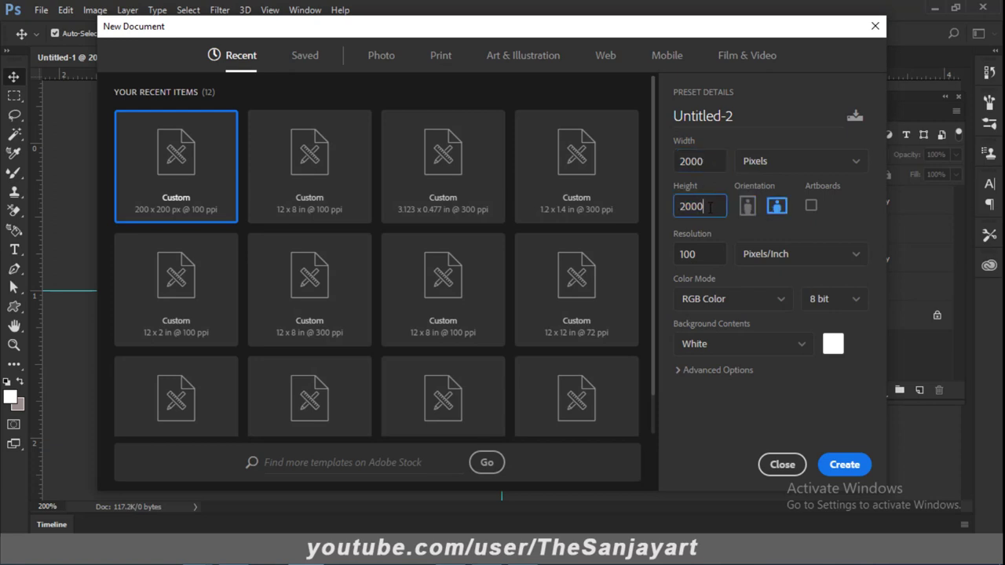
pyautogui.click(706, 256)
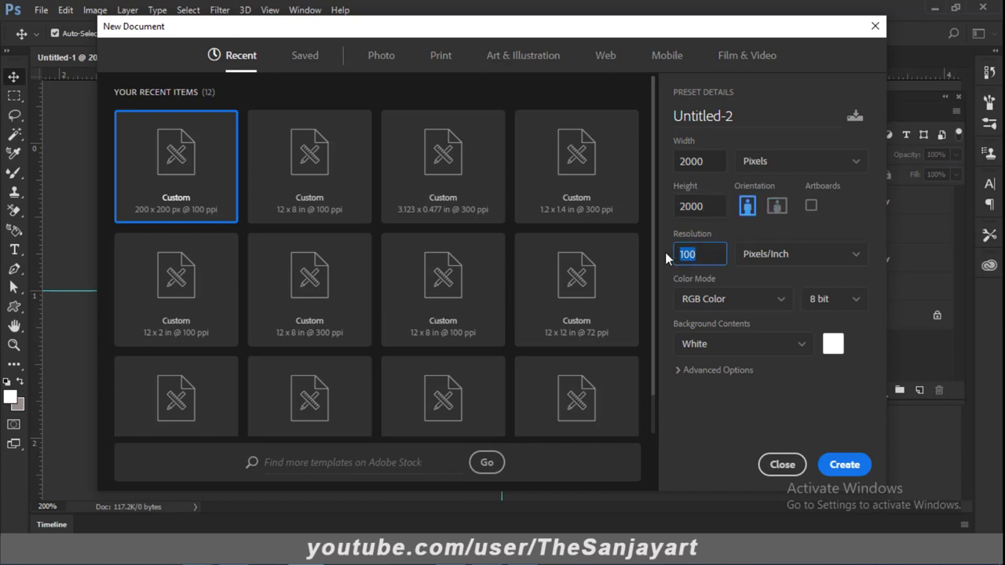
pyautogui.write('300')
pyautogui.click(844, 465)
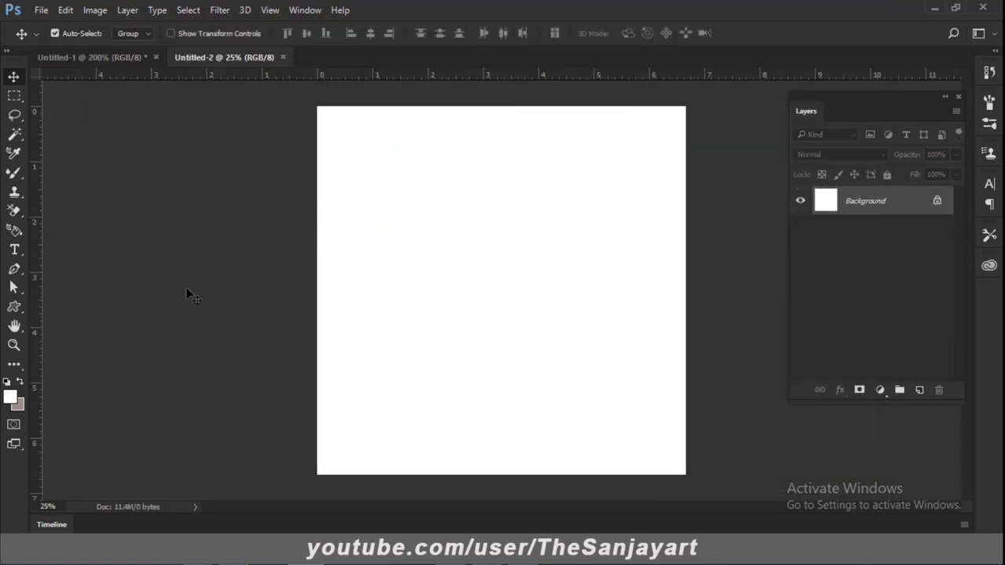
# Step: Paint-bucket fill Untitled-2 with the pink fleur-de-lis and green grass Pattern 01
pyautogui.click(16, 233)
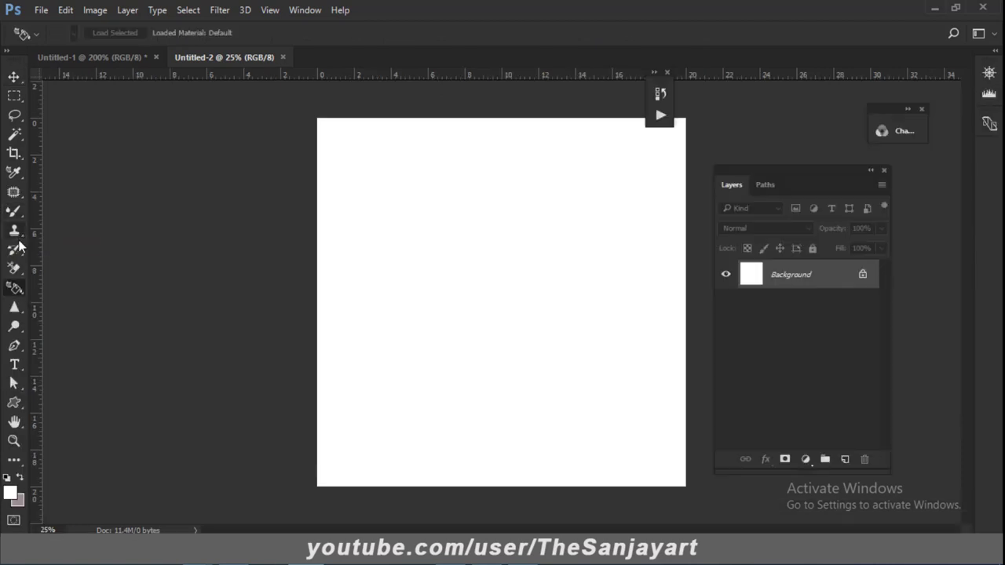
pyautogui.rightClick(17, 292)
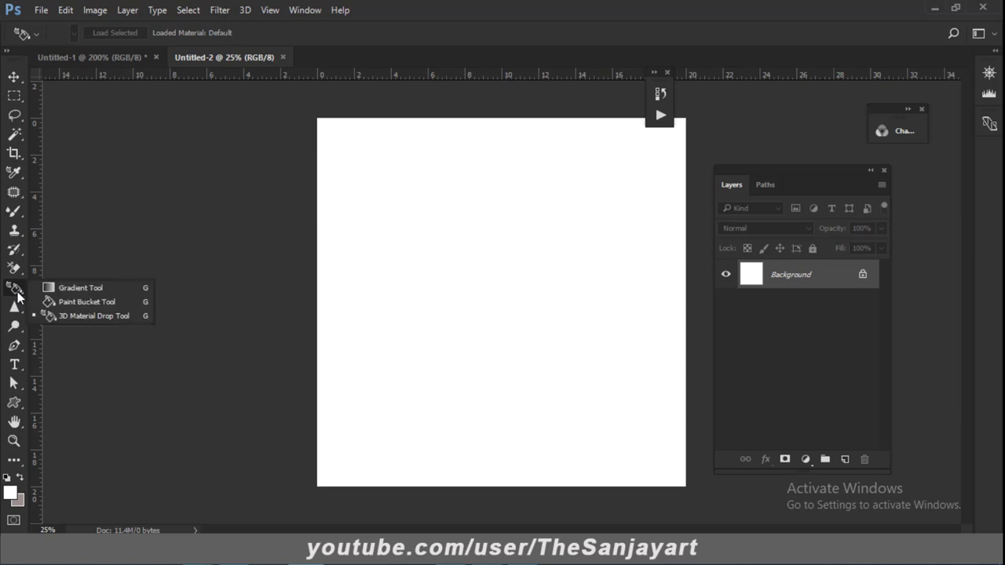
pyautogui.click(71, 302)
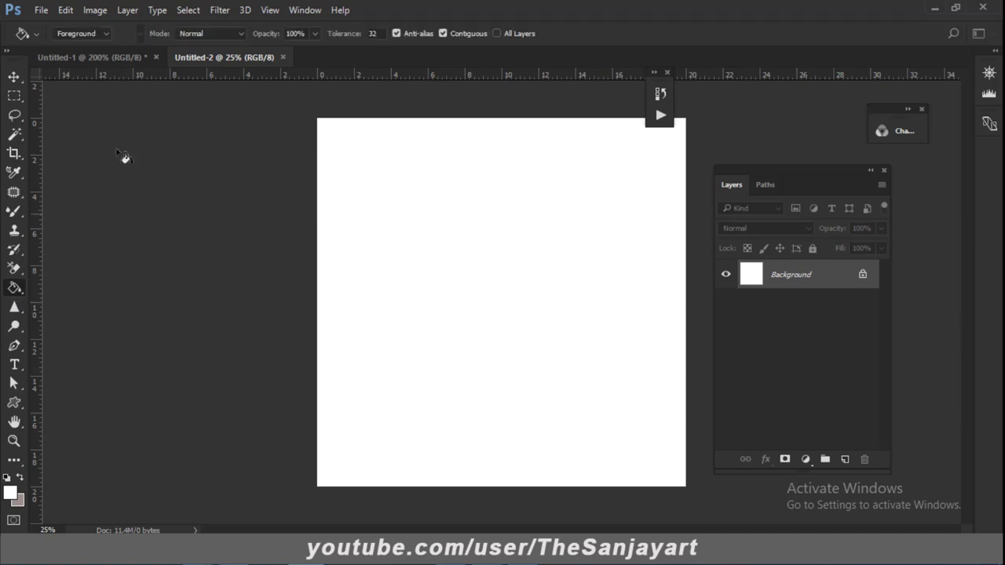
pyautogui.click(99, 33)
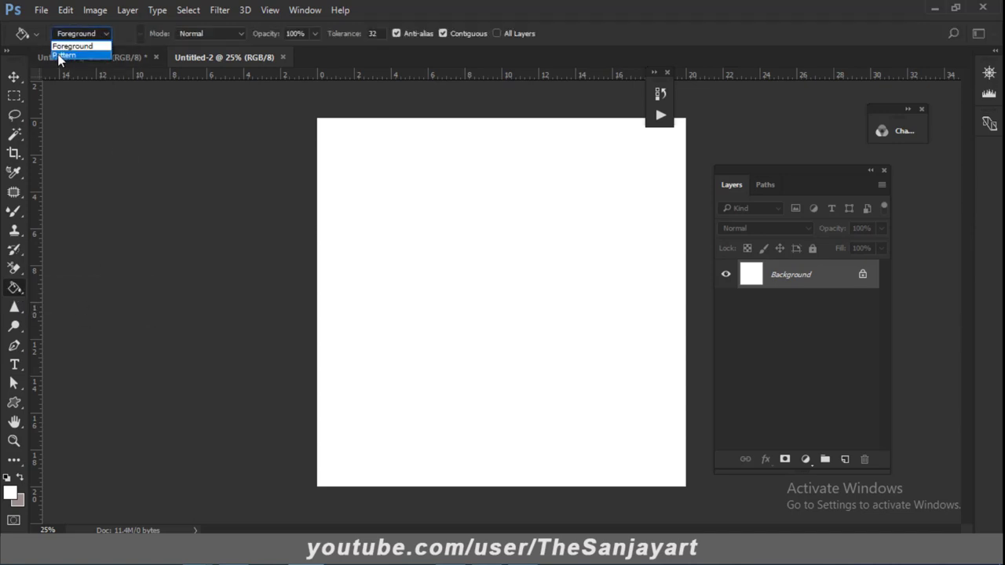
pyautogui.click(98, 55)
pyautogui.click(548, 267)
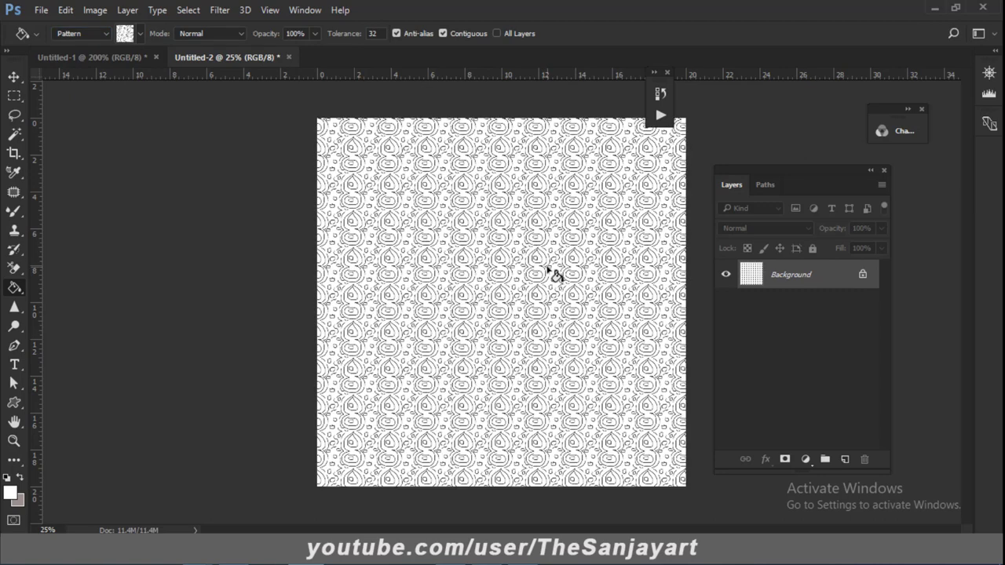
pyautogui.hotkey('ctrl', 'z')
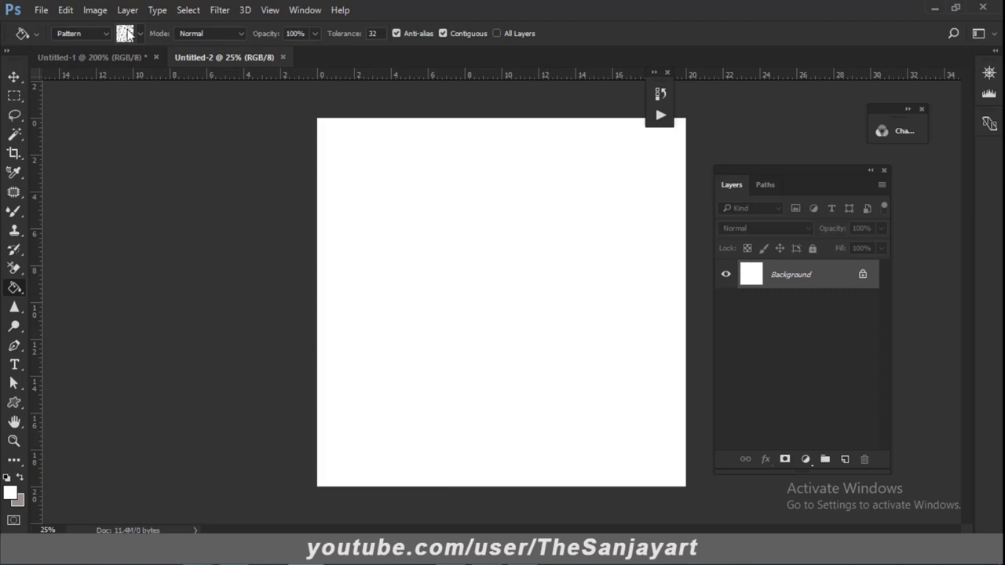
pyautogui.click(139, 33)
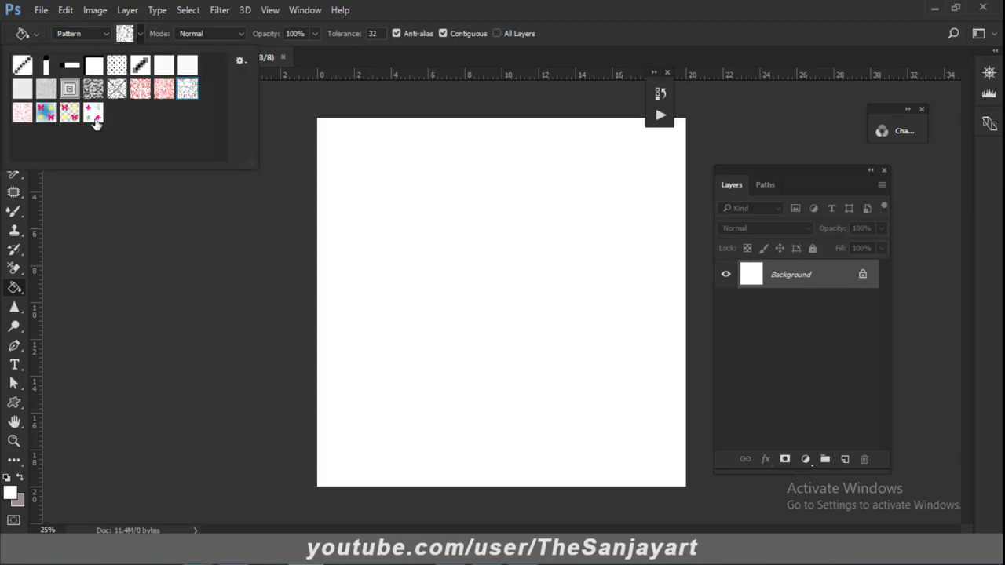
pyautogui.click(93, 113)
pyautogui.click(503, 308)
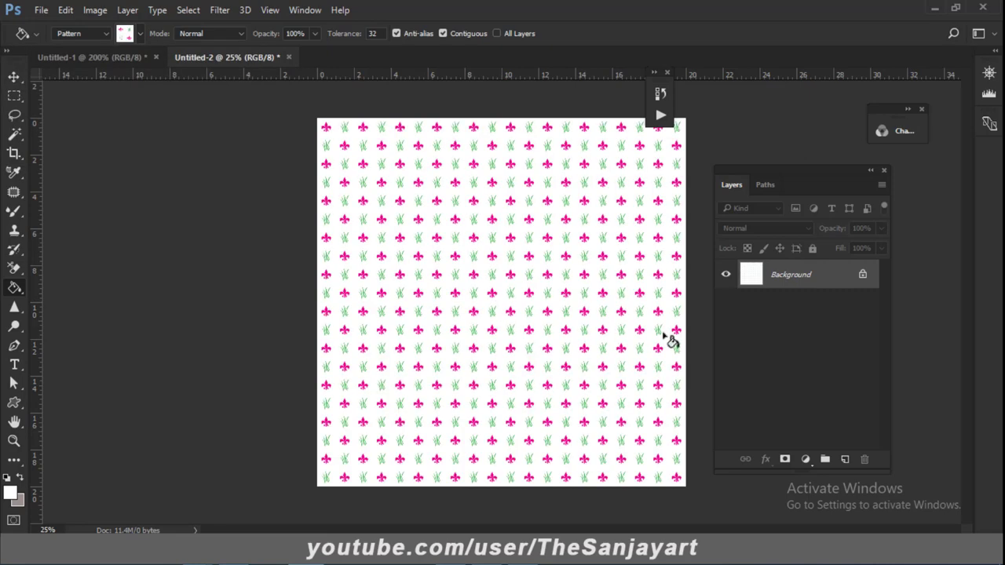
# Step: Zoom in to inspect the pattern tiles, fit the canvas on screen, then undo the fill
pyautogui.press('z')
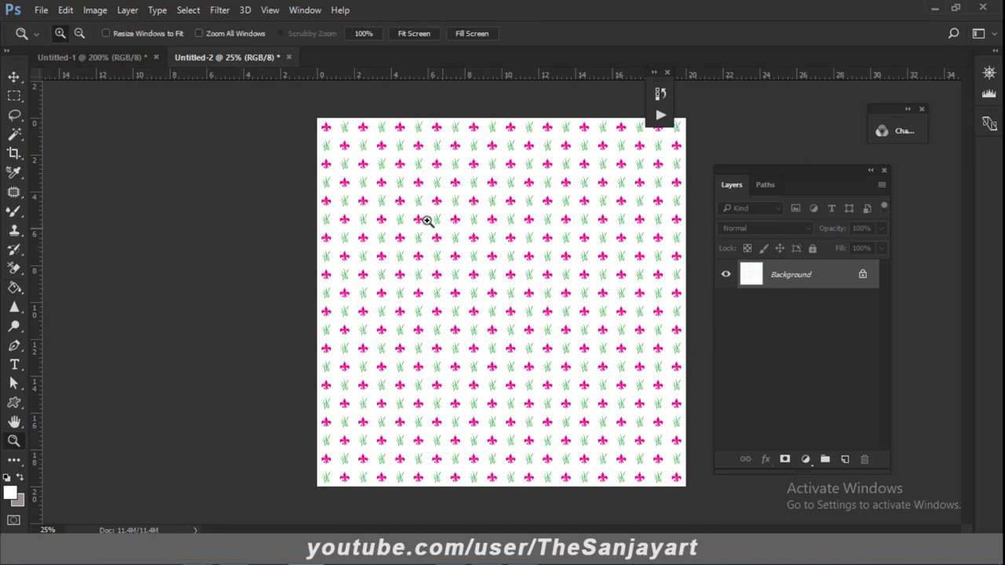
pyautogui.moveTo(424, 217); pyautogui.dragTo(551, 355)
pyautogui.rightClick(392, 300)
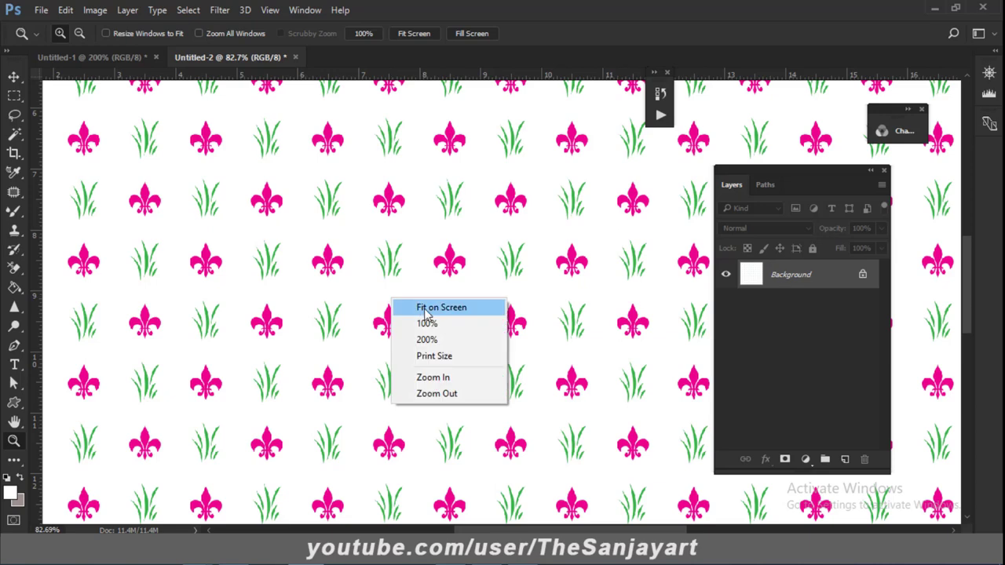
pyautogui.click(446, 306)
pyautogui.moveTo(316, 139); pyautogui.dragTo(644, 443)
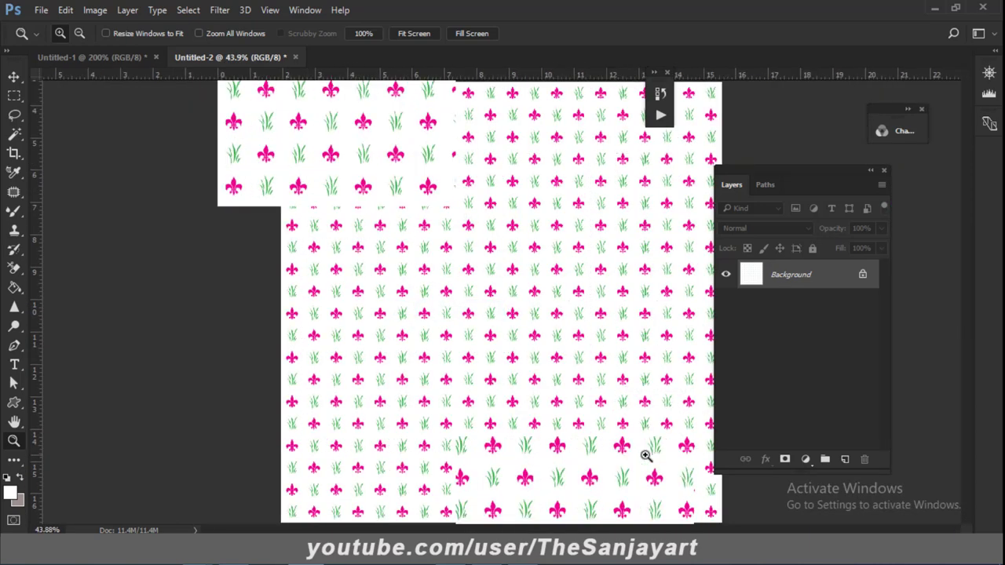
pyautogui.rightClick(417, 284)
pyautogui.click(449, 297)
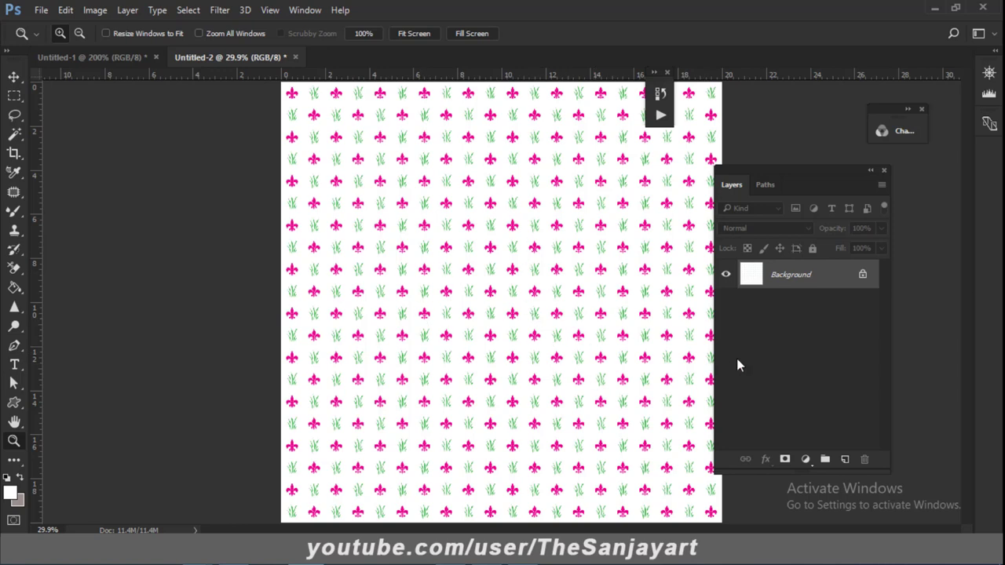
pyautogui.hotkey('ctrl', 'z')
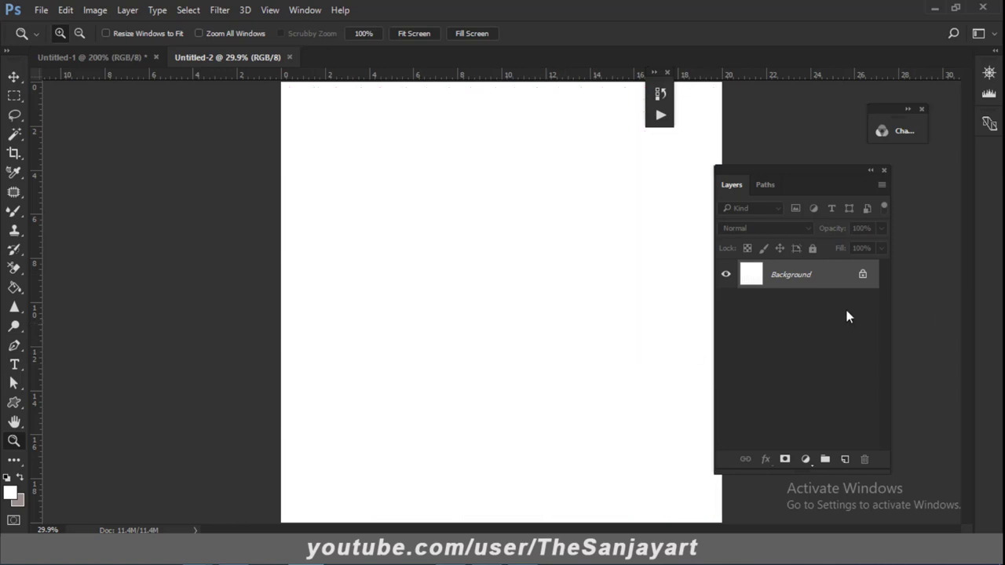
# Step: Convert the locked Background into an editable Layer 0
pyautogui.doubleClick(840, 279)
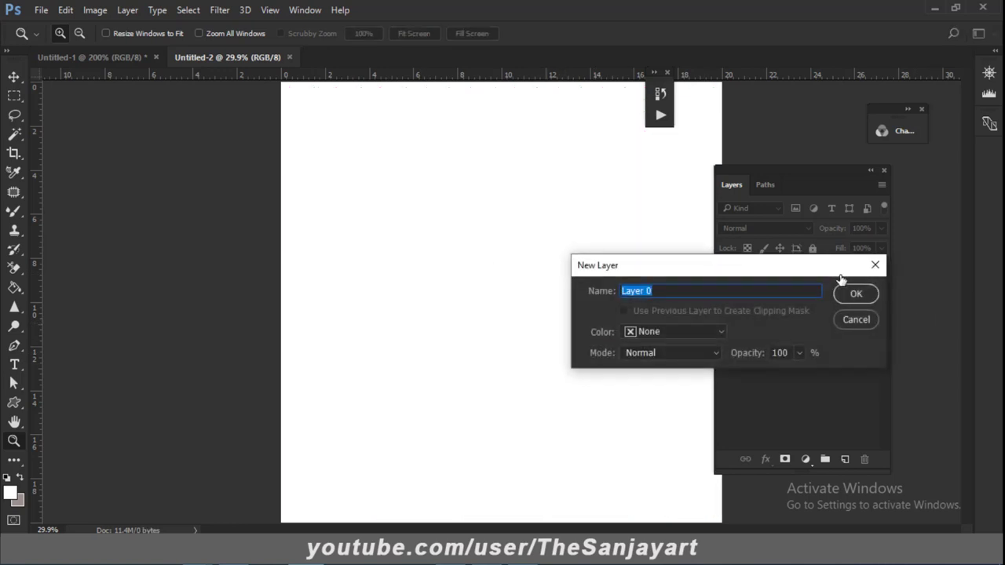
pyautogui.click(851, 293)
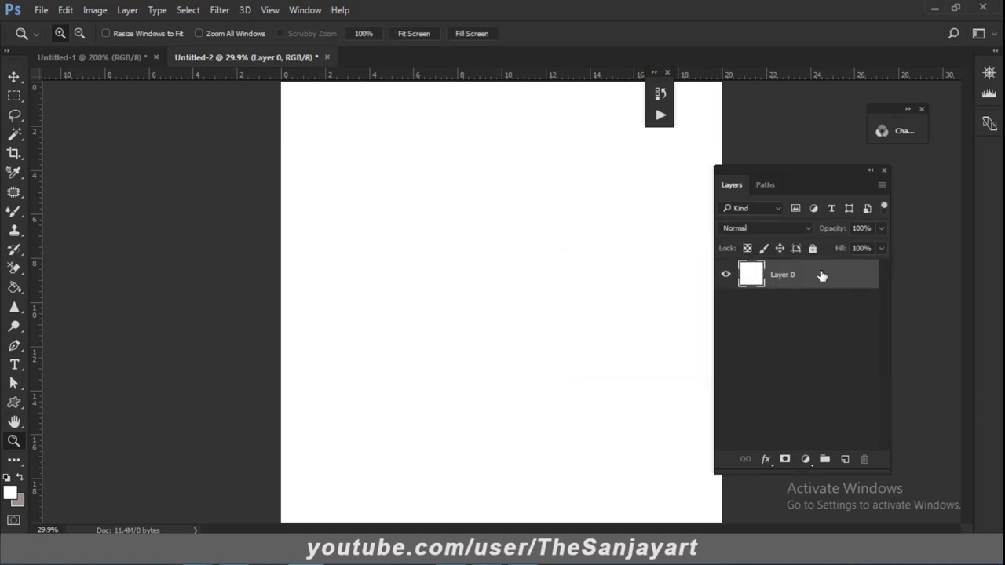
pyautogui.press('h')
# Step: Add a fleur-de-lis and grass Pattern Overlay at 100% opacity and 149% scale to Layer 0
pyautogui.doubleClick(822, 274)
pyautogui.moveTo(432, 69)
pyautogui.mouseDown()
pyautogui.moveTo(824, 167)
pyautogui.moveTo(781, 109)
pyautogui.mouseUp()
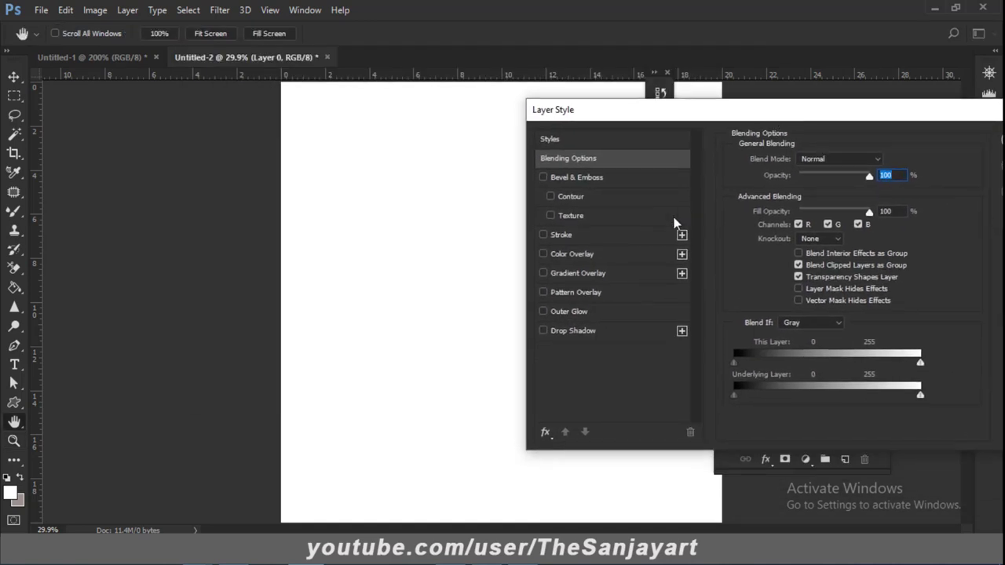
pyautogui.click(581, 292)
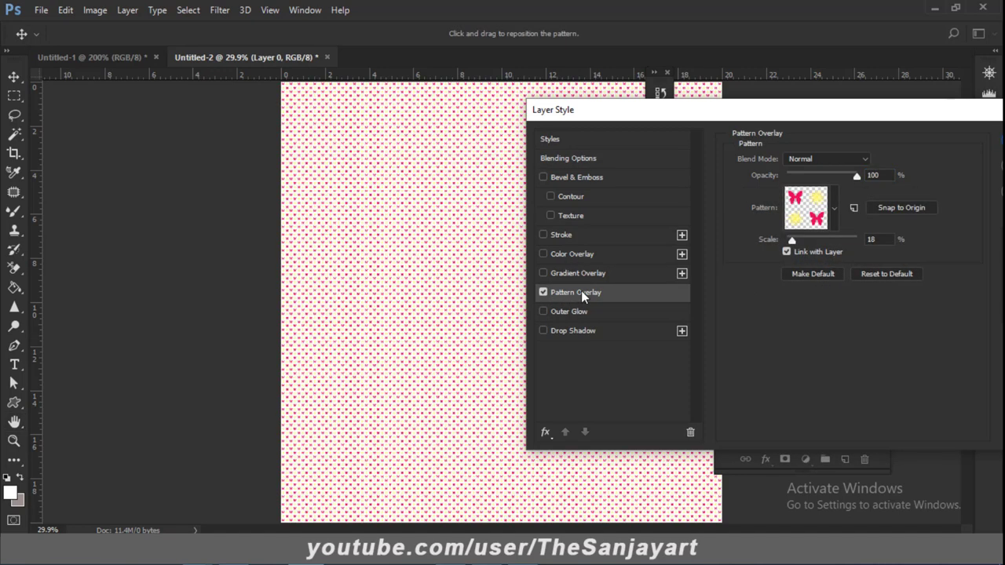
pyautogui.click(817, 224)
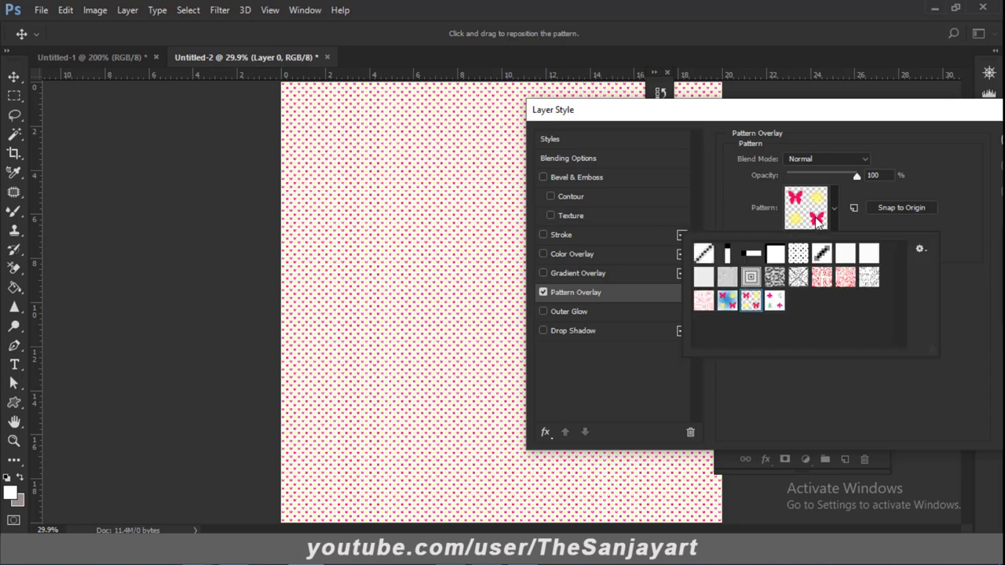
pyautogui.click(773, 300)
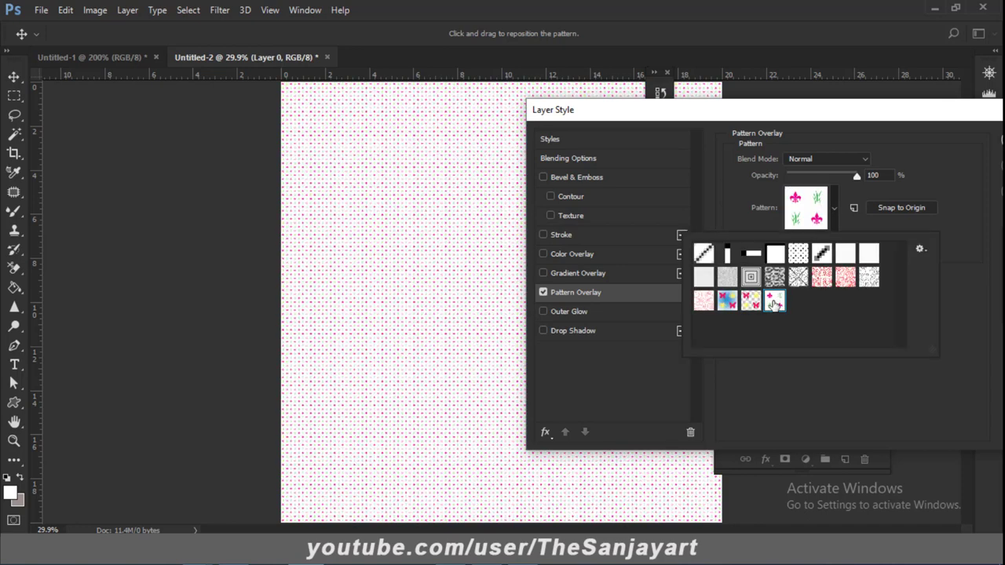
pyautogui.click(855, 177)
pyautogui.moveTo(854, 177); pyautogui.dragTo(821, 177)
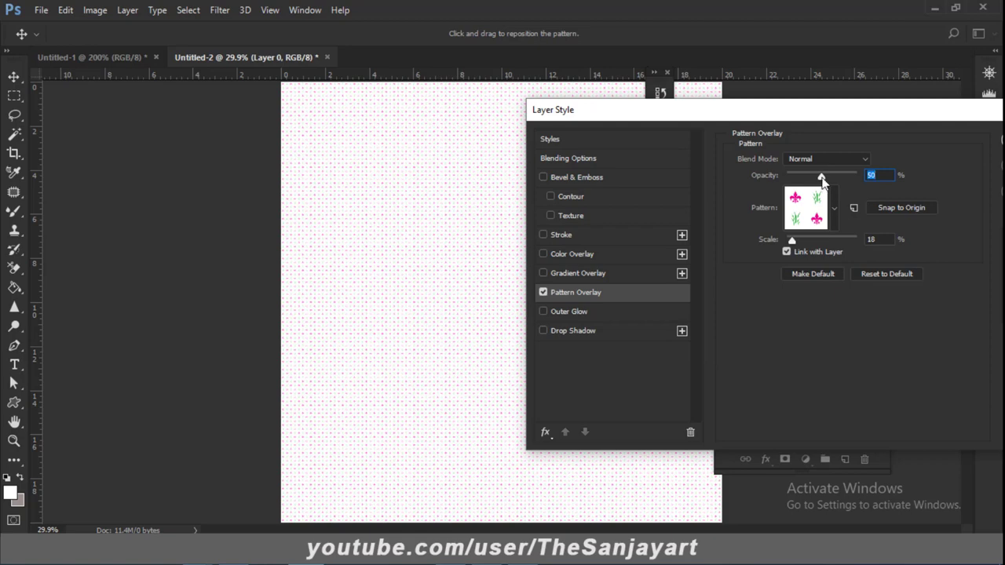
pyautogui.moveTo(821, 177); pyautogui.dragTo(934, 188)
pyautogui.moveTo(794, 240); pyautogui.dragTo(824, 243)
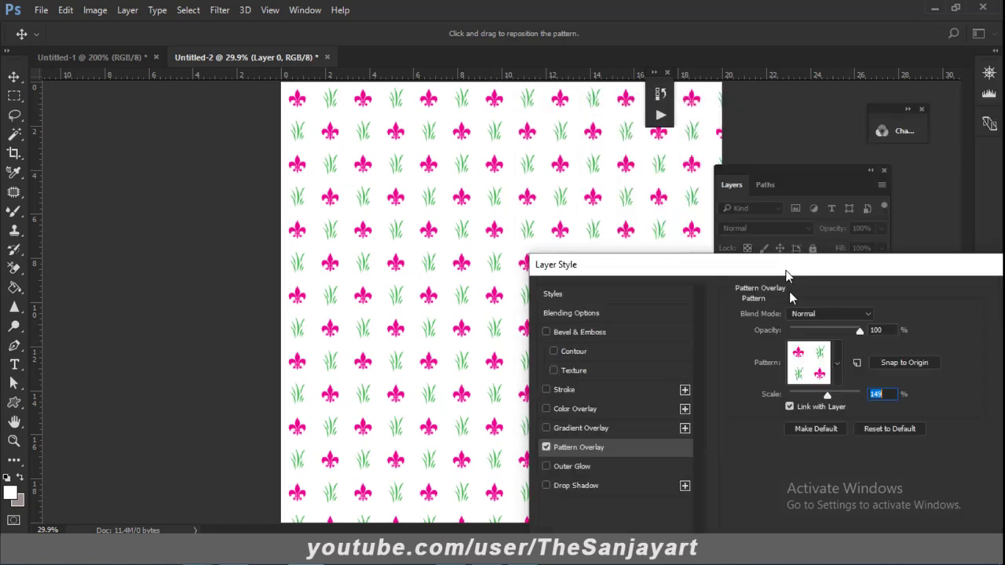
pyautogui.moveTo(786, 128); pyautogui.dragTo(543, 280)
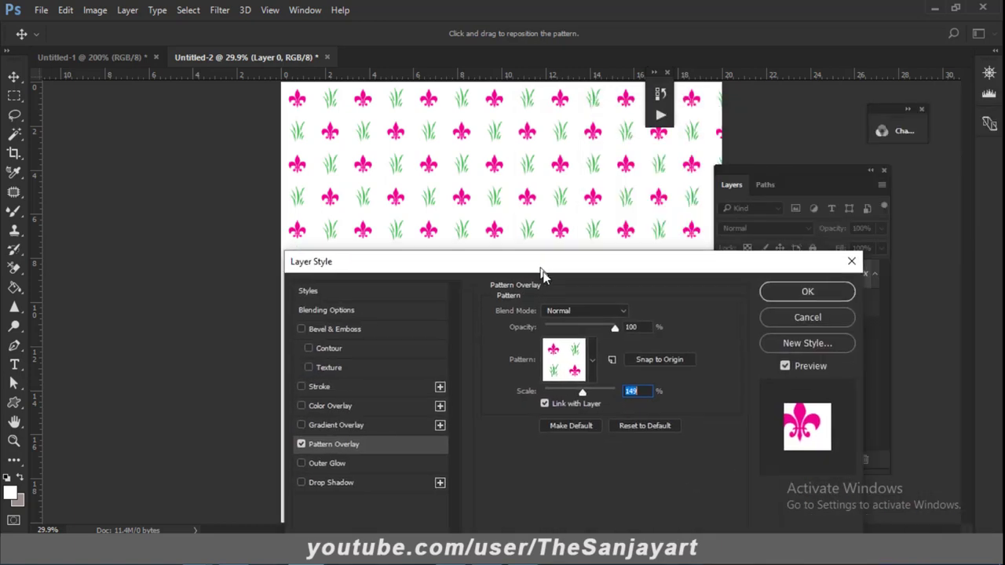
pyautogui.click(828, 294)
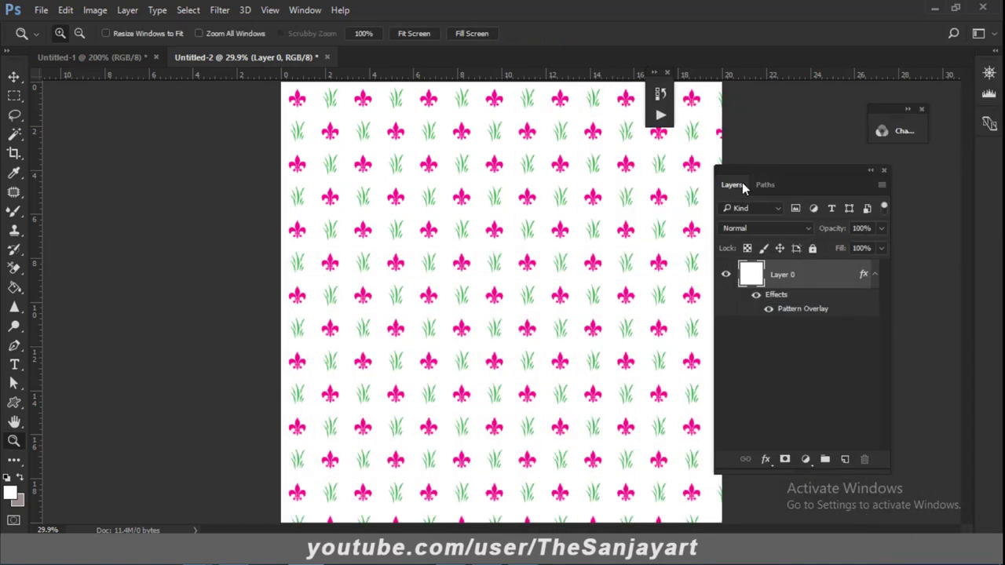
pyautogui.doubleClick(741, 182)
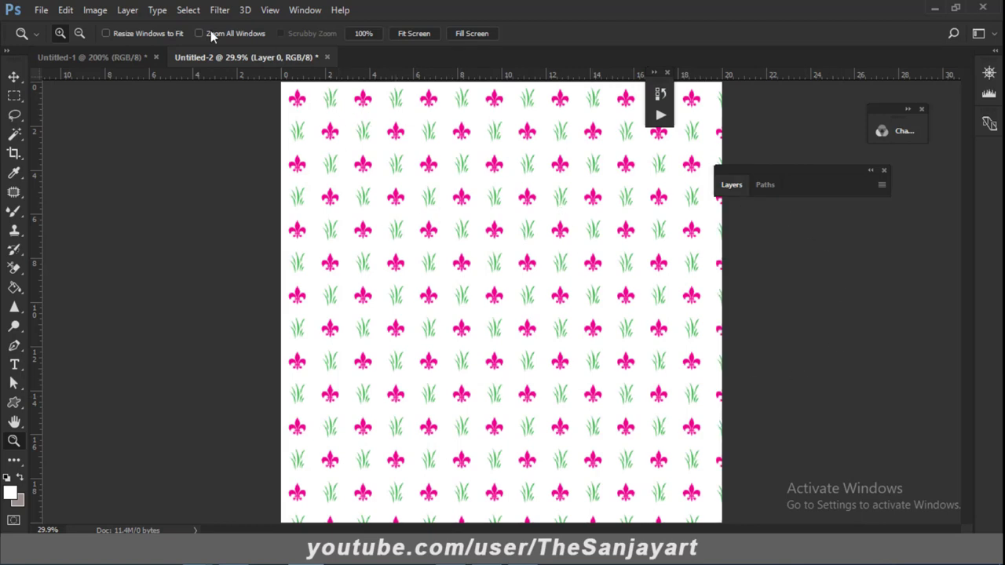
# Step: Save the pattern canvas as JPEG '01' on the Desktop, then close Untitled-2 without saving
pyautogui.click(41, 11)
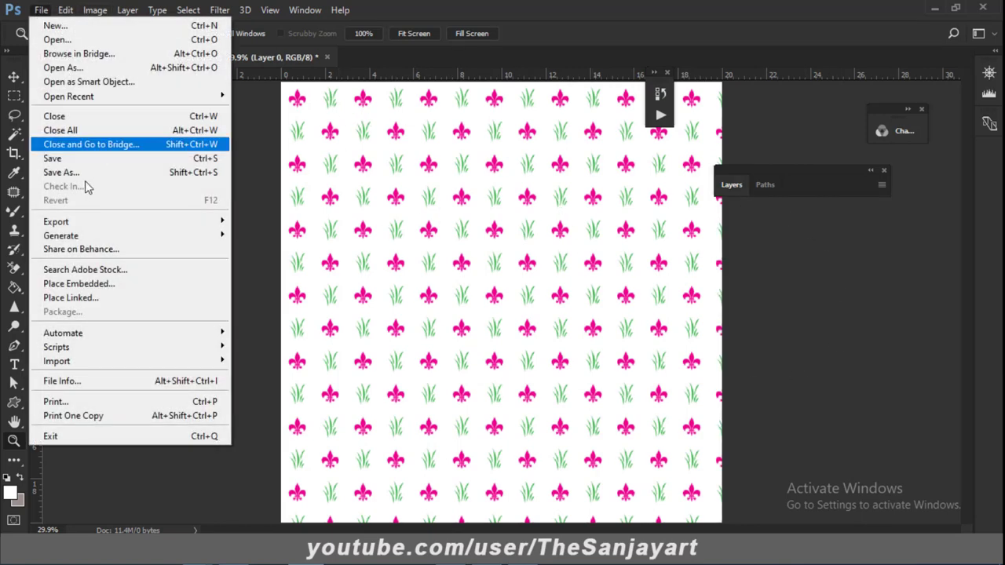
pyautogui.click(79, 164)
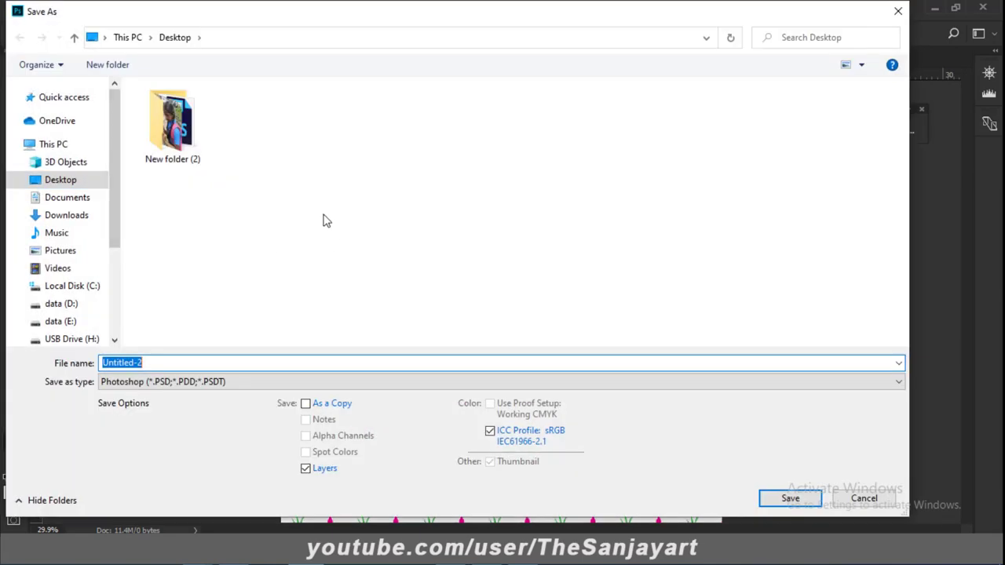
pyautogui.click(174, 383)
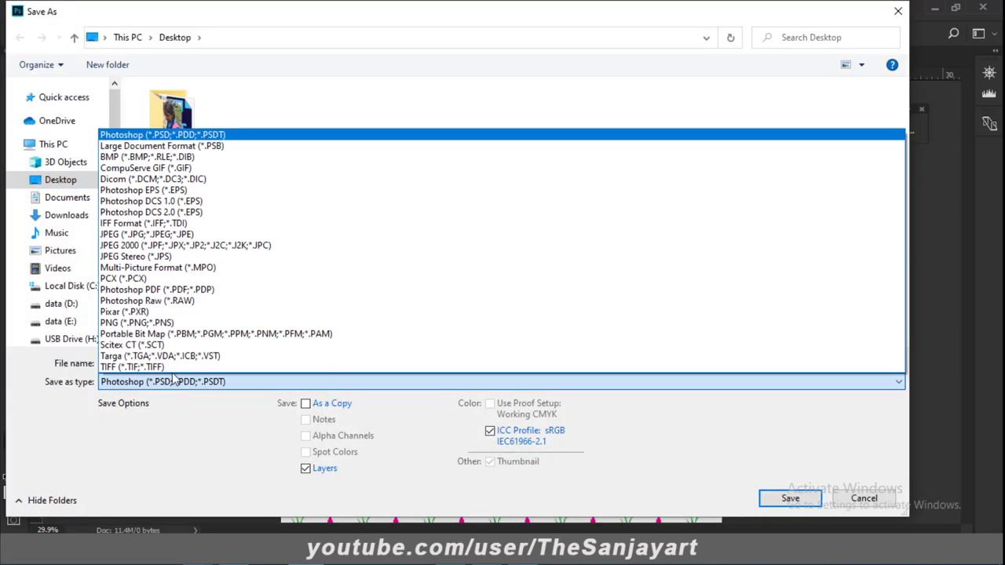
pyautogui.click(149, 242)
pyautogui.doubleClick(149, 363)
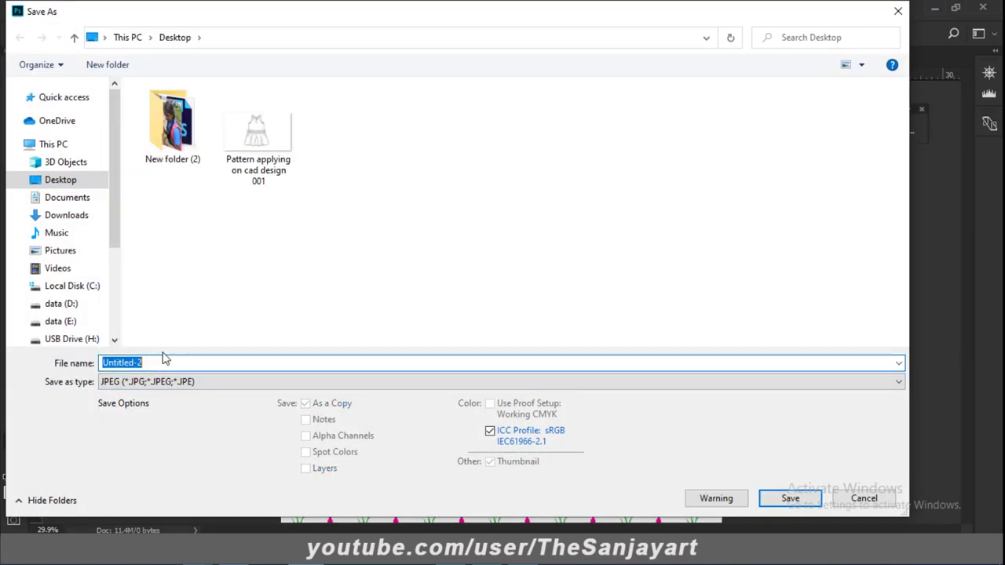
pyautogui.write('01')
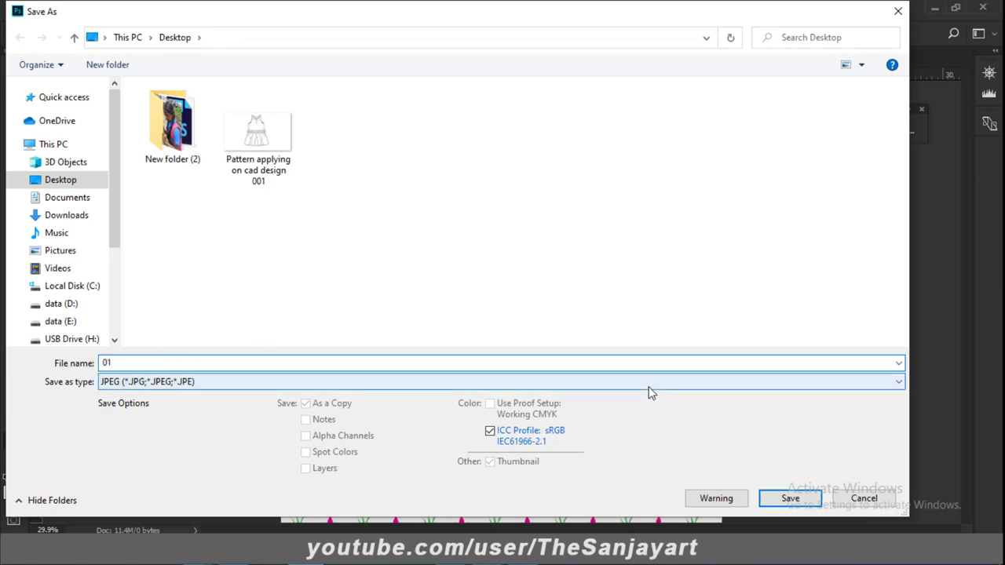
pyautogui.click(778, 501)
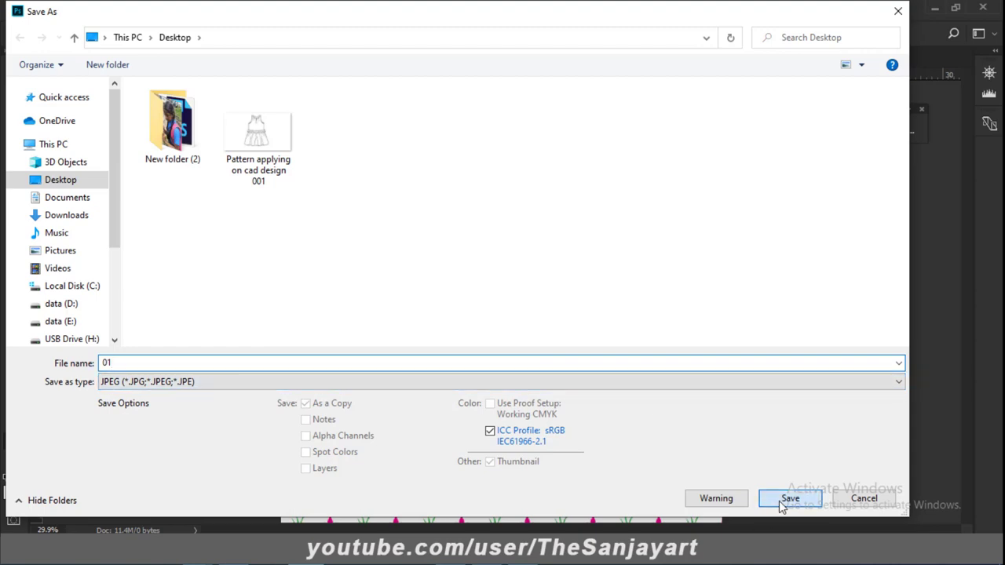
pyautogui.click(600, 138)
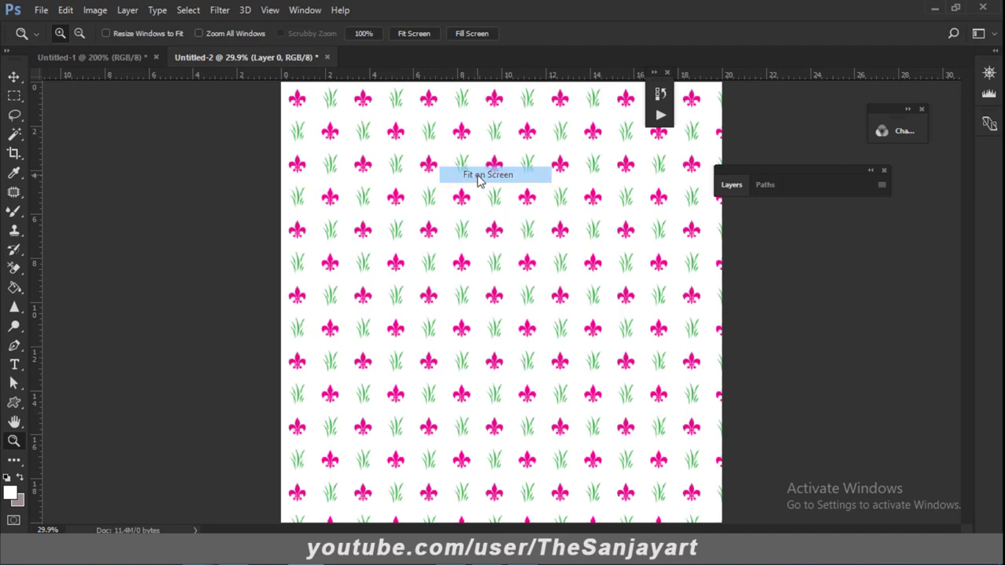
pyautogui.click(326, 56)
pyautogui.click(500, 222)
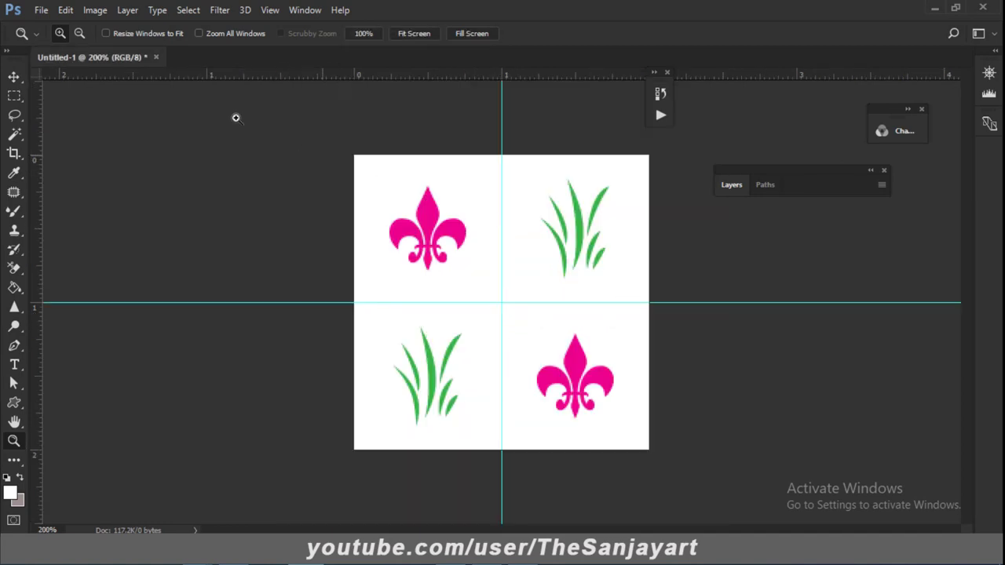
# Step: Close Untitled-1 without saving and nudge the Layers panel to the right
pyautogui.click(155, 58)
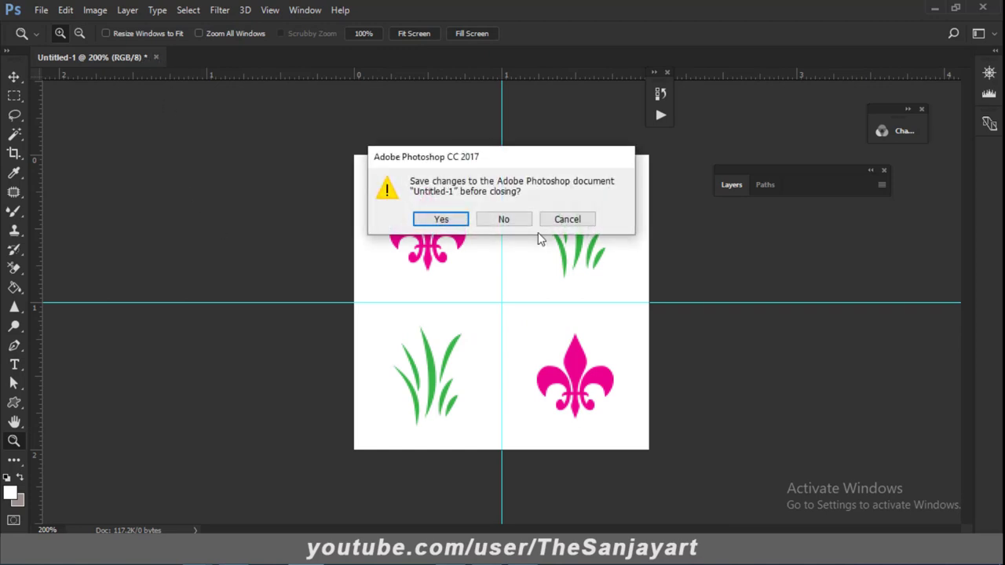
pyautogui.click(510, 225)
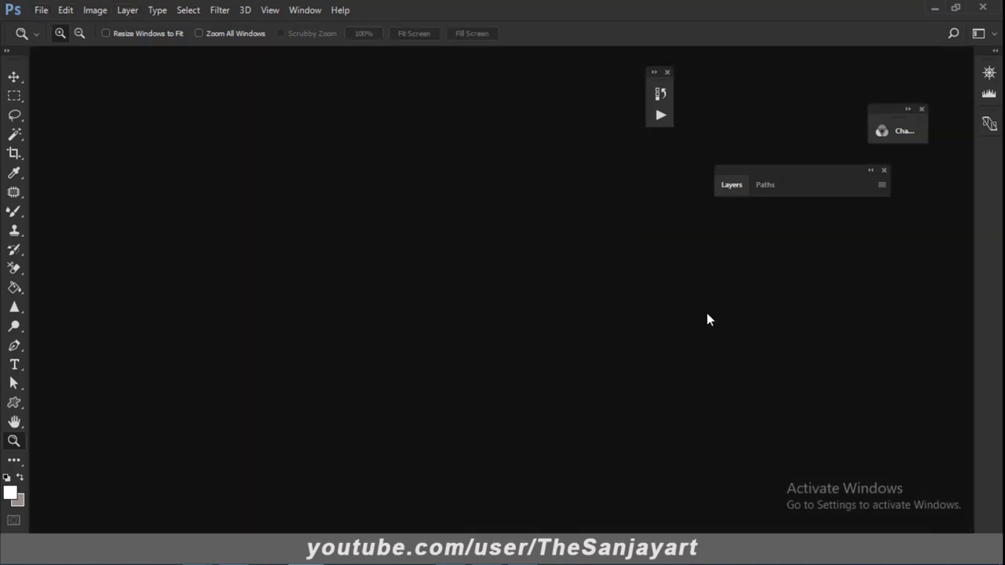
pyautogui.moveTo(782, 185); pyautogui.dragTo(845, 185)
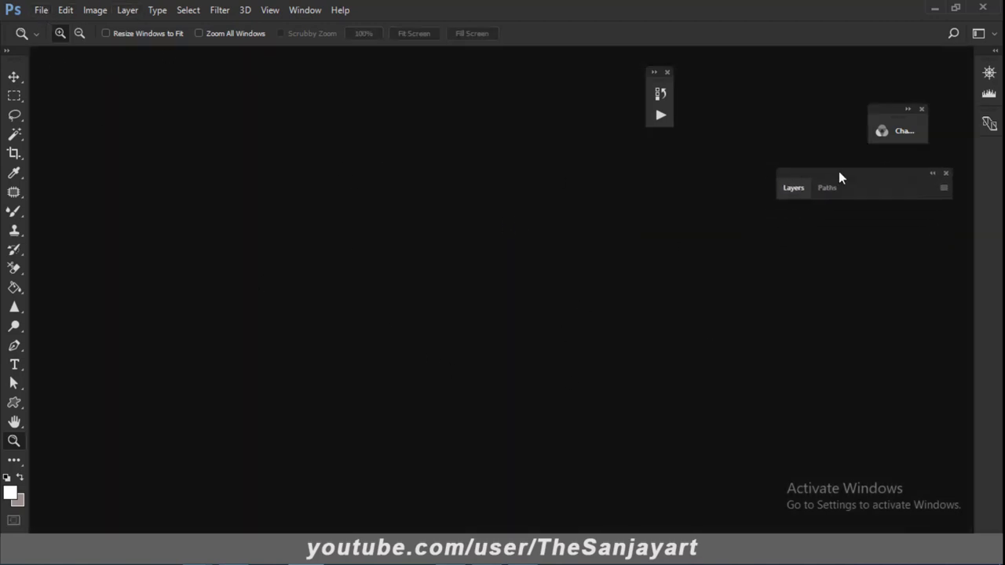
# Step: Open the file 'Pattern applying on cad design 001'
pyautogui.click(41, 13)
pyautogui.click(49, 39)
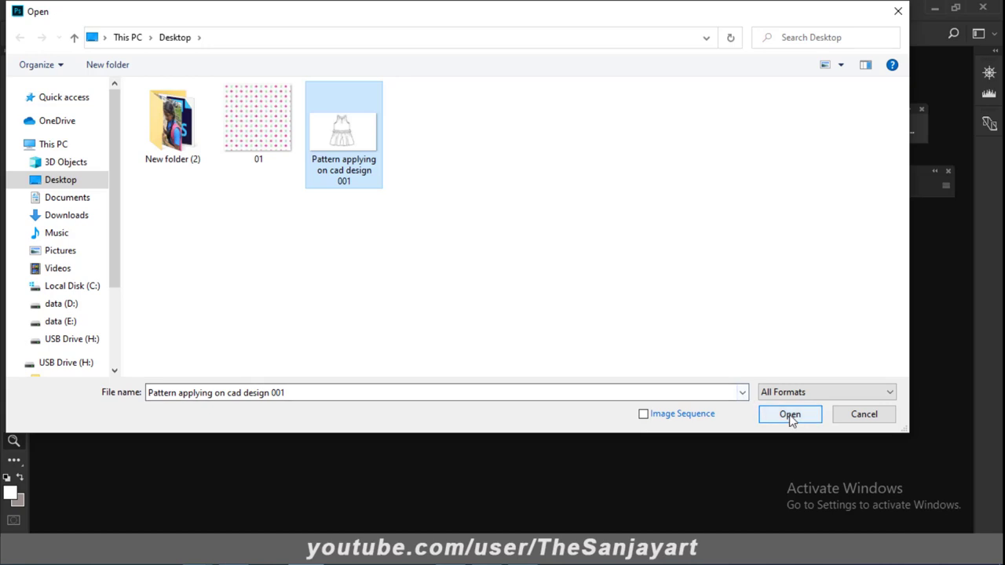
pyautogui.click(789, 416)
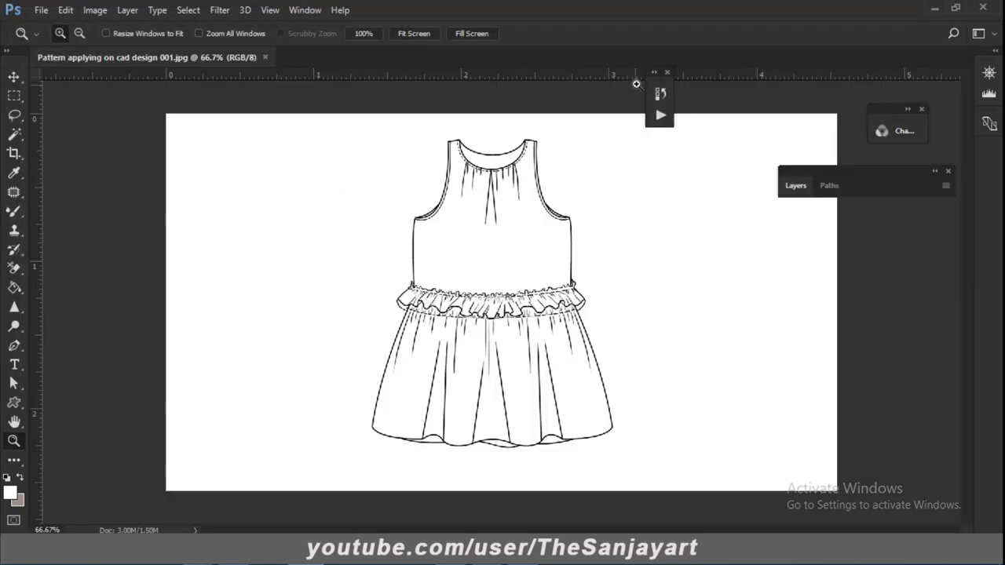
# Step: Tidy the panels and unlock the dress drawing's Background as Layer 0
pyautogui.click(667, 72)
pyautogui.moveTo(848, 169); pyautogui.dragTo(817, 204)
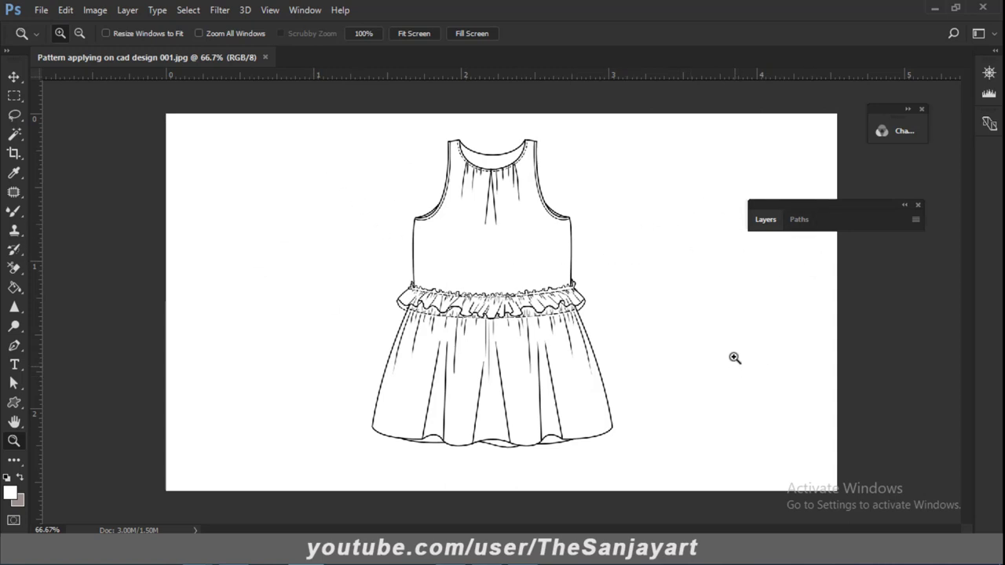
pyautogui.click(774, 222)
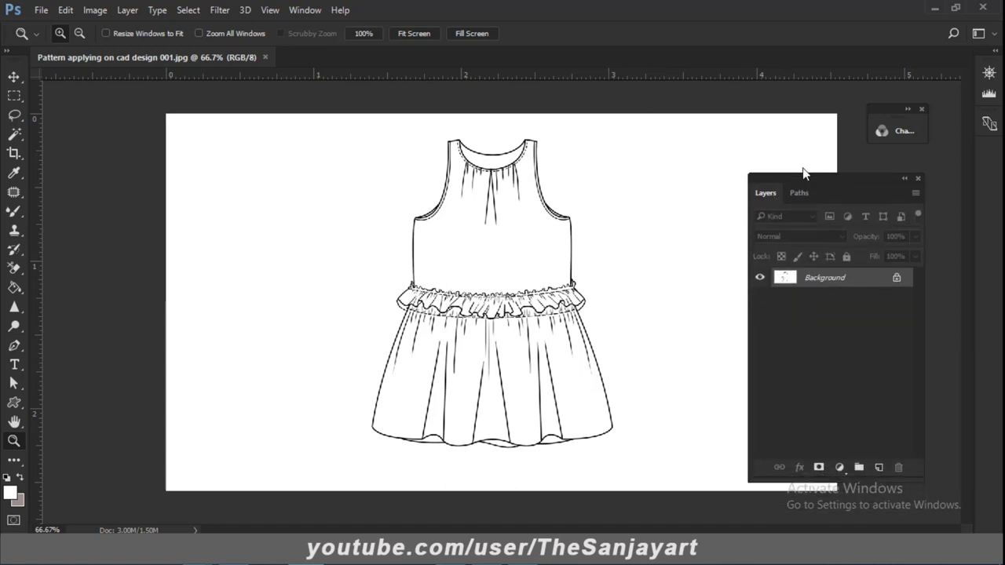
pyautogui.doubleClick(856, 273)
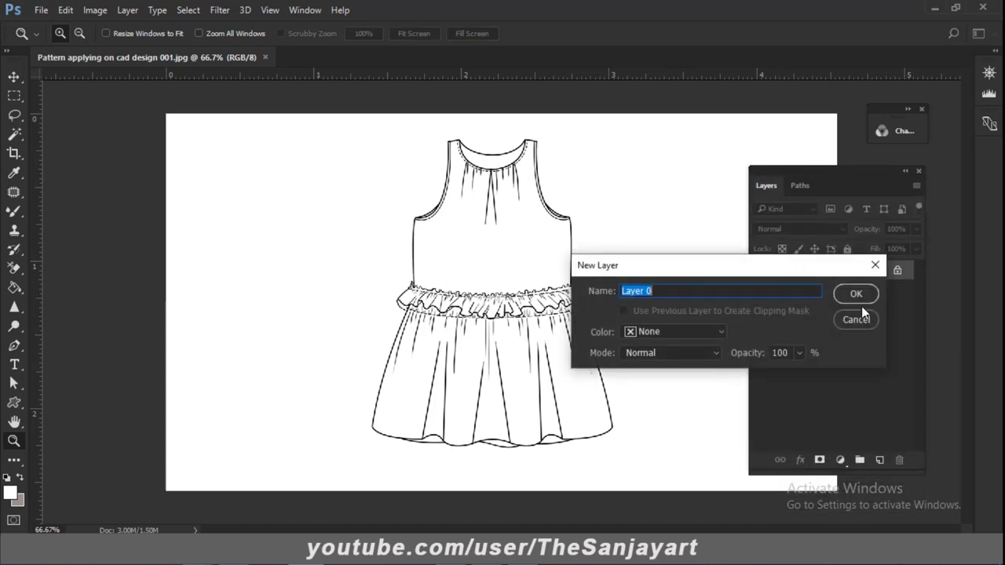
pyautogui.click(854, 292)
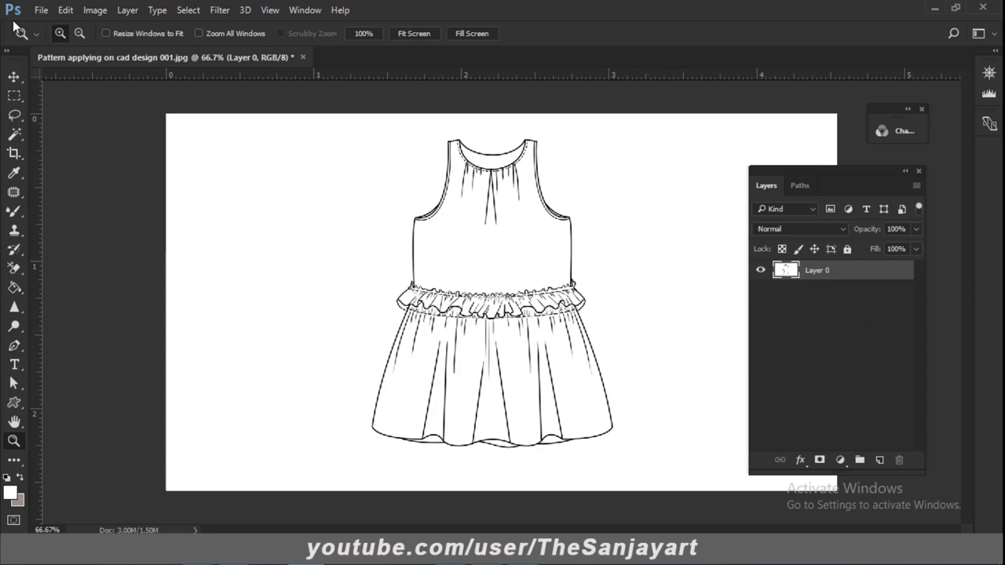
# Step: Open 01.jpg and drag its pattern into the dress document as Layer 1, then close 01.jpg
pyautogui.click(39, 13)
pyautogui.click(45, 39)
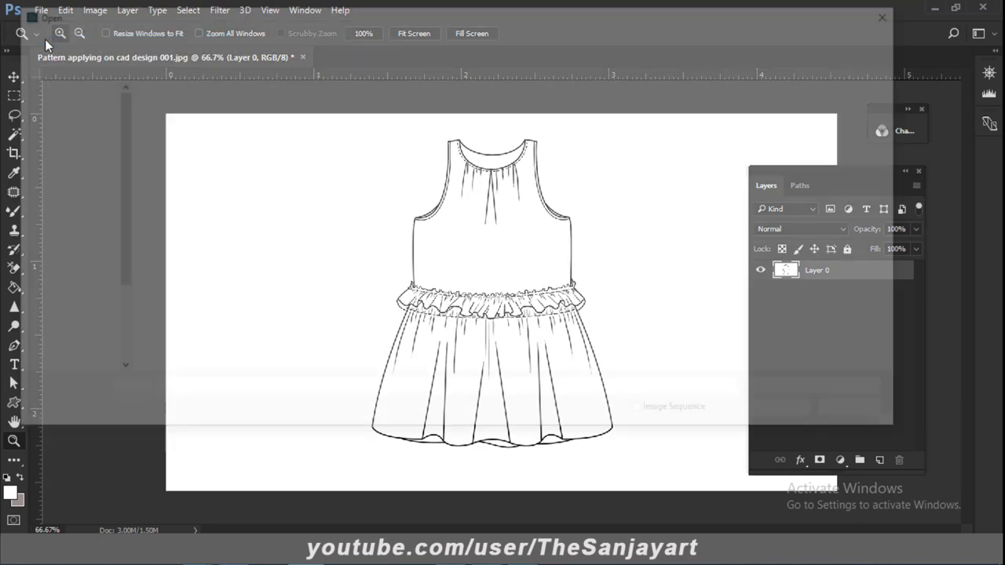
pyautogui.click(260, 129)
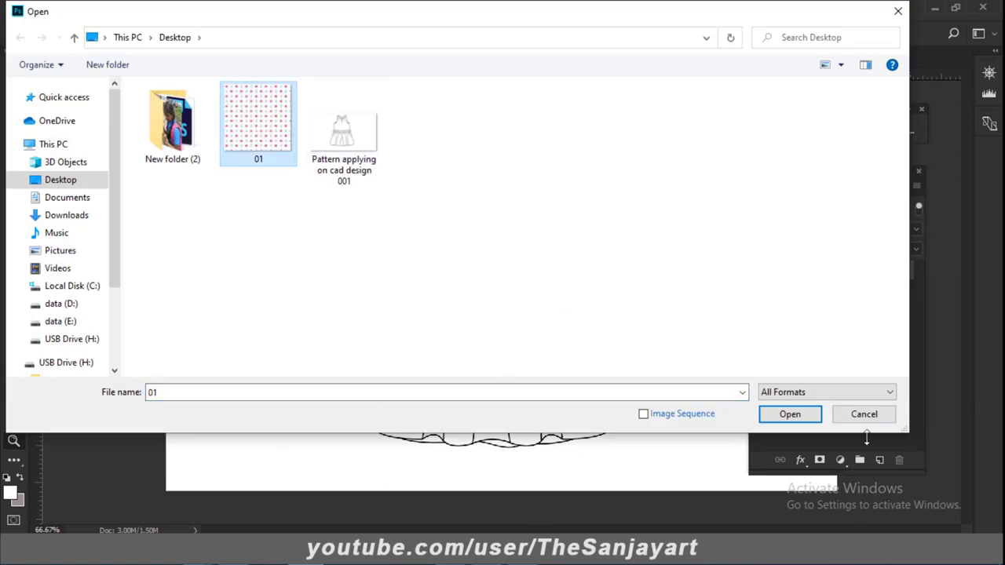
pyautogui.click(814, 414)
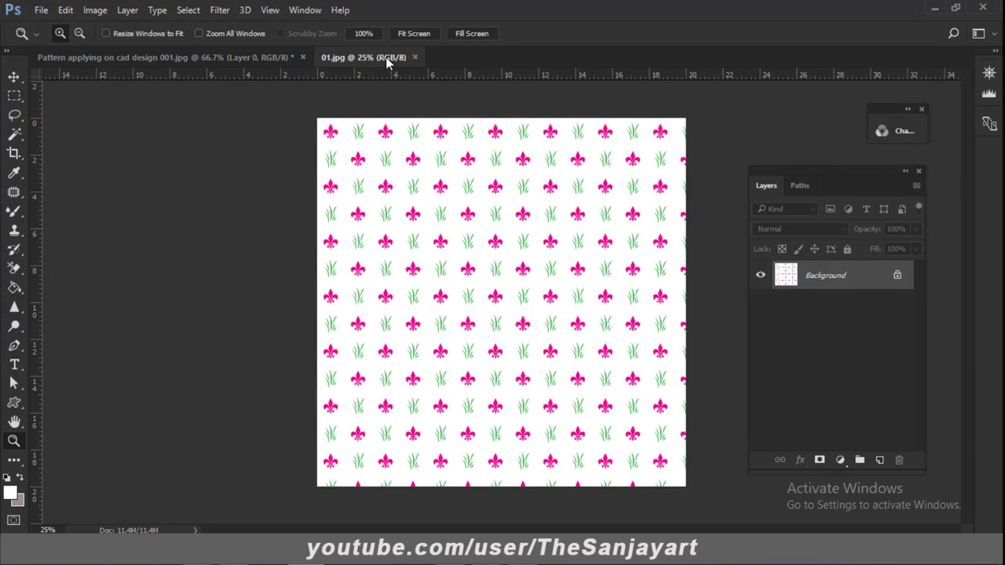
pyautogui.moveTo(386, 61); pyautogui.dragTo(408, 232)
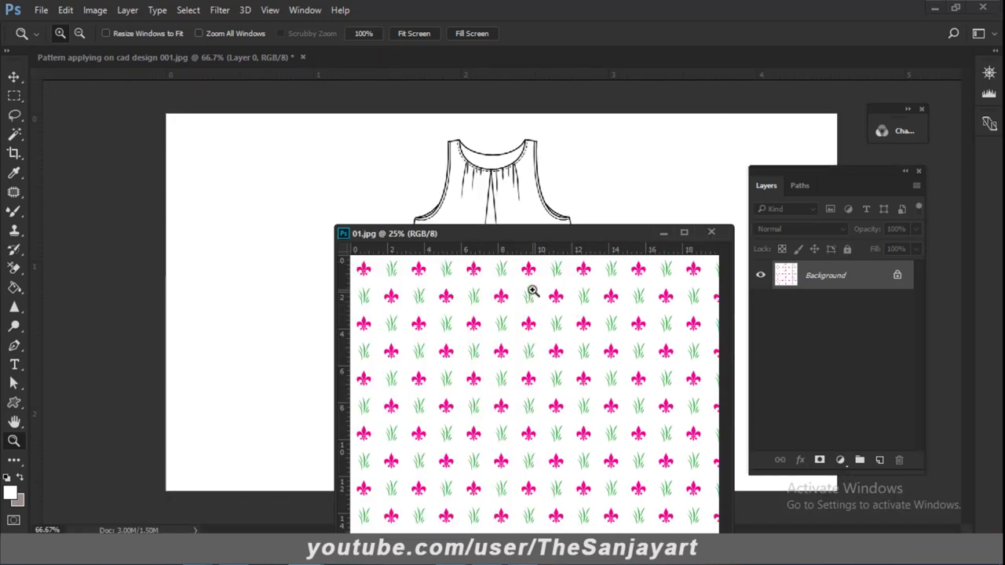
pyautogui.click(14, 77)
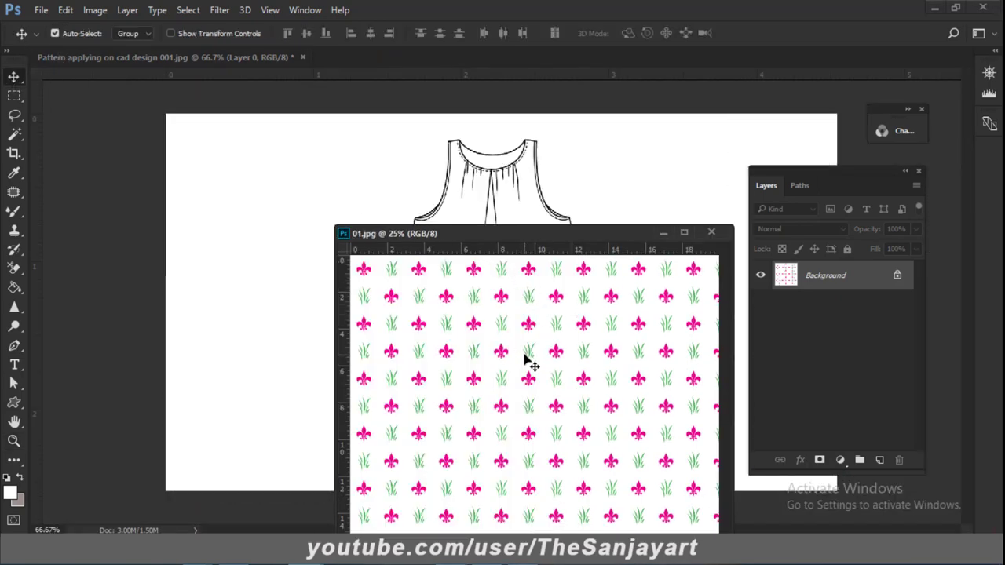
pyautogui.moveTo(526, 360); pyautogui.dragTo(321, 220)
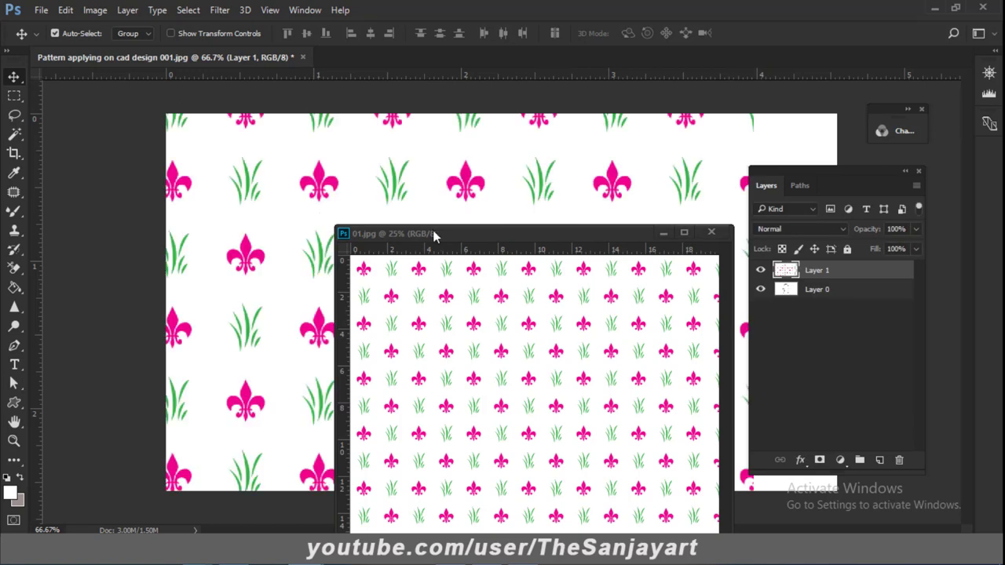
pyautogui.moveTo(433, 233); pyautogui.dragTo(208, 262)
pyautogui.click(492, 264)
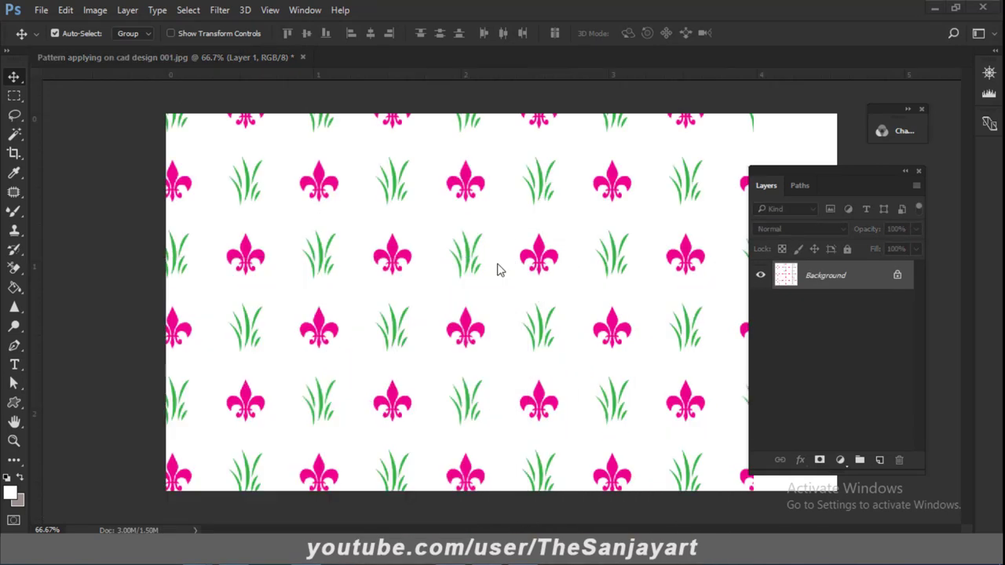
pyautogui.moveTo(284, 217); pyautogui.dragTo(482, 225)
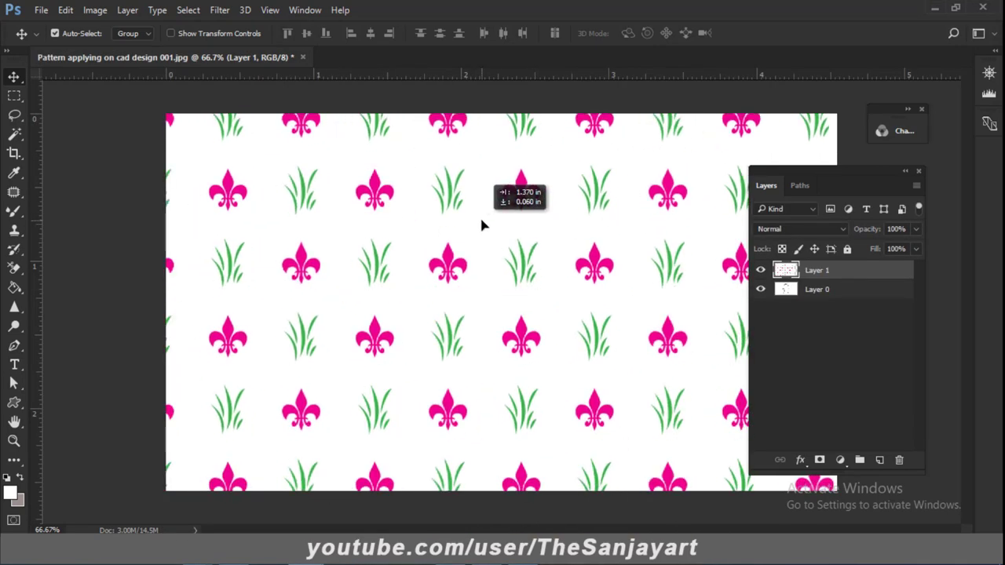
# Step: Zoom out to 25% and scale the pattern layer down to about 48%
pyautogui.hotkey('ctrl', '-')
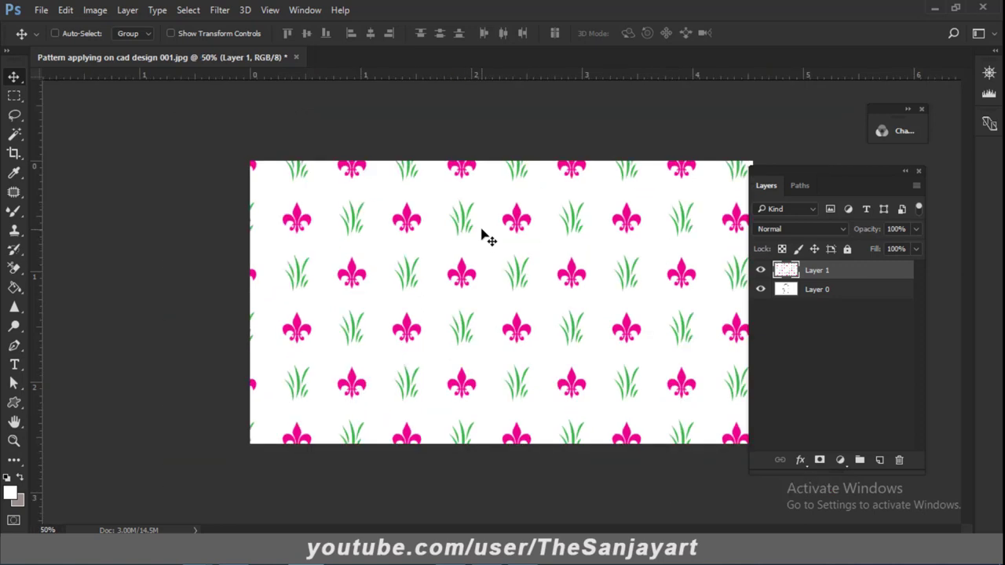
pyautogui.hotkey('ctrl', '-')
pyautogui.hotkey('ctrl', '-')
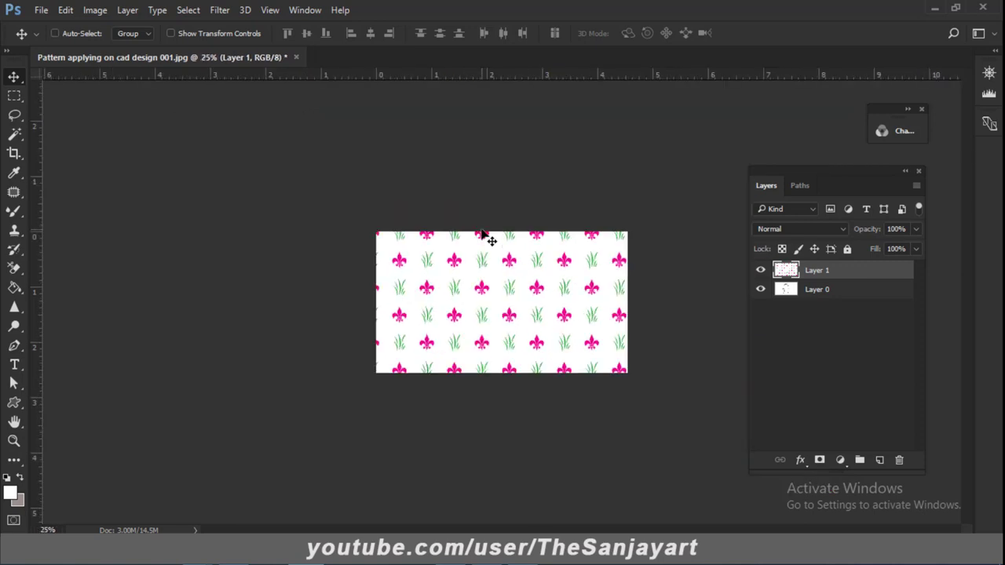
pyautogui.hotkey('ctrl', 't')
pyautogui.moveTo(671, 164); pyautogui.dragTo(643, 275)
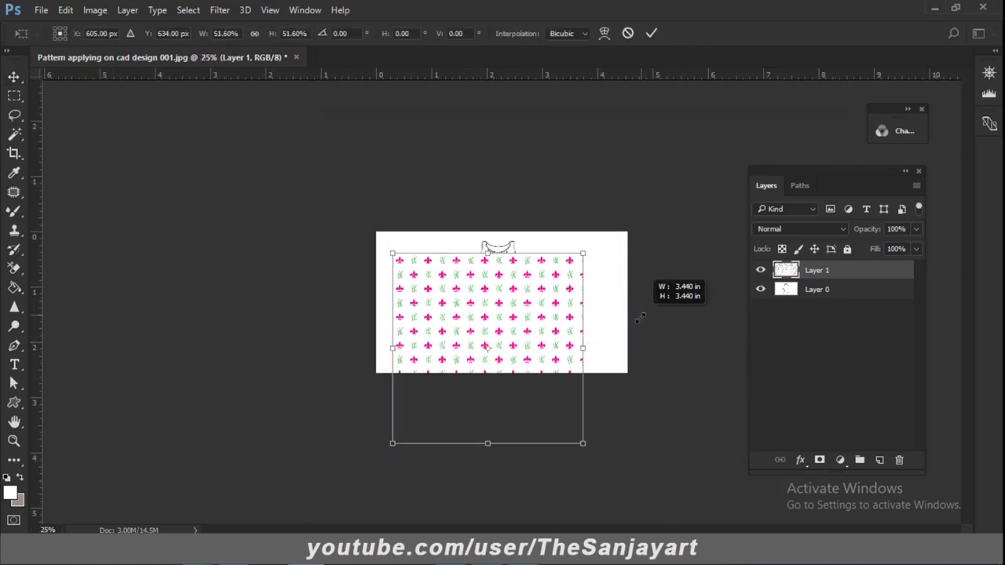
pyautogui.moveTo(539, 306); pyautogui.dragTo(547, 250)
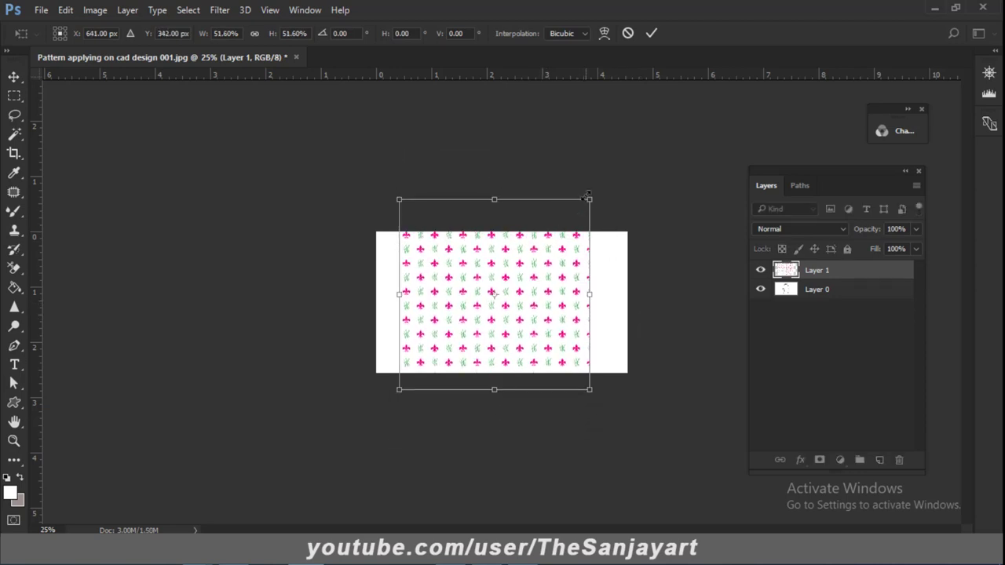
pyautogui.moveTo(587, 196); pyautogui.dragTo(591, 209)
pyautogui.press('Return')
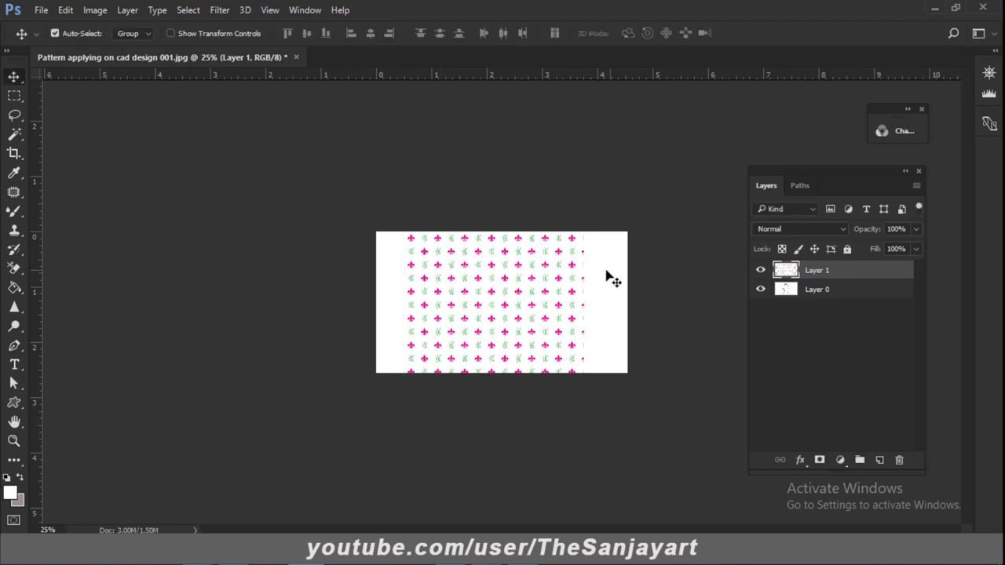
# Step: Hide pattern Layer 1, zoom the dress to 50%, and make Layer 0 active
pyautogui.press('z')
pyautogui.click(478, 278)
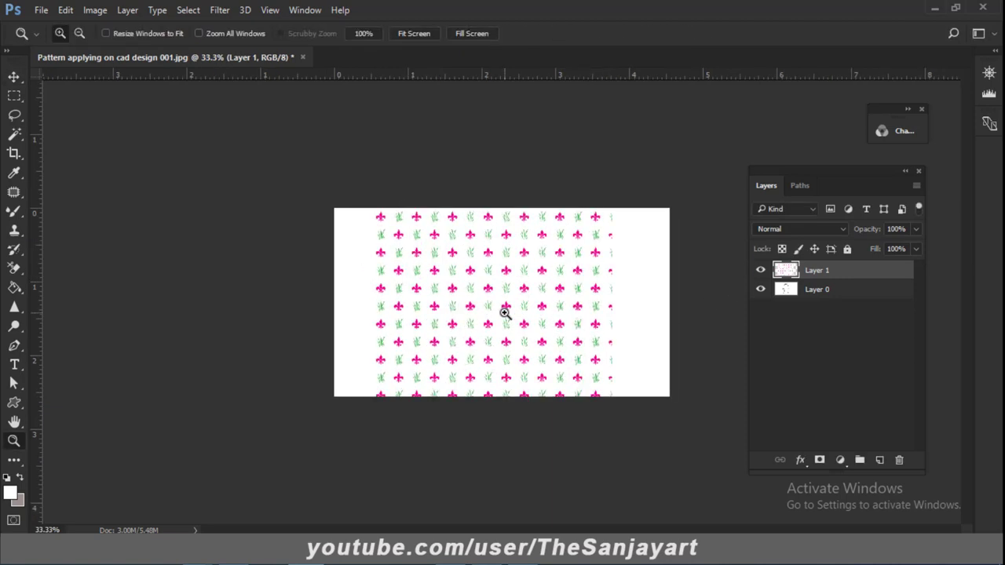
pyautogui.click(759, 270)
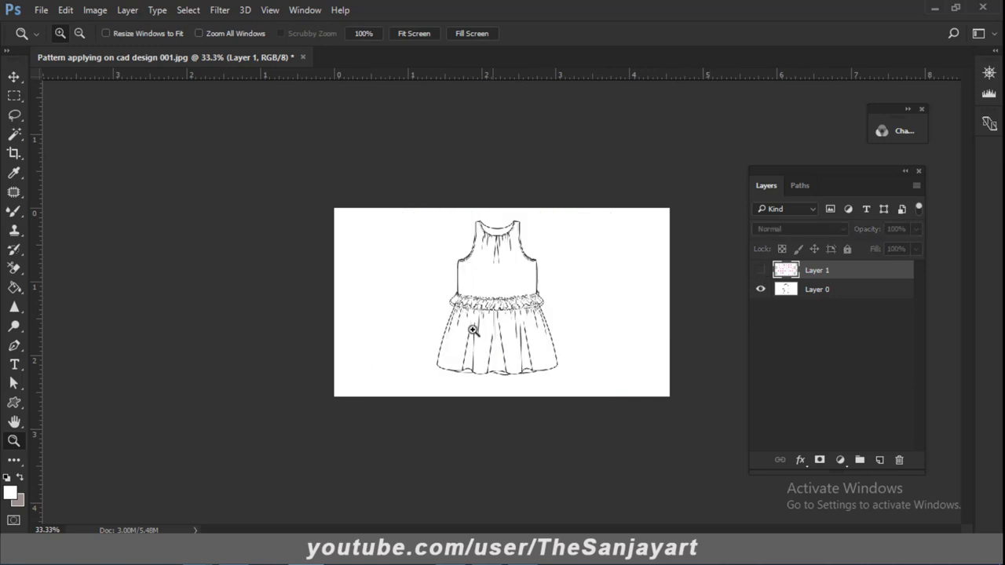
pyautogui.click(641, 288)
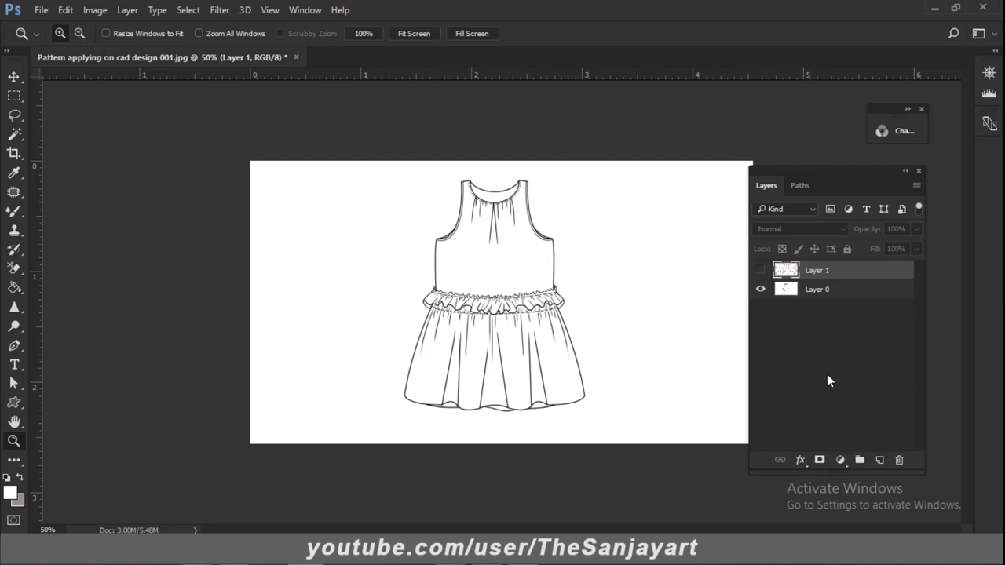
pyautogui.click(818, 291)
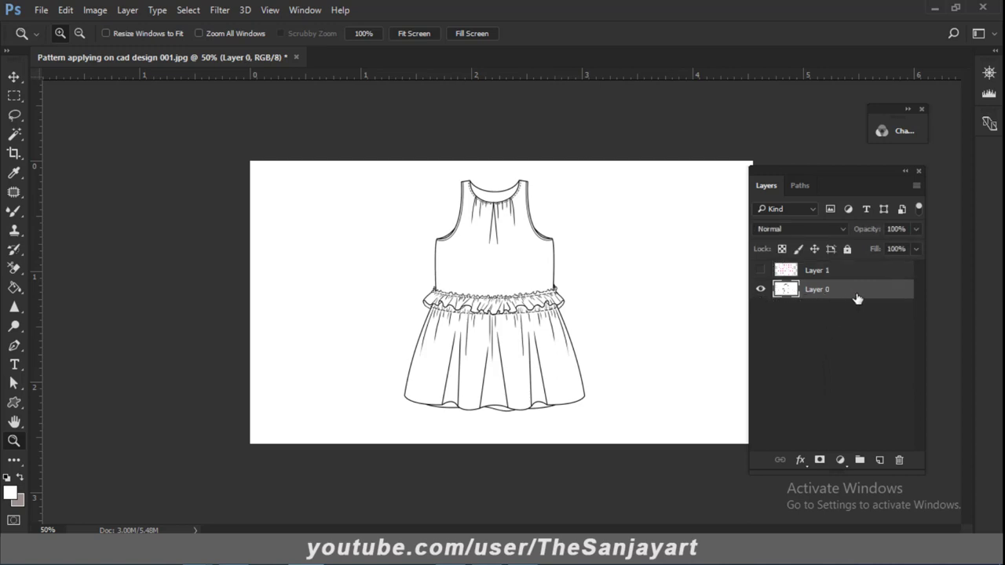
pyautogui.click(759, 290)
pyautogui.click(14, 133)
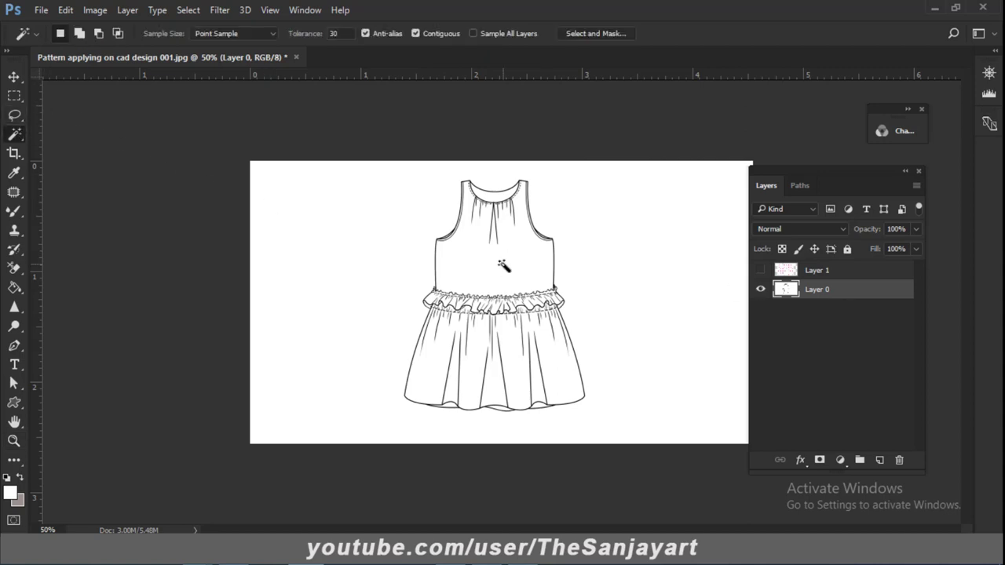
# Step: Select all white areas with Similar and delete them, leaving black lines on transparency
pyautogui.click(471, 267)
pyautogui.click(187, 10)
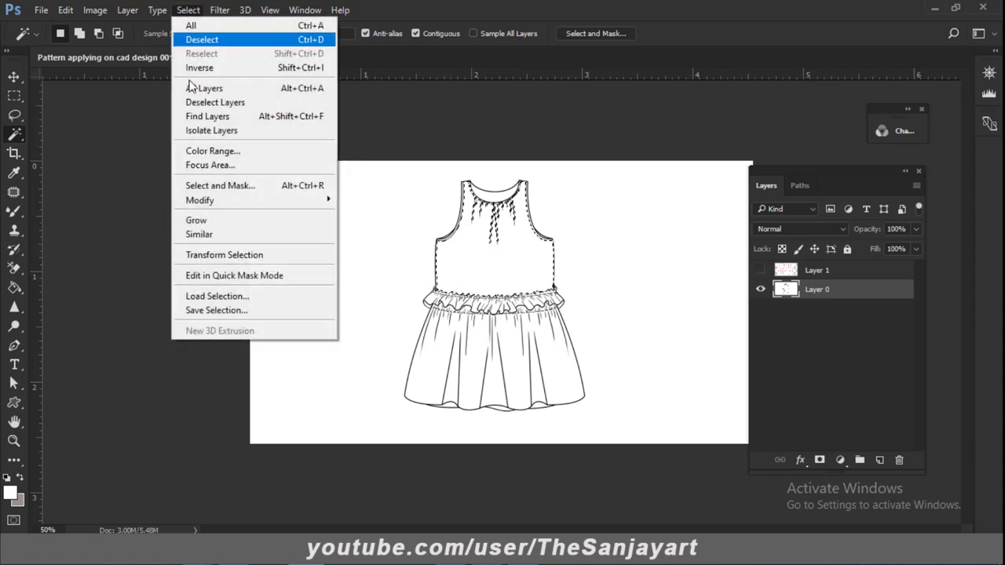
pyautogui.click(199, 234)
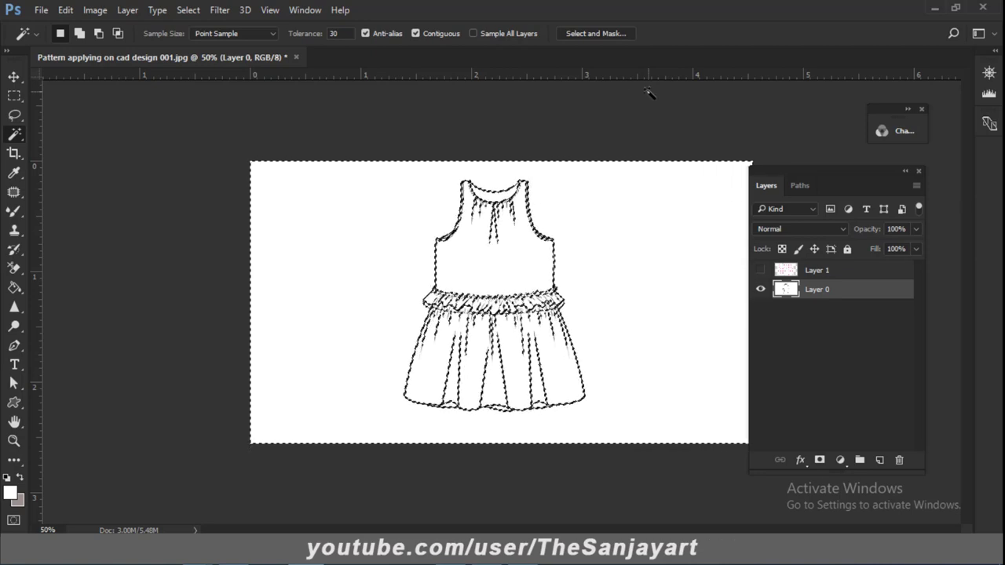
pyautogui.press('Delete')
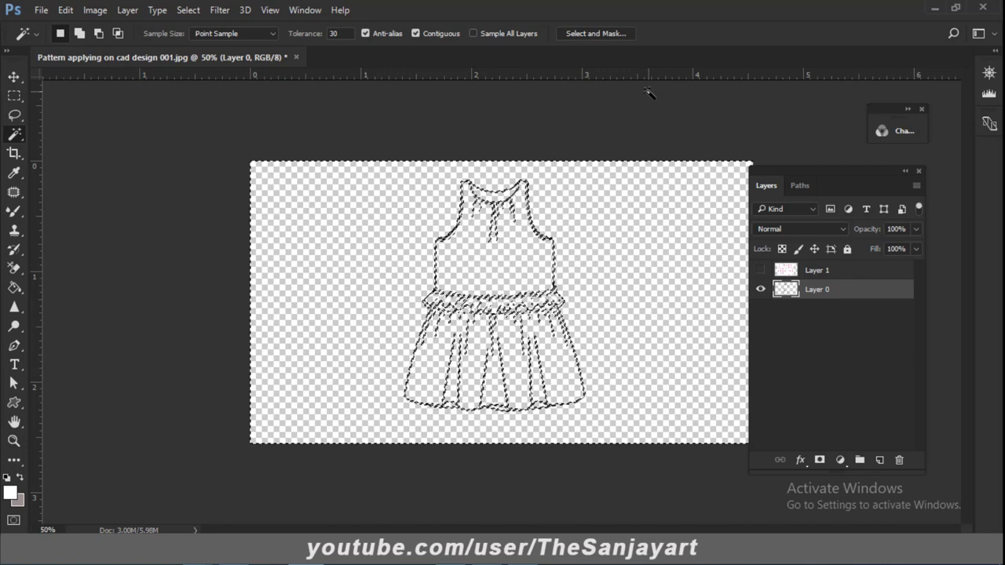
pyautogui.hotkey('ctrl', 'd')
pyautogui.click(830, 292)
pyautogui.write('line')
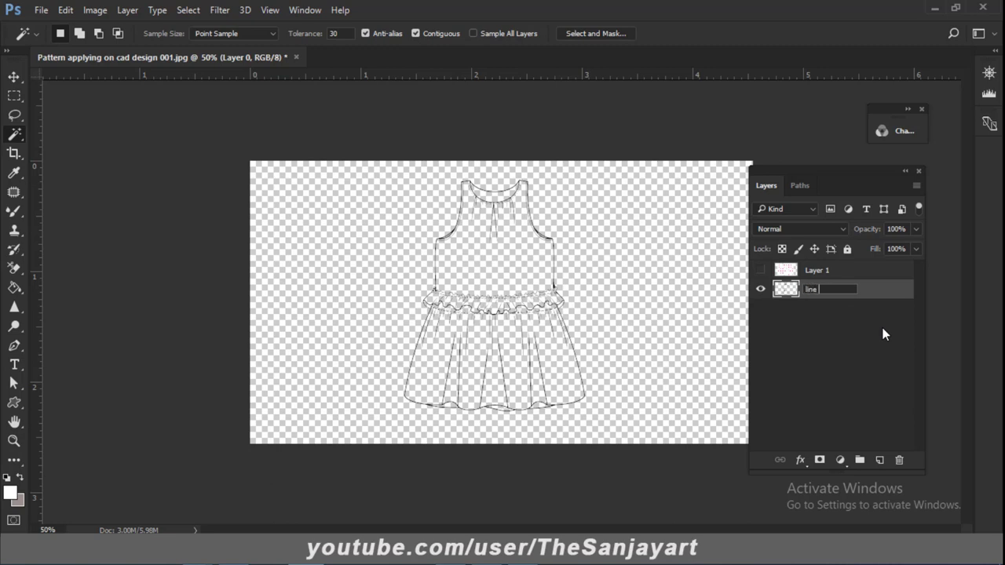
# Step: Name the layer 'line' and zoom in to check the pattern layer, leaving it hidden
pyautogui.press('Return')
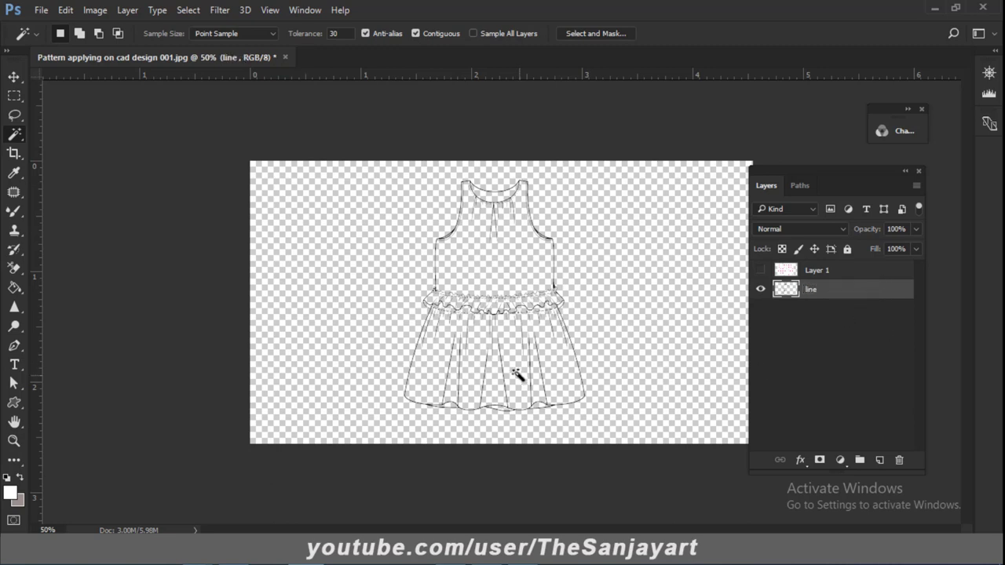
pyautogui.press('z')
pyautogui.click(502, 306)
pyautogui.click(502, 307)
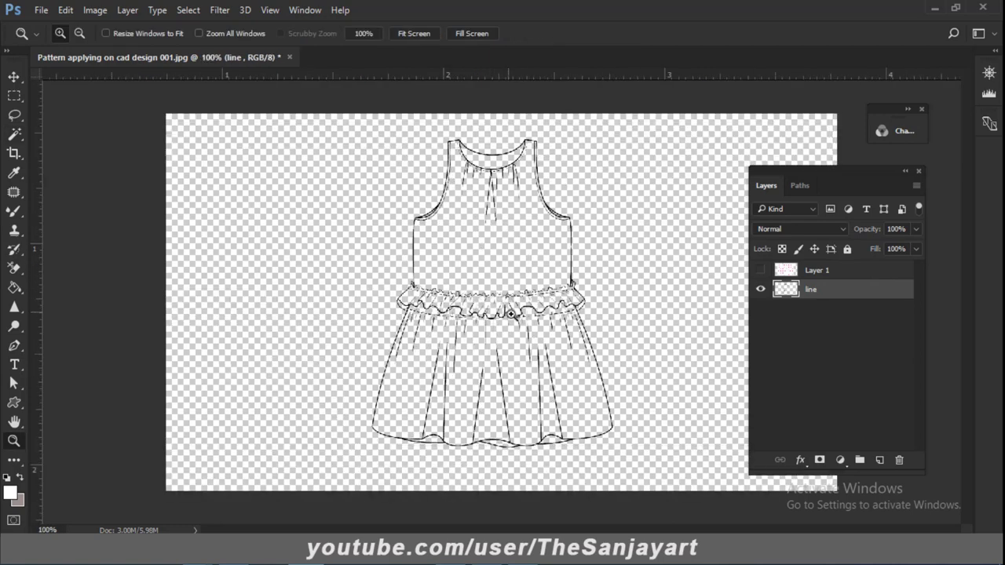
pyautogui.moveTo(494, 308)
pyautogui.mouseDown()
pyautogui.moveTo(488, 366)
pyautogui.moveTo(467, 292)
pyautogui.mouseUp()
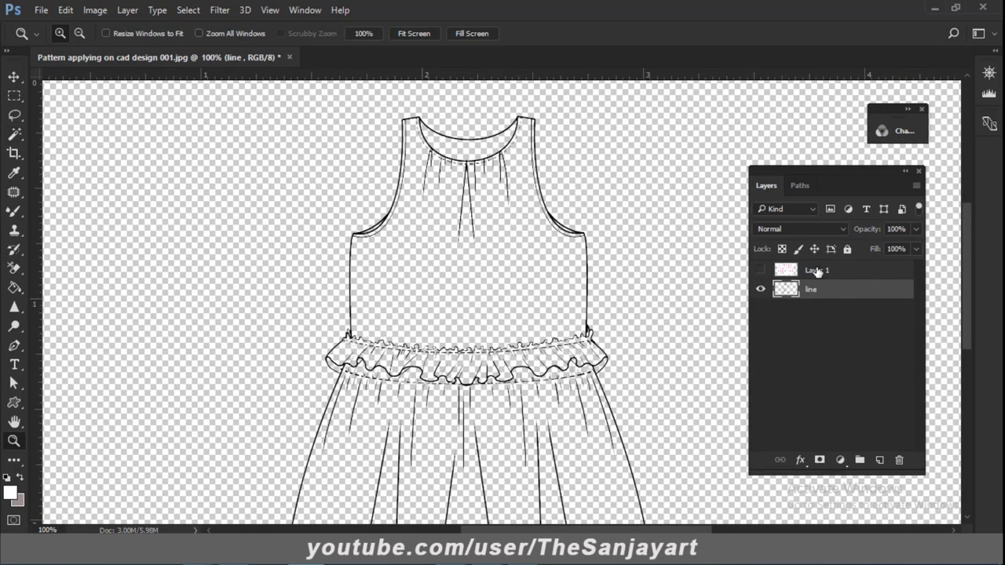
pyautogui.click(759, 270)
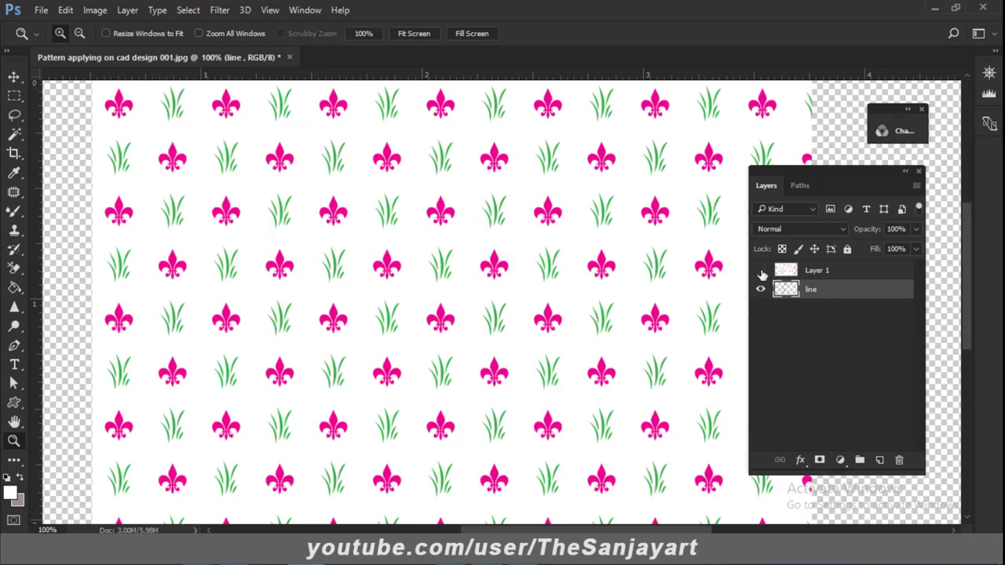
pyautogui.click(760, 272)
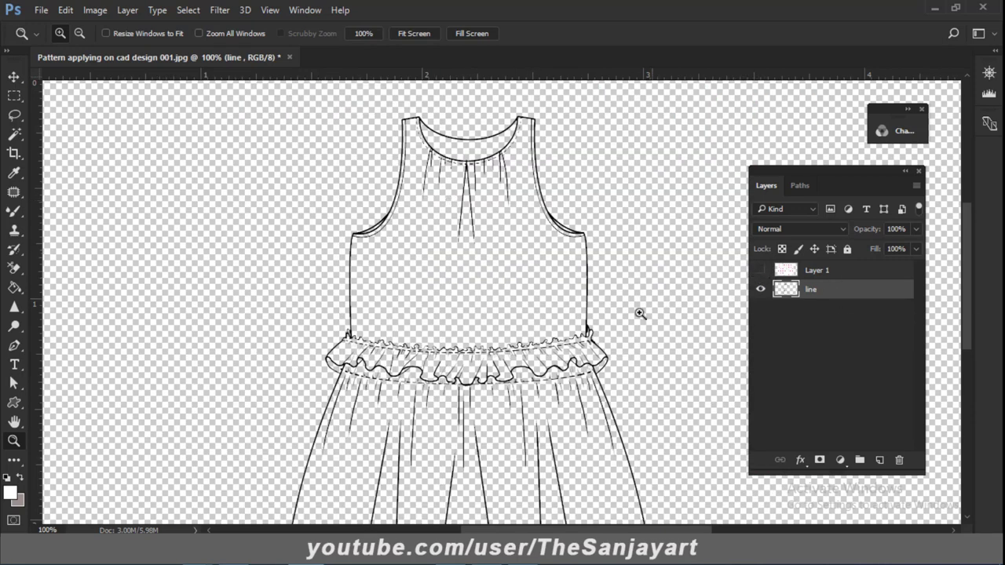
pyautogui.hotkey('ctrl', '-')
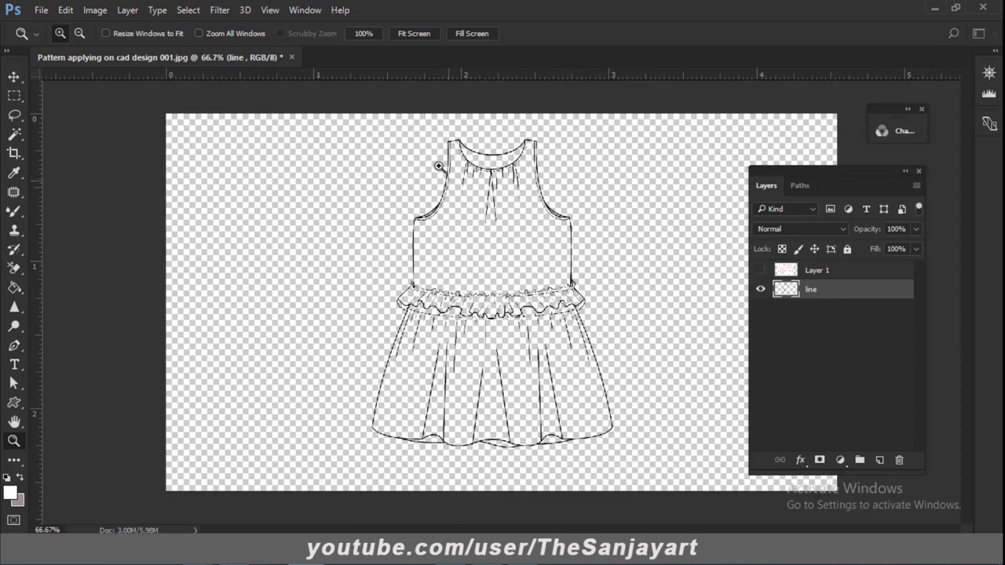
pyautogui.click(471, 221)
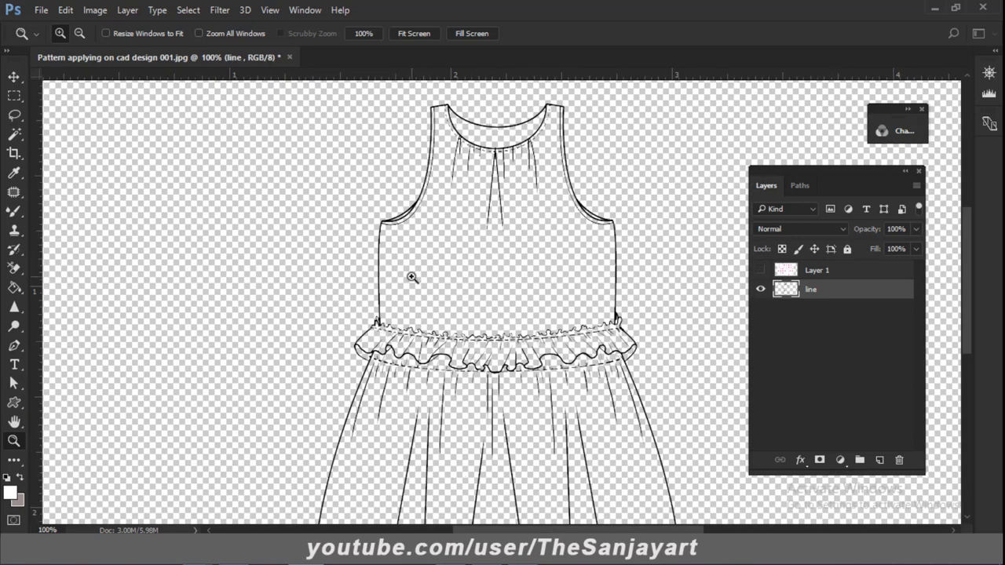
pyautogui.keyDown('alt'); pyautogui.click(554, 288); pyautogui.keyUp('alt')
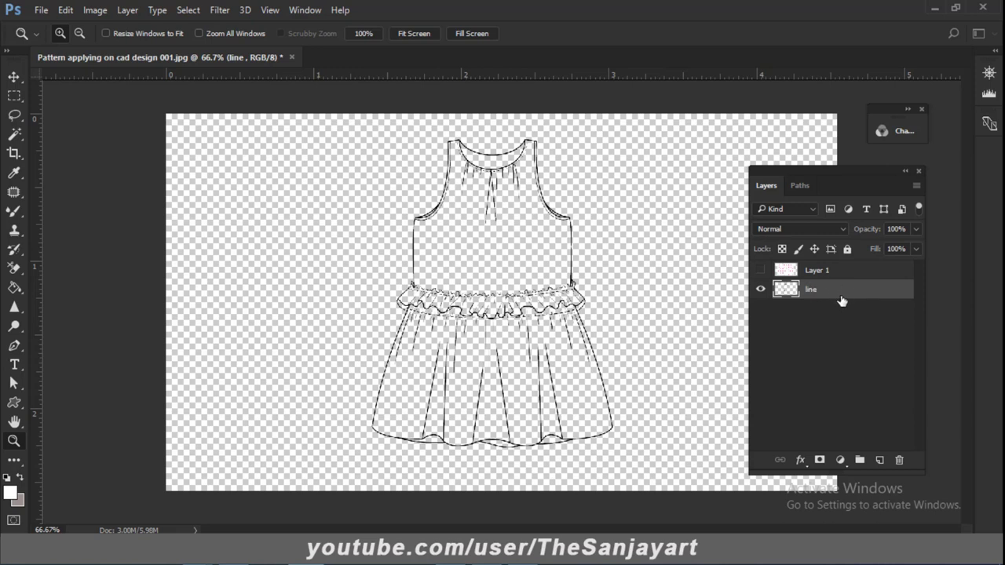
# Step: Select the dress shape by inverting a Magic Wand selection, fill it white on new Layer 2, then hide that layer
pyautogui.click(15, 137)
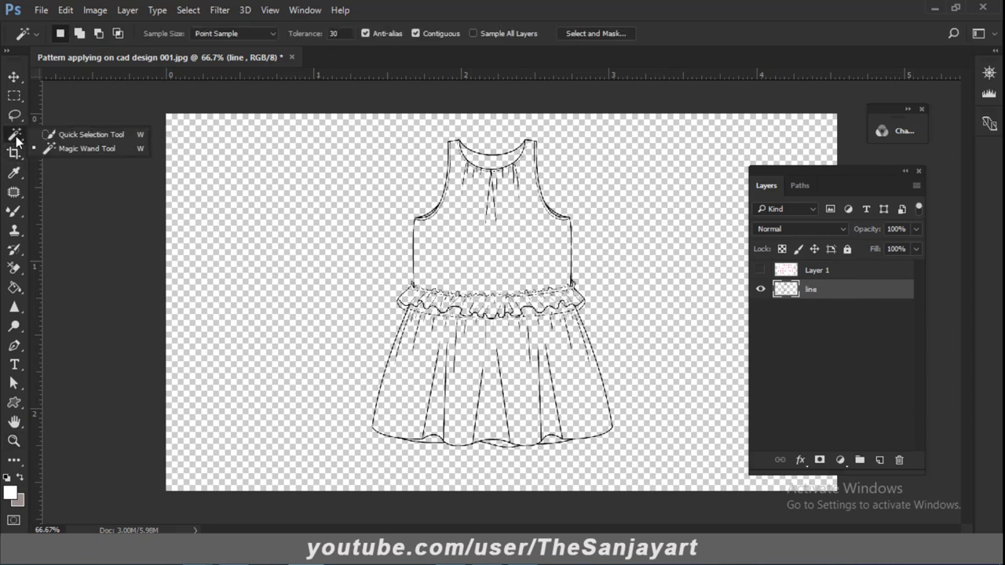
pyautogui.click(73, 149)
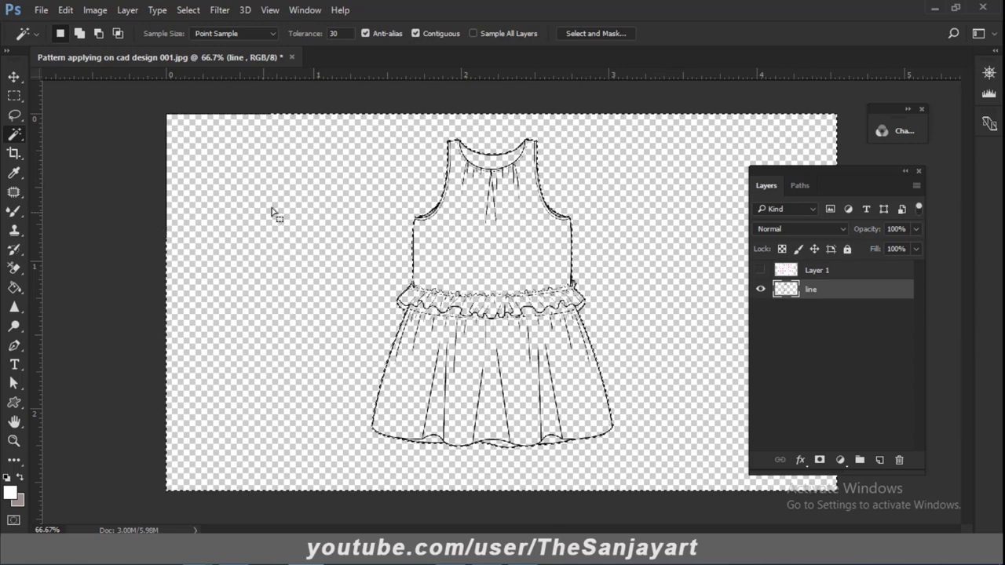
pyautogui.click(181, 9)
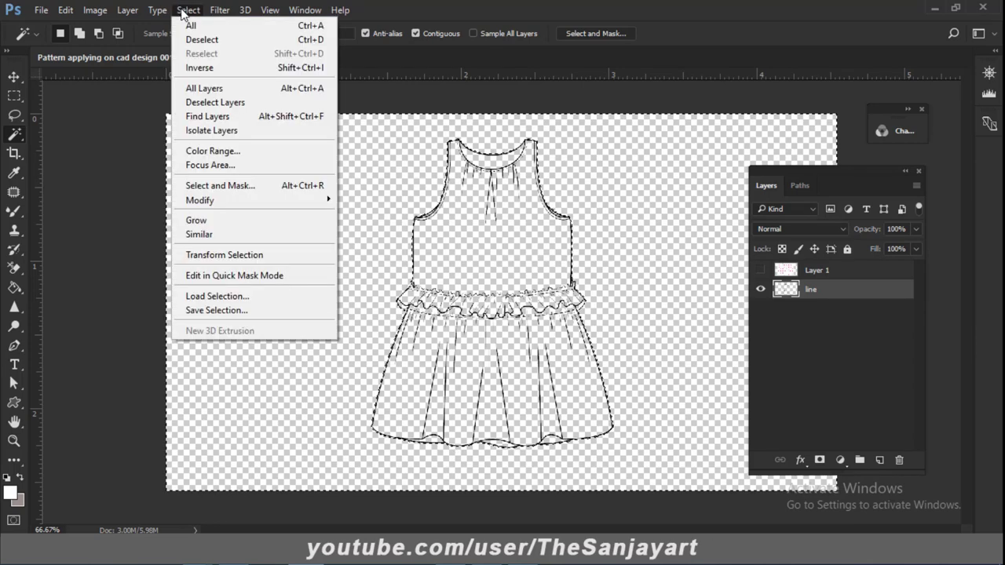
pyautogui.click(196, 69)
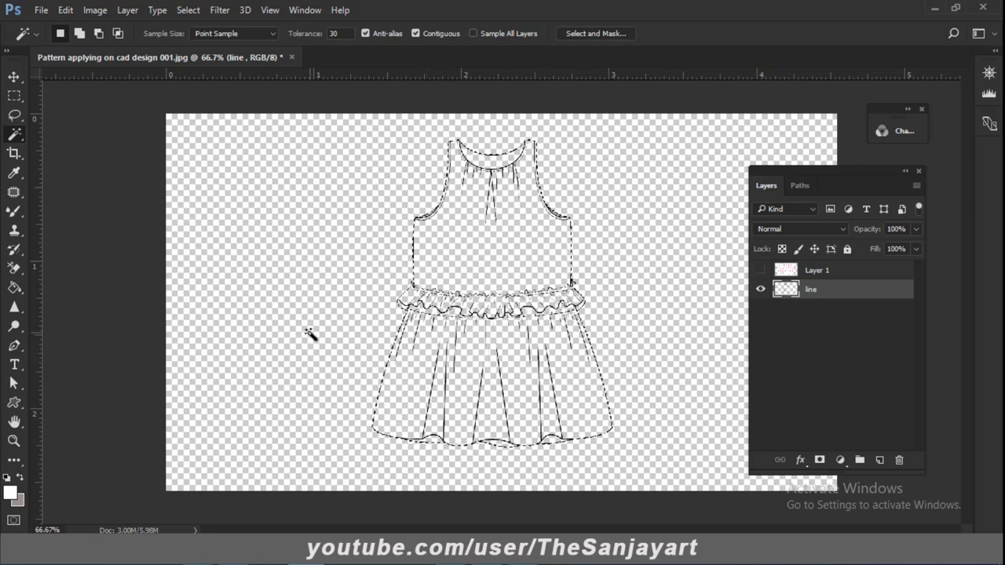
pyautogui.click(880, 461)
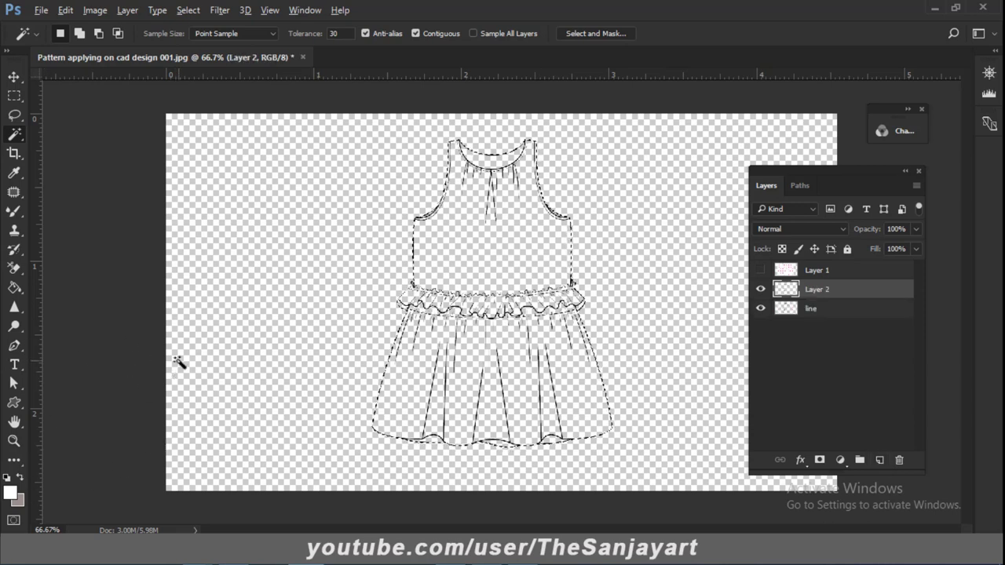
pyautogui.hotkey('alt', 'BackSpace')
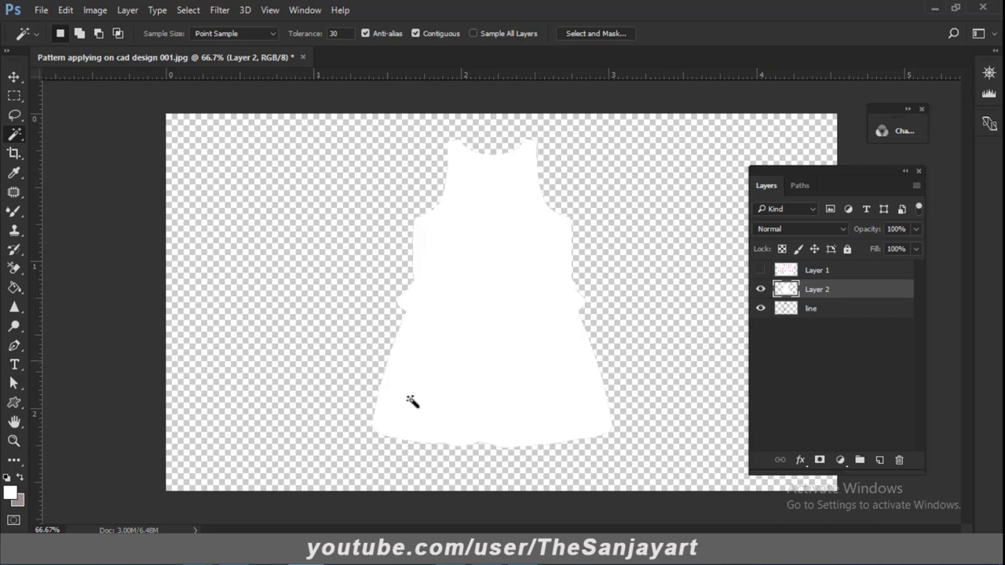
pyautogui.click(760, 290)
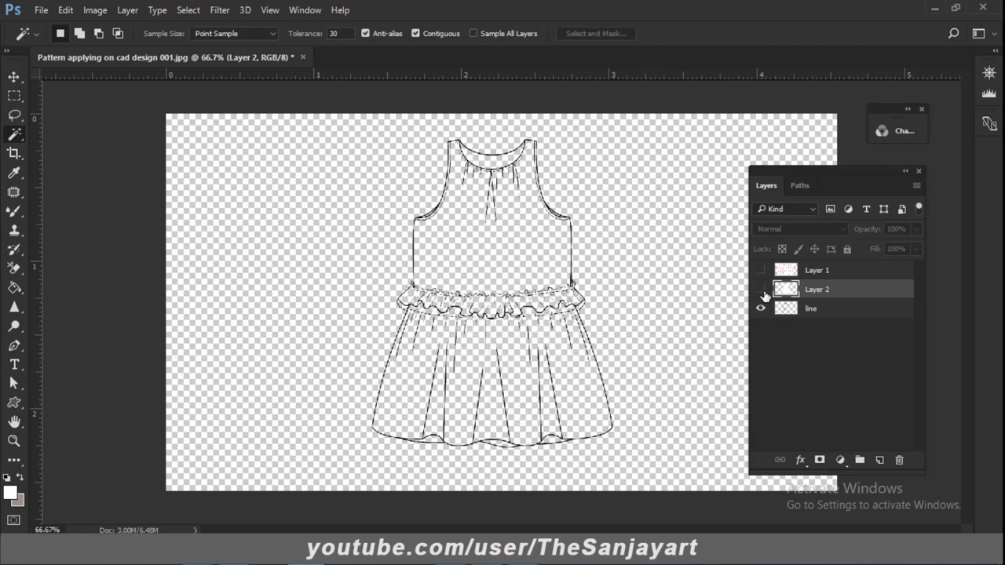
# Step: Move Layer 2's white fill below the line layer, check visibility, then put 'line' on top
pyautogui.click(760, 290)
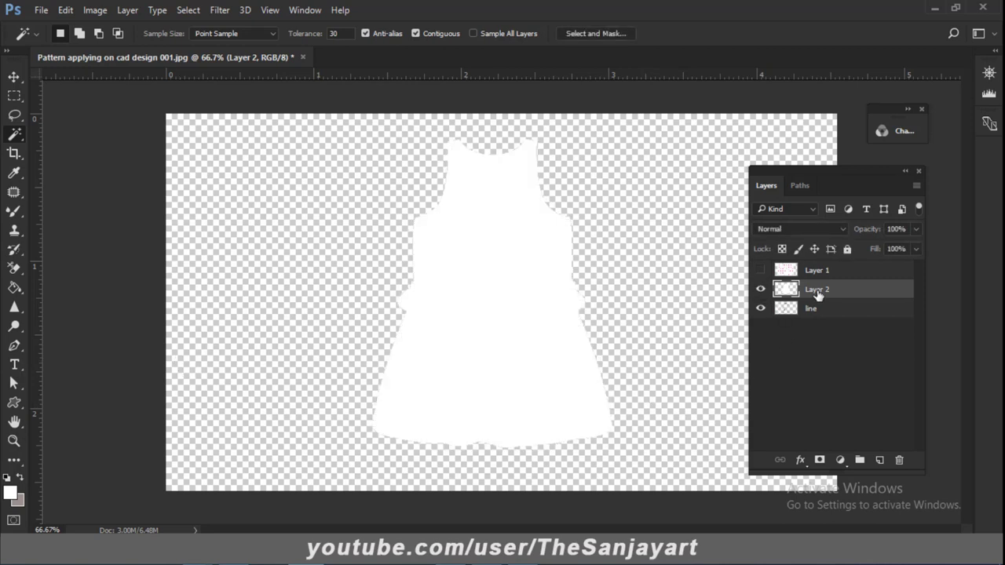
pyautogui.moveTo(817, 292); pyautogui.dragTo(816, 346)
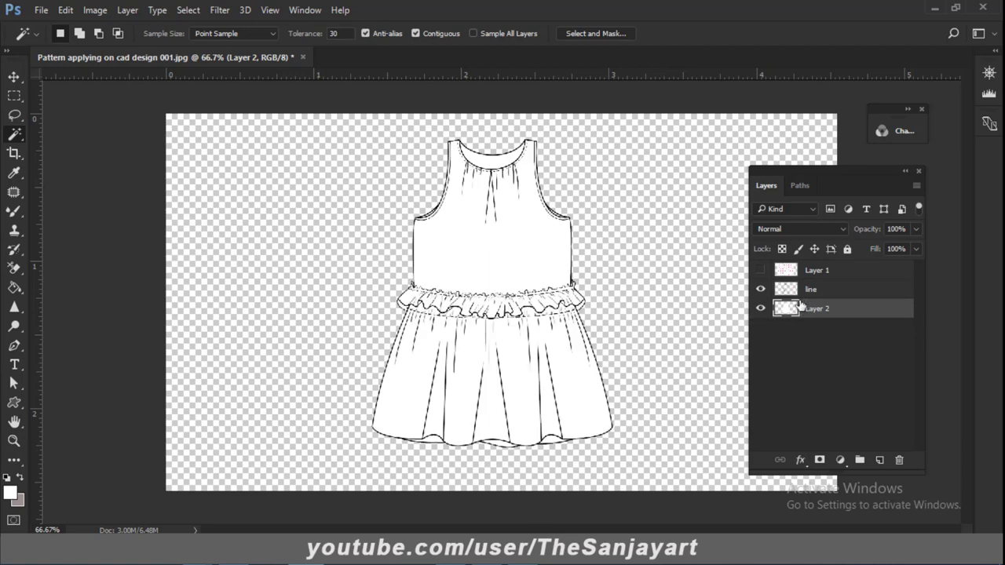
pyautogui.click(761, 289)
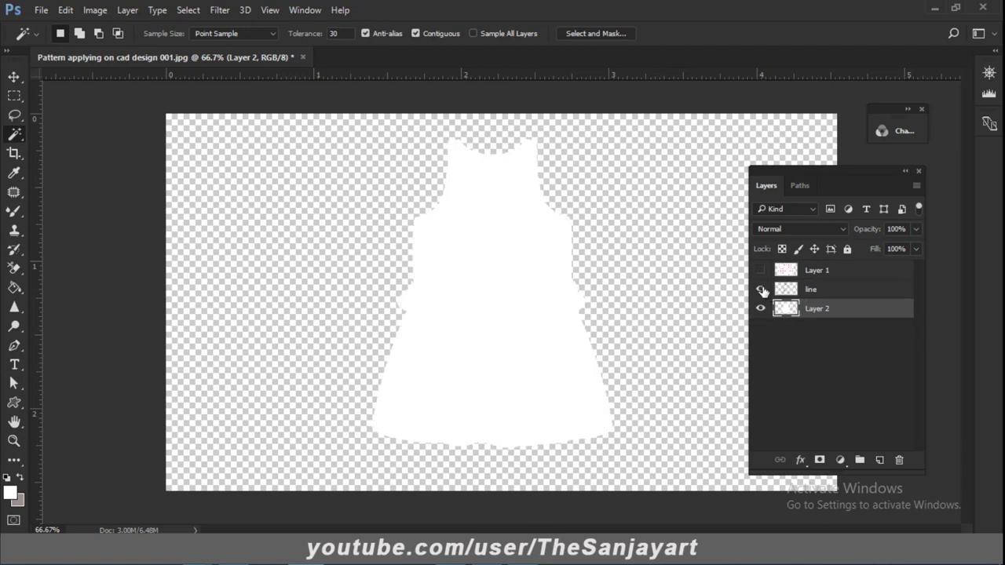
pyautogui.click(760, 289)
pyautogui.click(761, 308)
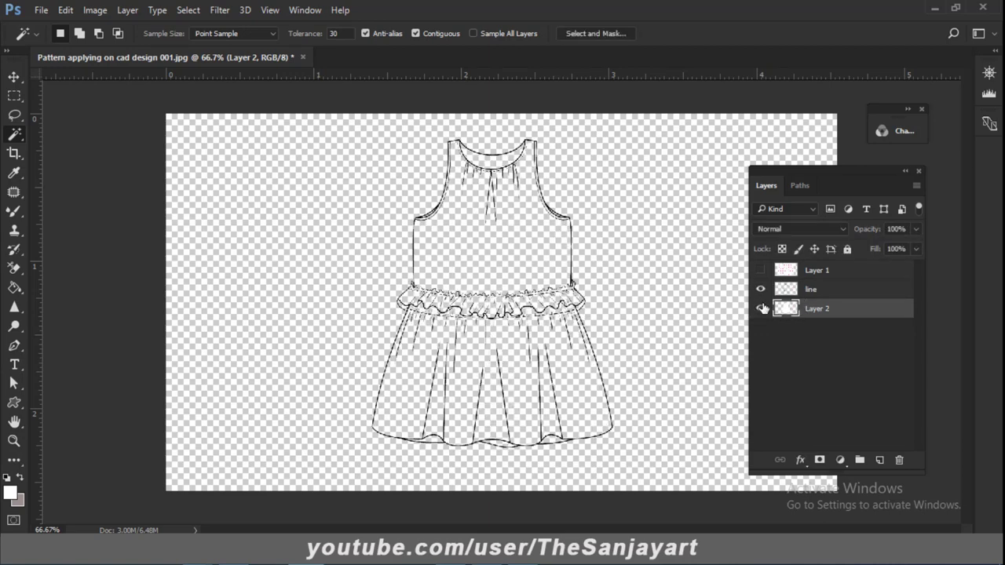
pyautogui.click(761, 308)
pyautogui.moveTo(810, 290); pyautogui.dragTo(805, 269)
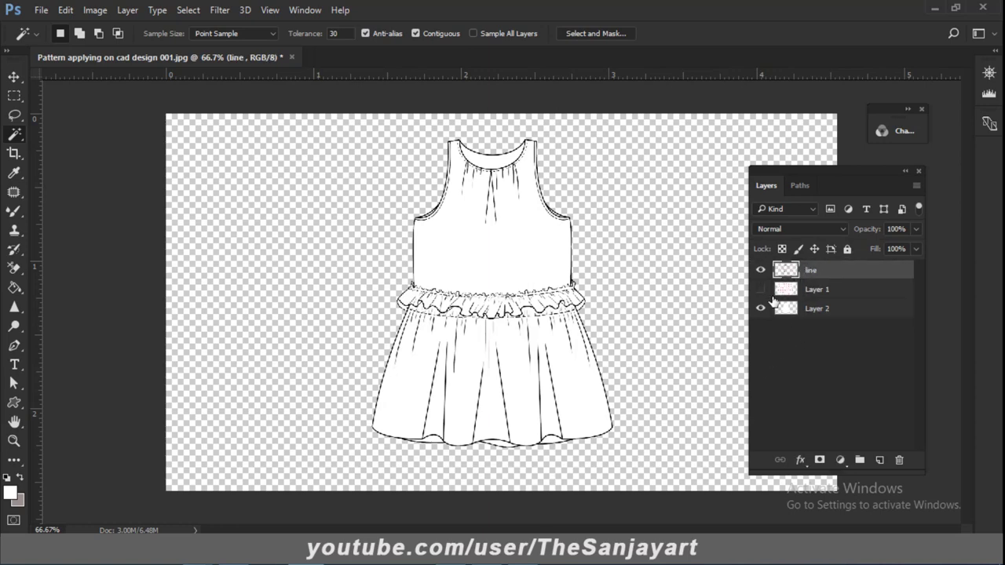
# Step: Show the fleur-de-lis pattern layer and set the view back to 66.7%
pyautogui.click(760, 290)
pyautogui.press('z')
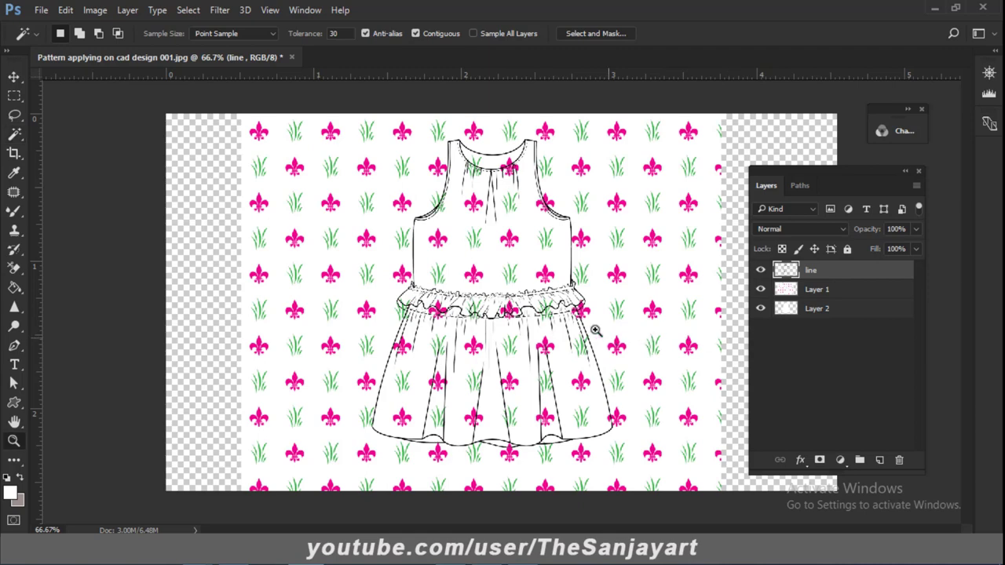
pyautogui.keyDown('alt'); pyautogui.click(511, 310); pyautogui.keyUp('alt')
pyautogui.click(459, 321)
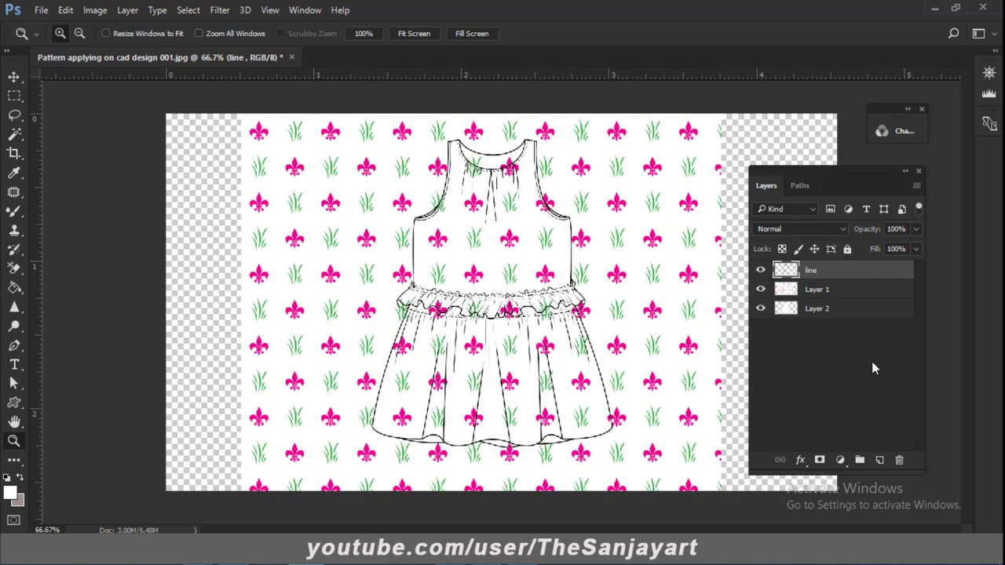
# Step: Scale the fleur-de-lis pattern layer down to about 80% and nudge it into place
pyautogui.click(827, 293)
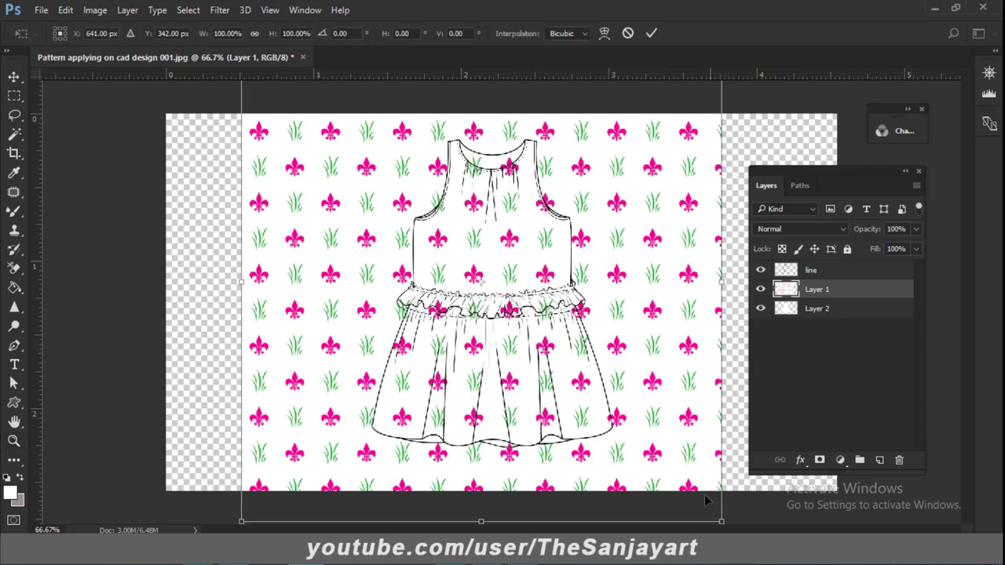
pyautogui.moveTo(717, 518); pyautogui.dragTo(675, 473)
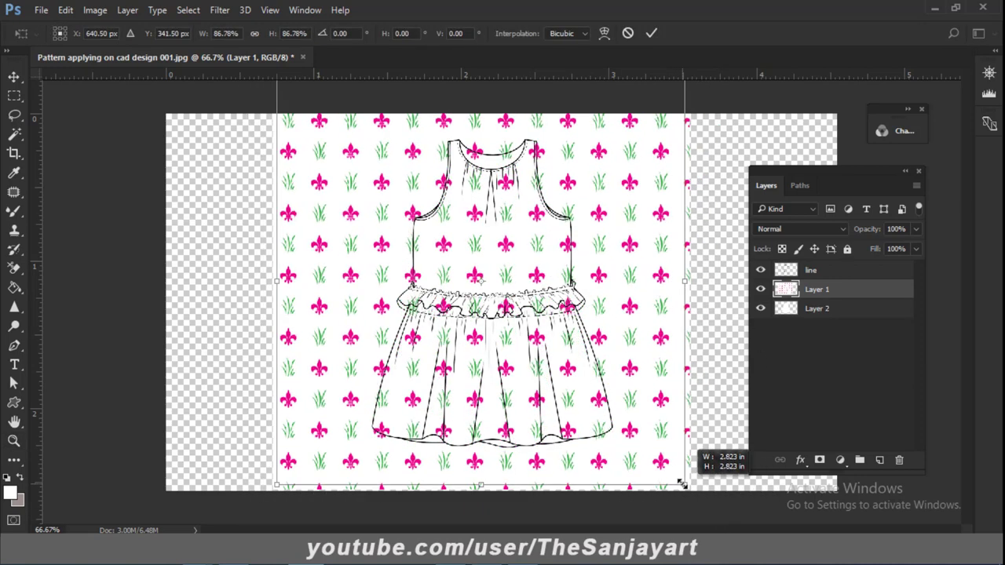
pyautogui.moveTo(664, 414); pyautogui.dragTo(666, 423)
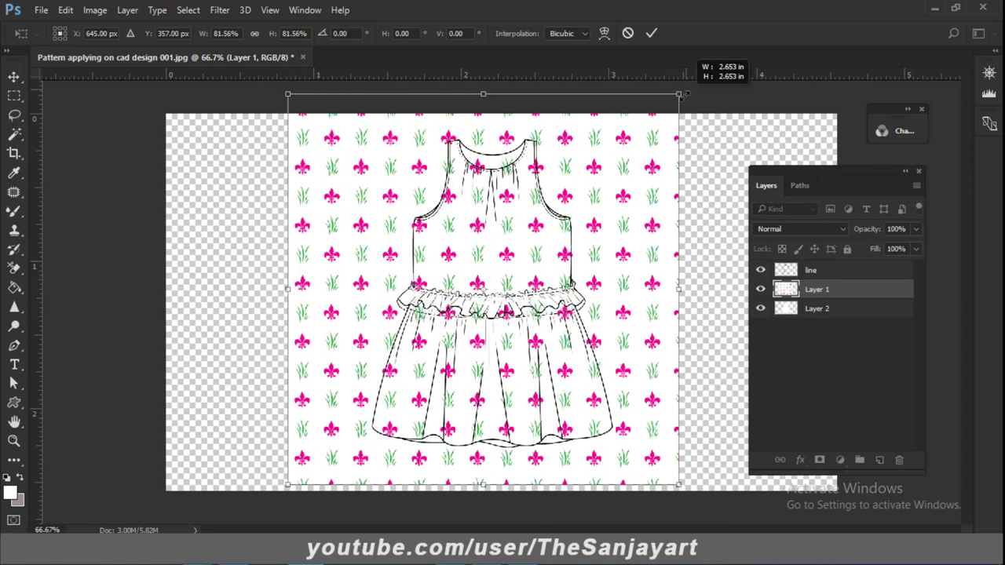
pyautogui.moveTo(685, 92); pyautogui.dragTo(671, 104)
pyautogui.press('Return')
# Step: Look through the Image menu without choosing anything, then start a new transform on the pattern
pyautogui.press('z')
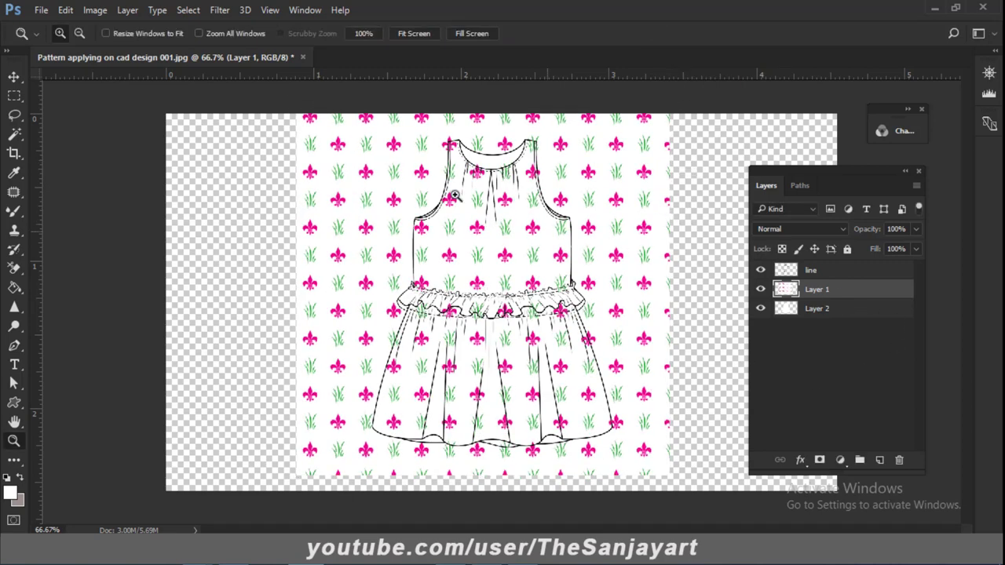
pyautogui.click(95, 10)
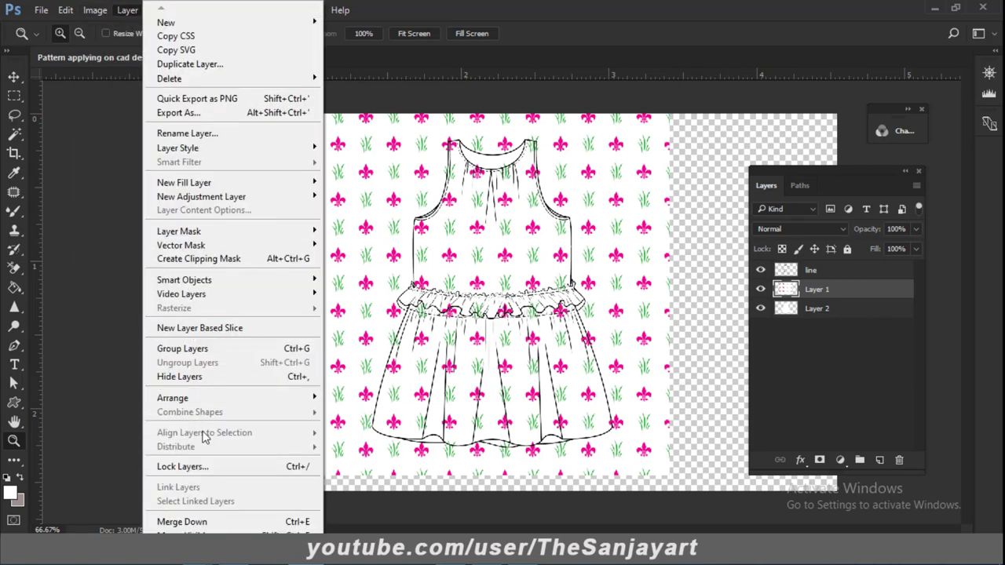
pyautogui.click(88, 311)
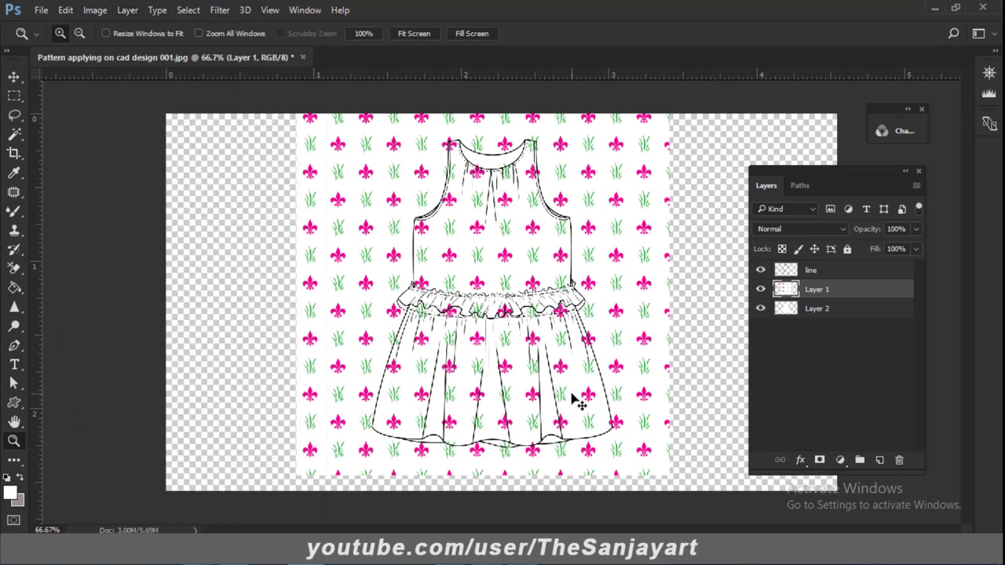
pyautogui.hotkey('ctrl', 't')
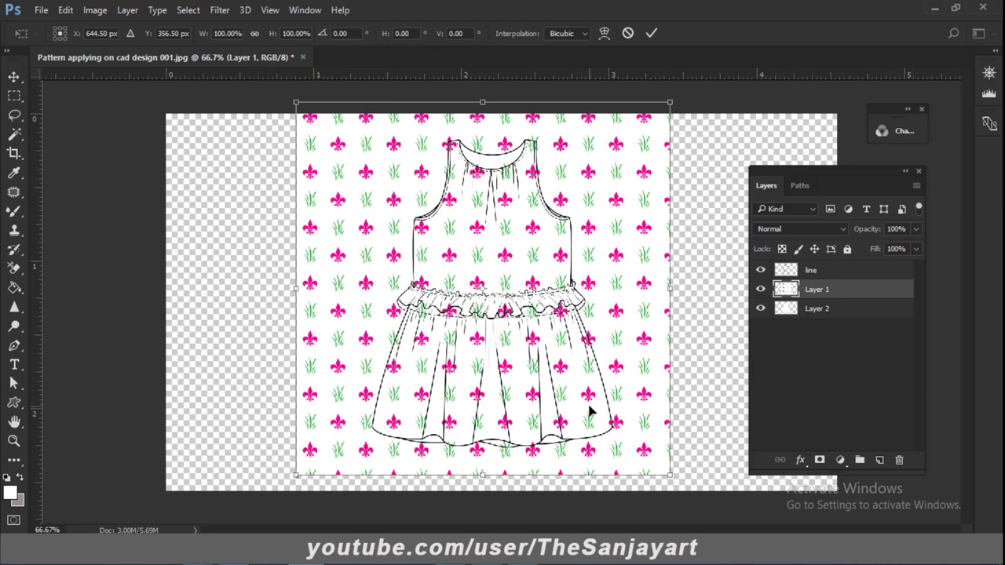
# Step: Warp the pattern: pull the top corners toward the bodice, flare the lower corners outward, commit
pyautogui.click(603, 34)
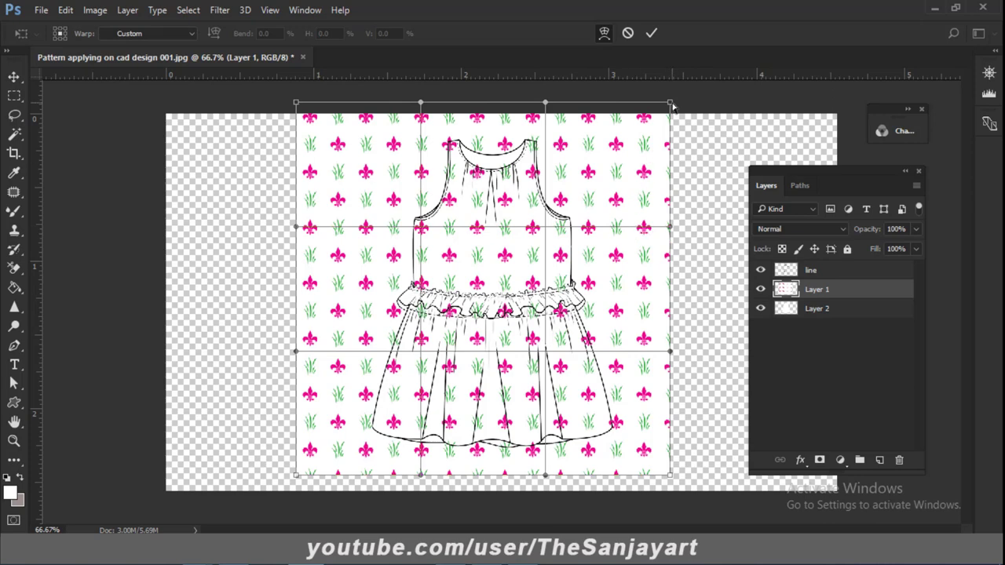
pyautogui.moveTo(668, 103); pyautogui.dragTo(648, 314)
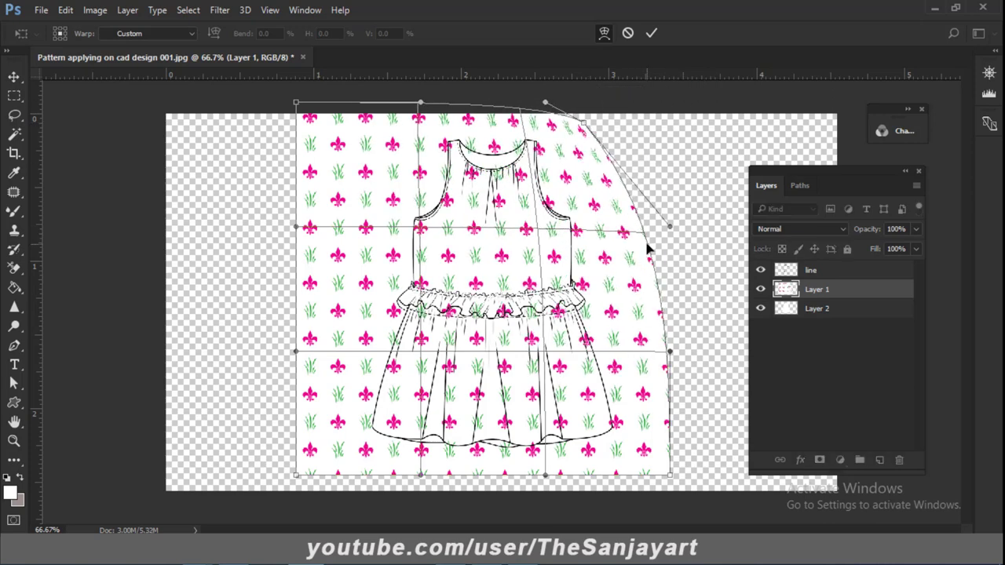
pyautogui.moveTo(648, 248); pyautogui.dragTo(634, 246)
pyautogui.moveTo(298, 227); pyautogui.dragTo(374, 227)
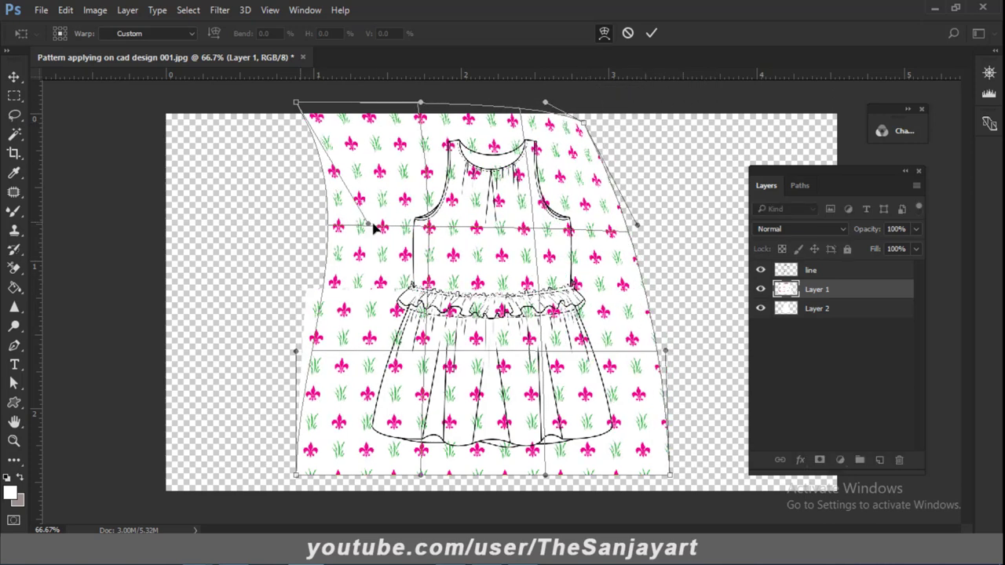
pyautogui.moveTo(297, 104); pyautogui.dragTo(406, 122)
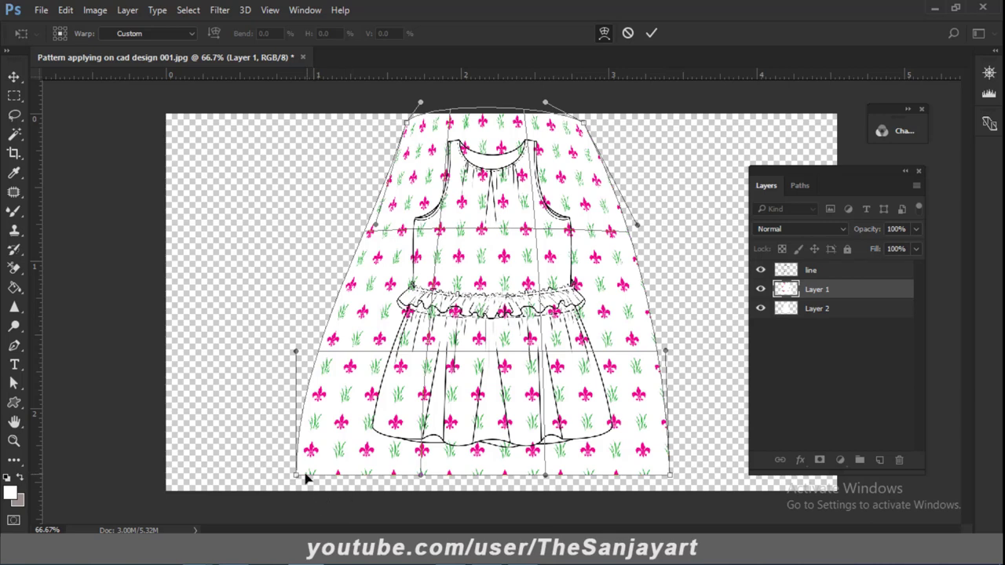
pyautogui.moveTo(278, 477); pyautogui.dragTo(255, 474)
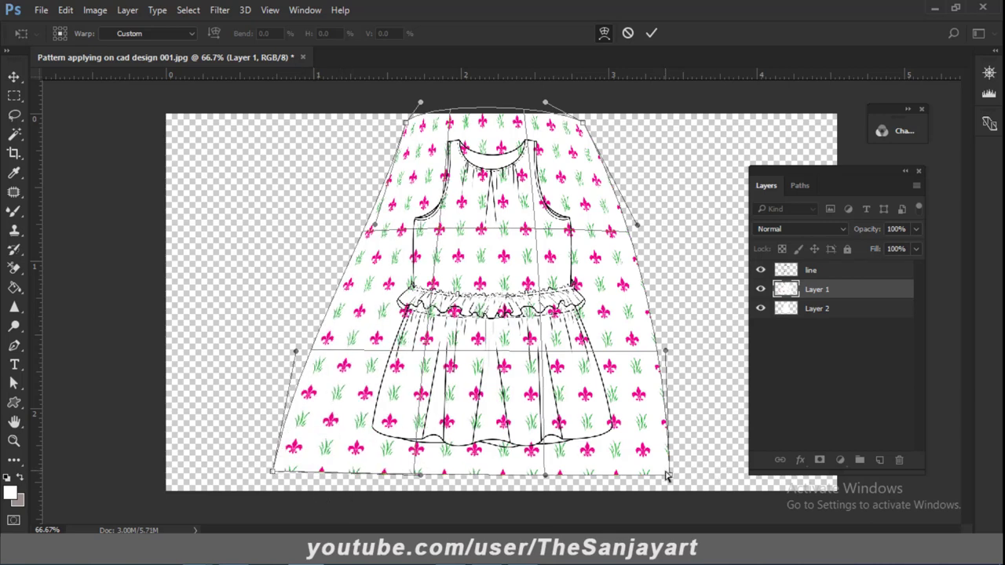
pyautogui.moveTo(668, 477); pyautogui.dragTo(715, 463)
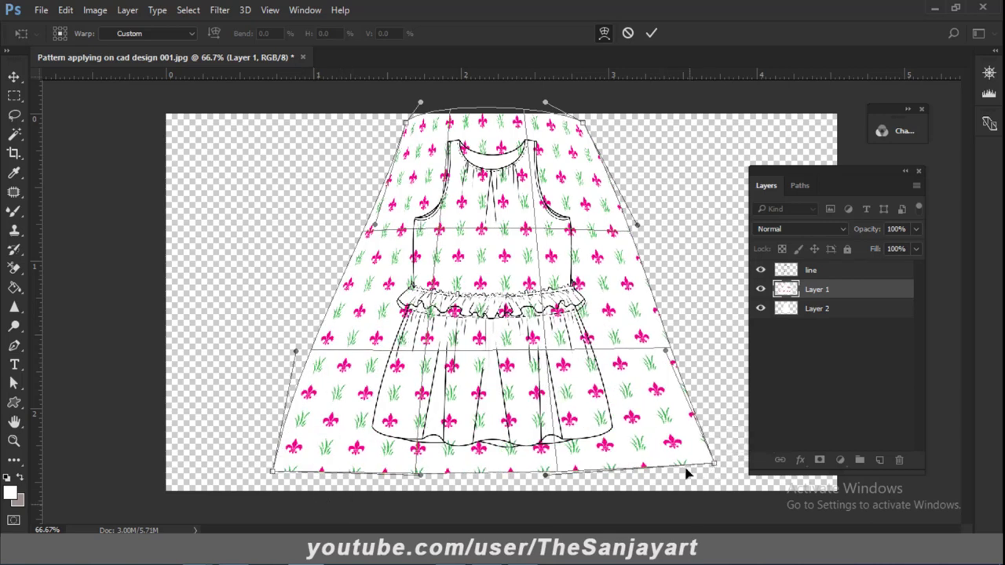
pyautogui.moveTo(649, 290); pyautogui.dragTo(562, 298)
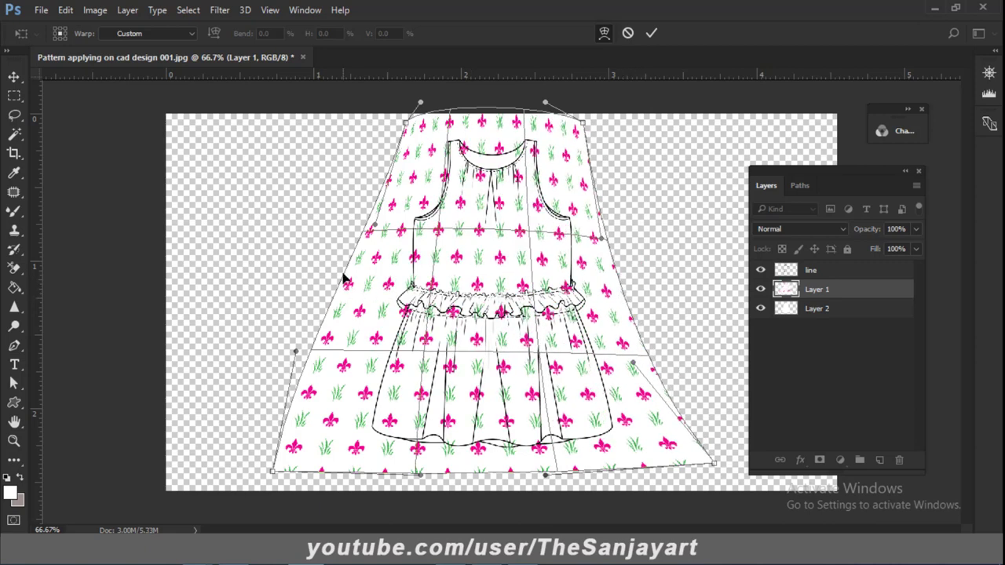
pyautogui.moveTo(374, 228); pyautogui.dragTo(446, 250)
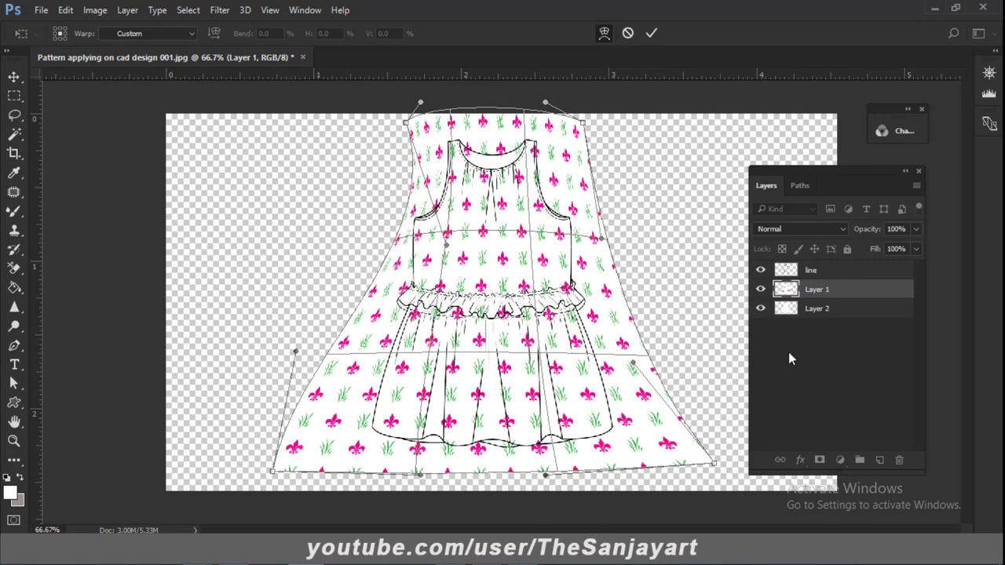
pyautogui.click(651, 34)
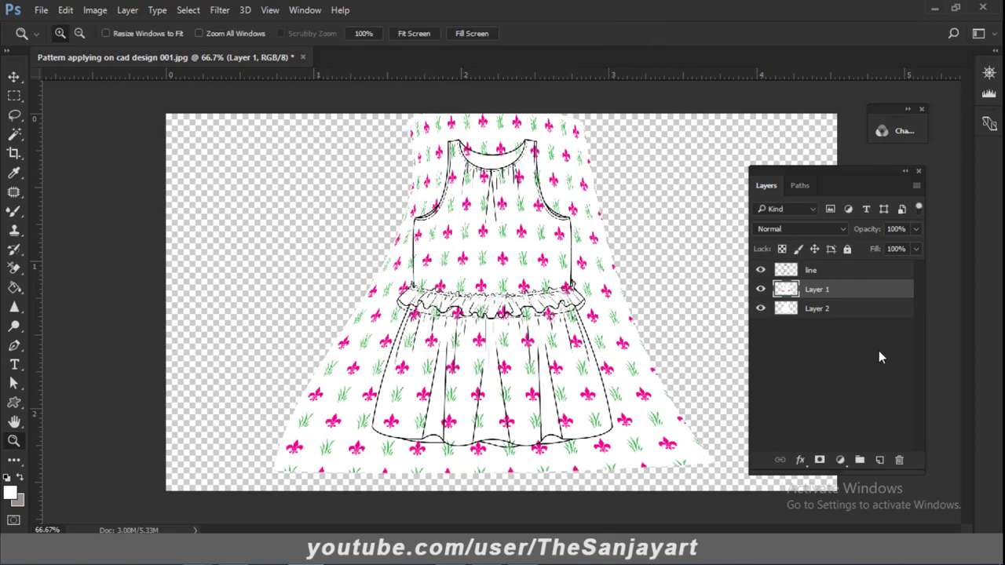
# Step: Clip the fleur-de-lis pattern layer to the dress shape with Create Clipping Mask
pyautogui.rightClick(848, 293)
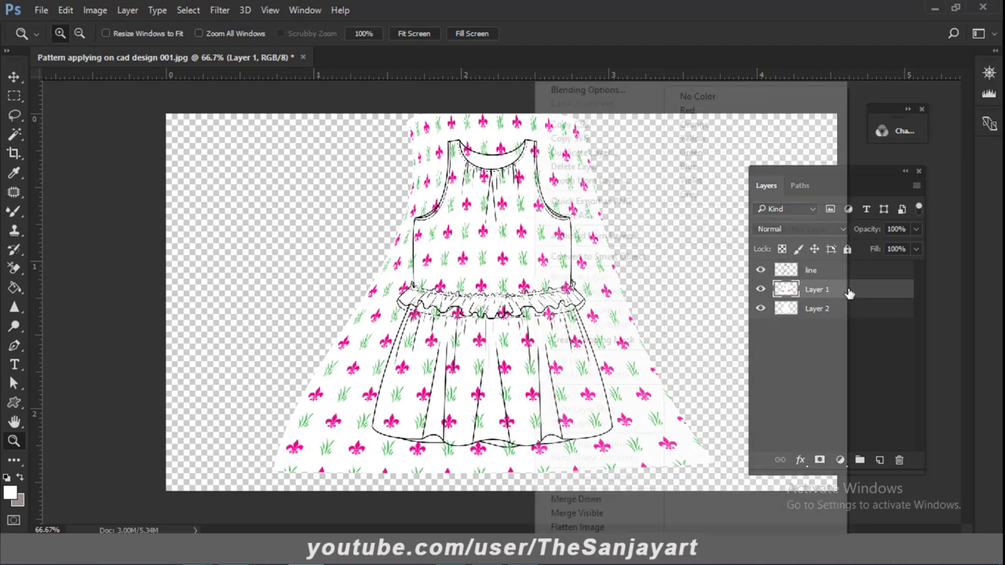
pyautogui.click(625, 340)
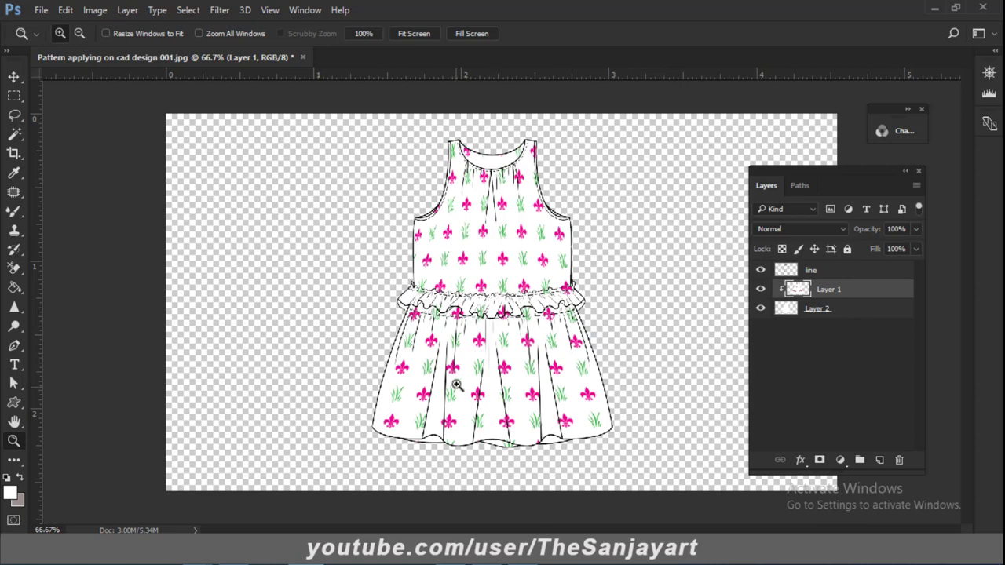
pyautogui.click(462, 289)
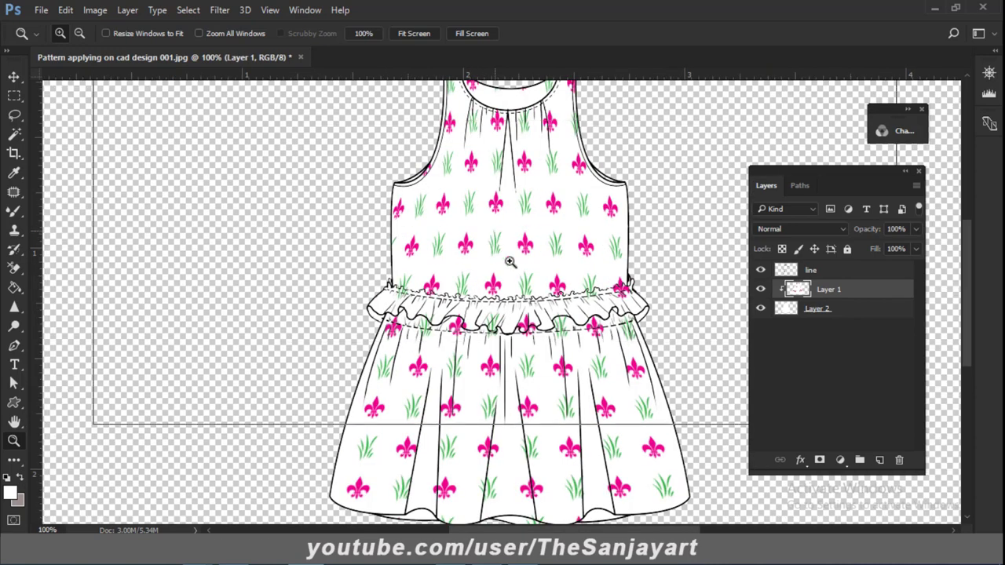
pyautogui.click(506, 263)
pyautogui.rightClick(451, 290)
pyautogui.click(553, 293)
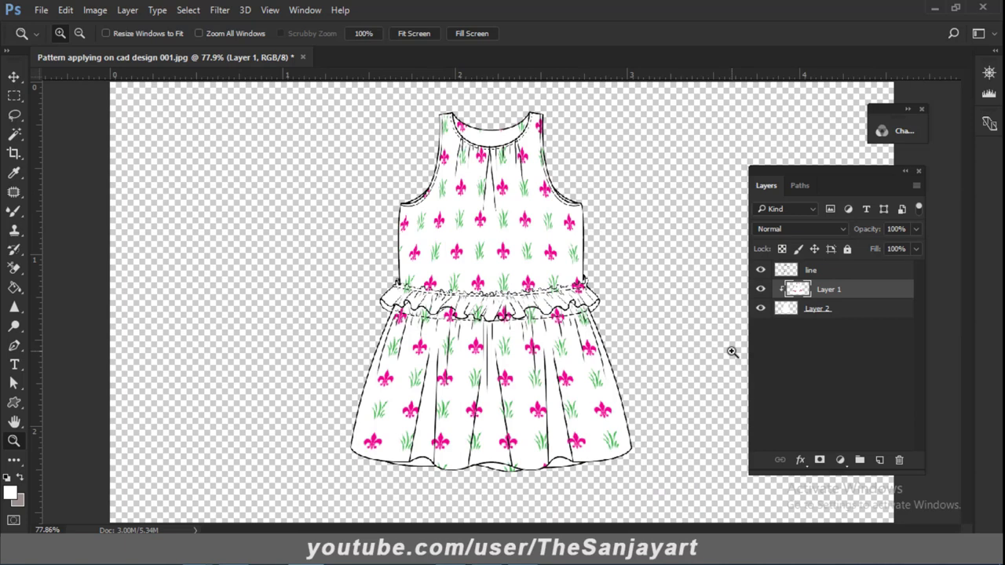
# Step: Fill the new bottom layer with light grey using the Paint Bucket
pyautogui.click(525, 375)
pyautogui.rightClick(422, 352)
pyautogui.click(488, 361)
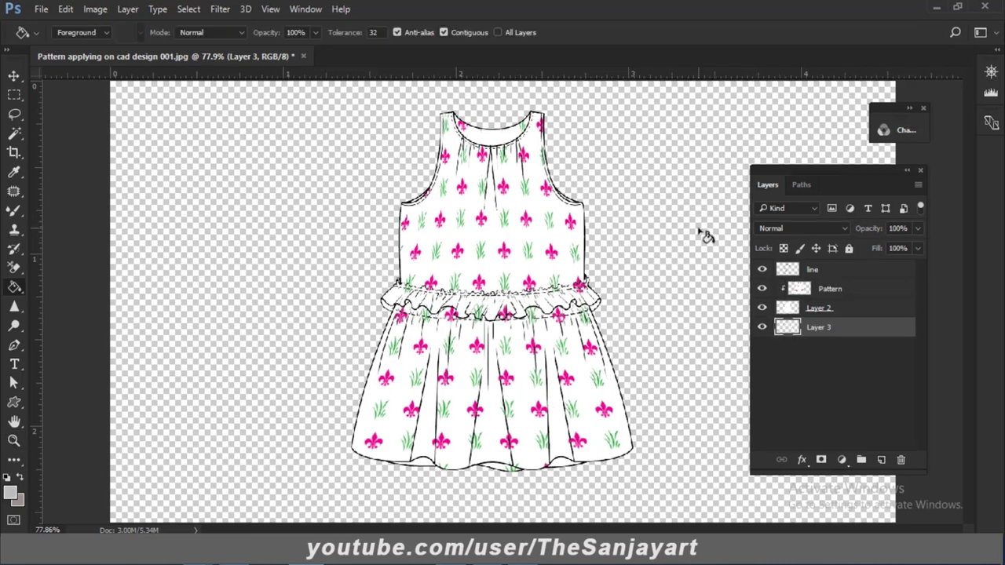
pyautogui.click(702, 233)
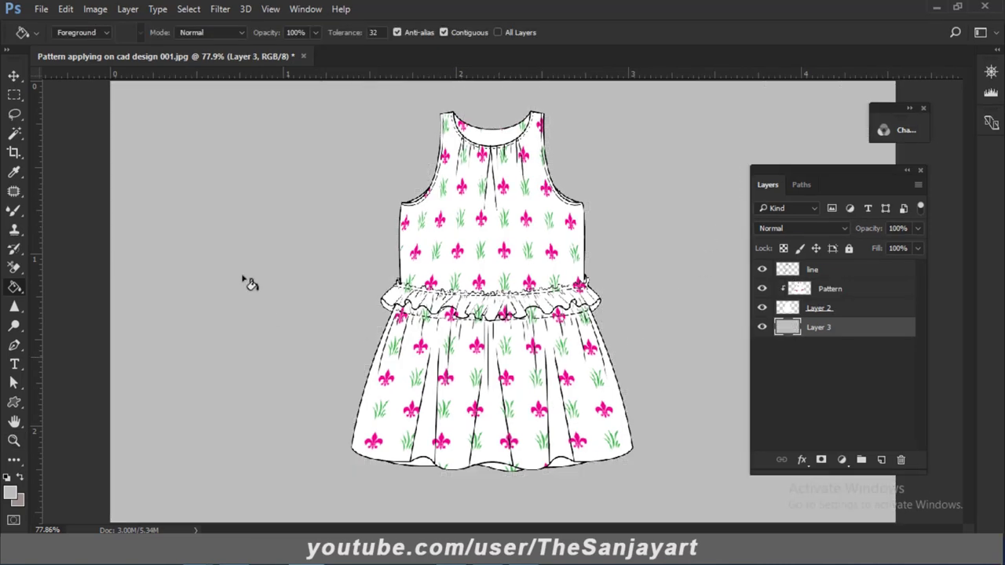
# Step: Make the 'line' layer active and create empty Layer 4 directly beneath it
pyautogui.press('z')
pyautogui.keyDown('alt'); pyautogui.click(590, 339); pyautogui.keyUp('alt')
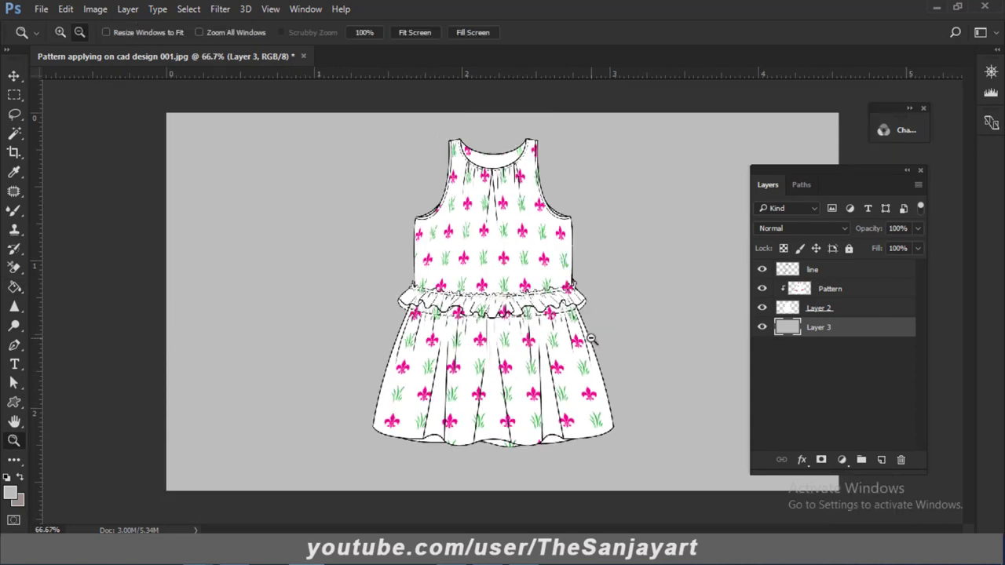
pyautogui.keyDown('alt'); pyautogui.click(590, 339); pyautogui.keyUp('alt')
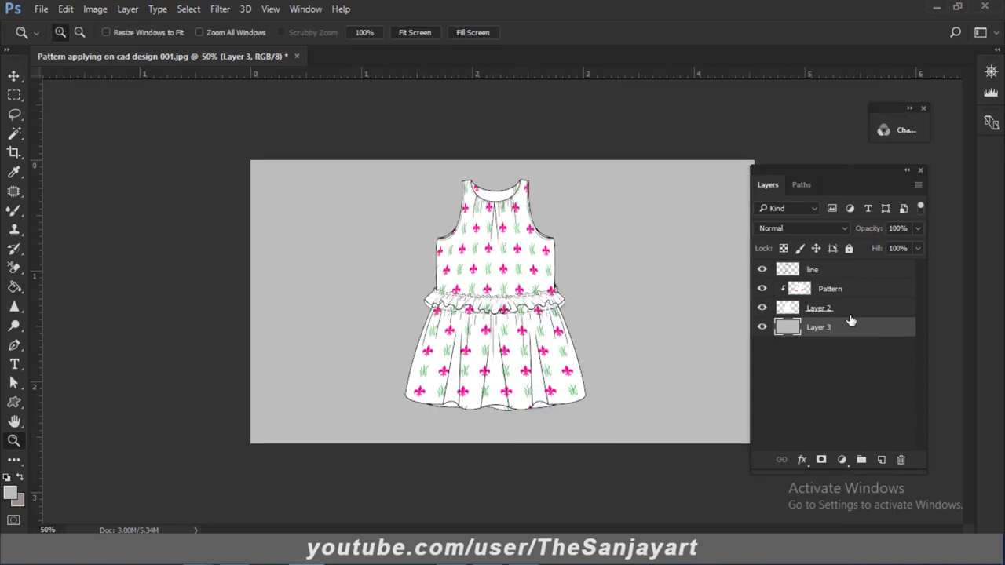
pyautogui.click(479, 305)
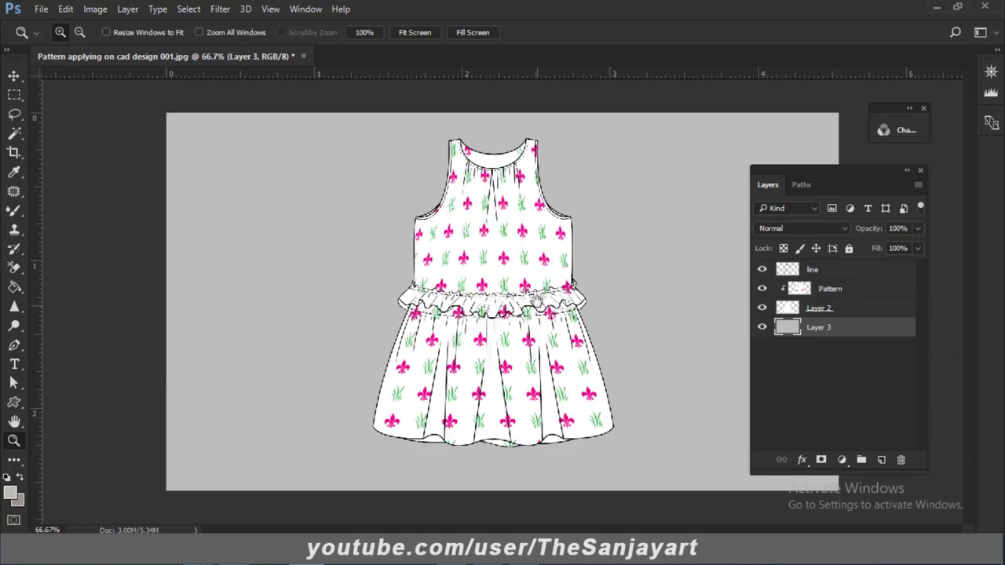
pyautogui.click(518, 262)
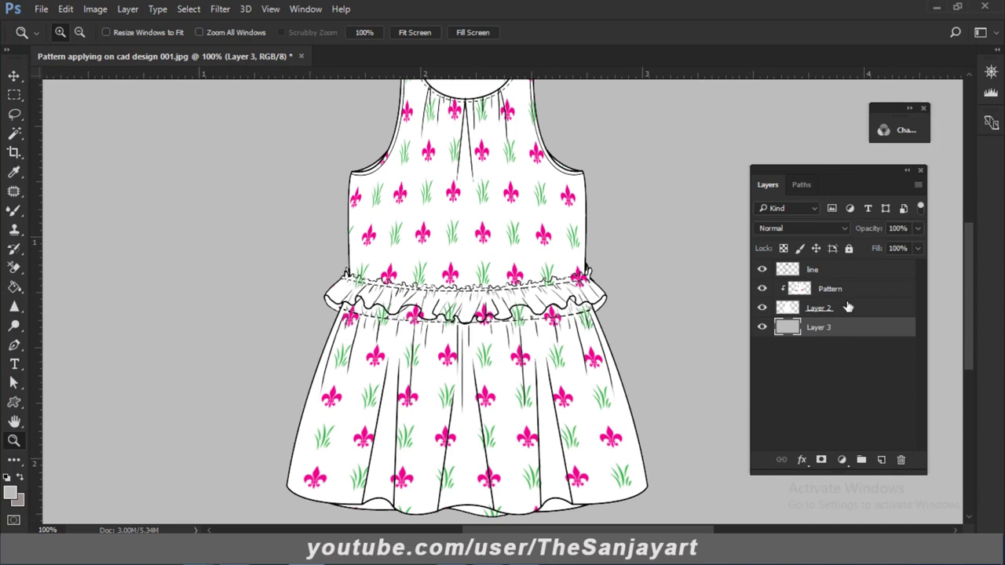
pyautogui.click(822, 277)
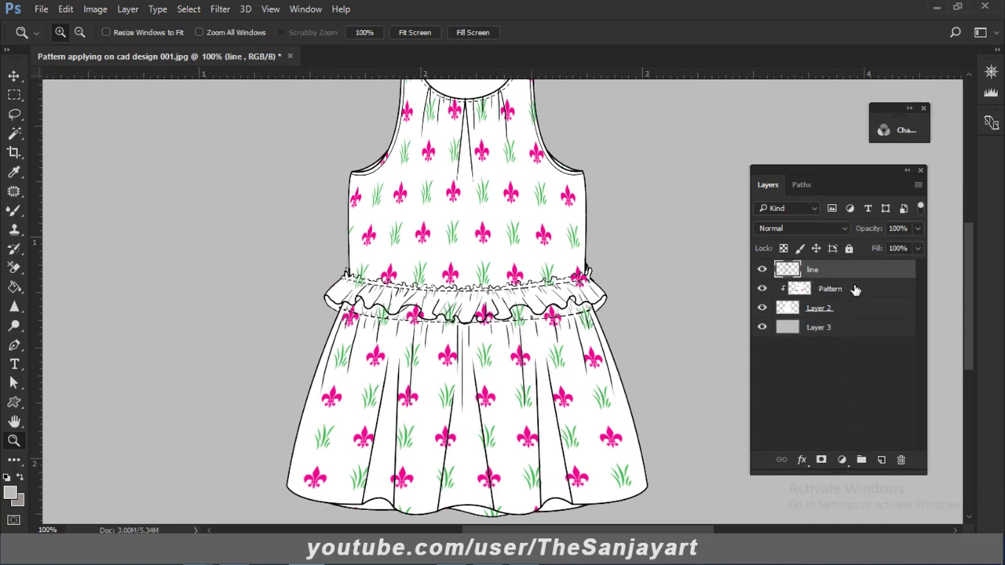
pyautogui.keyDown('ctrl'); pyautogui.click(880, 462); pyautogui.keyUp('ctrl')
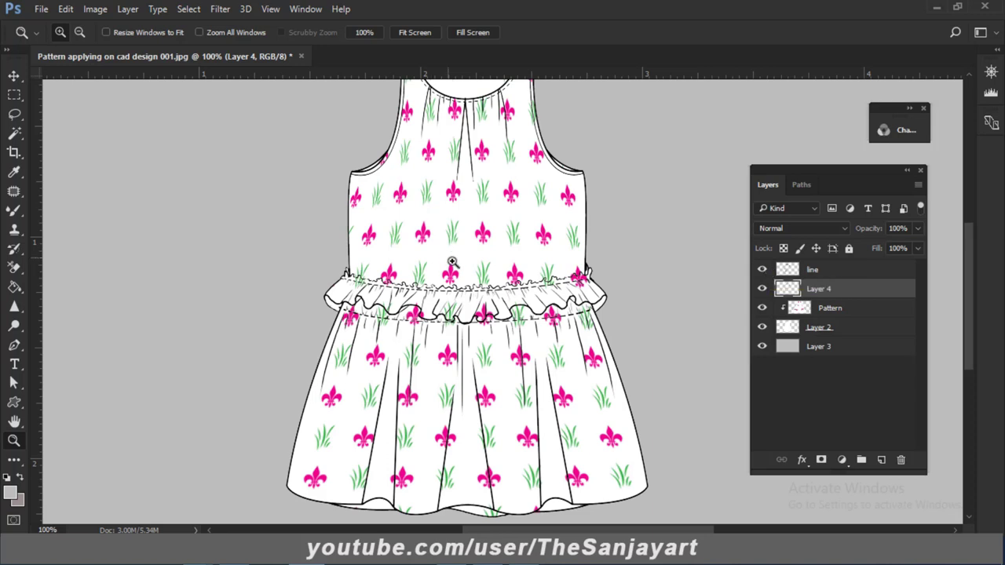
# Step: Set up the Mixer Brush at size 20 with dark grey #323232 as foreground
pyautogui.press('b')
pyautogui.press('[')
pyautogui.press('[')
pyautogui.press('[')
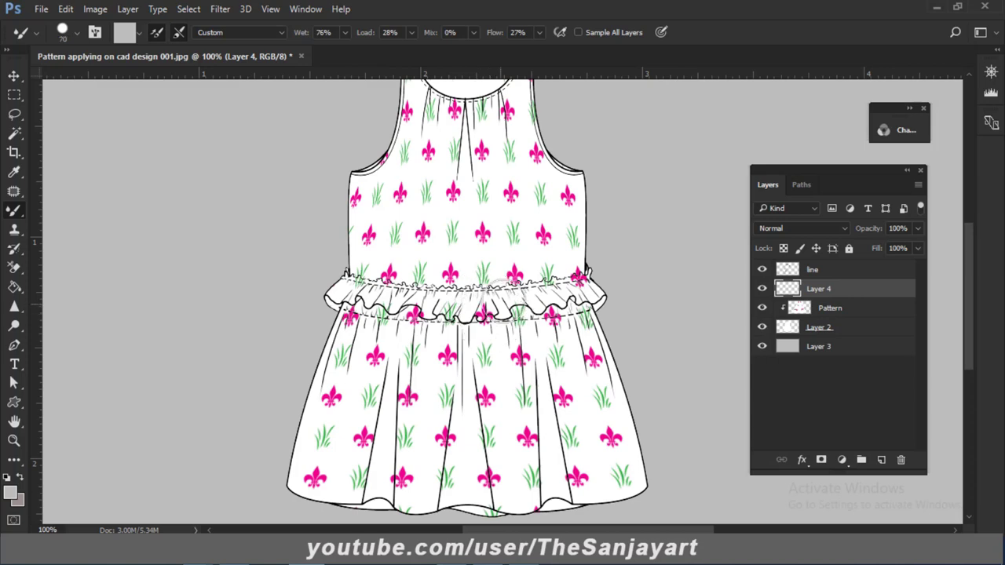
pyautogui.press('[')
pyautogui.press('[')
pyautogui.press('[')
pyautogui.click(9, 493)
pyautogui.click(3, 334)
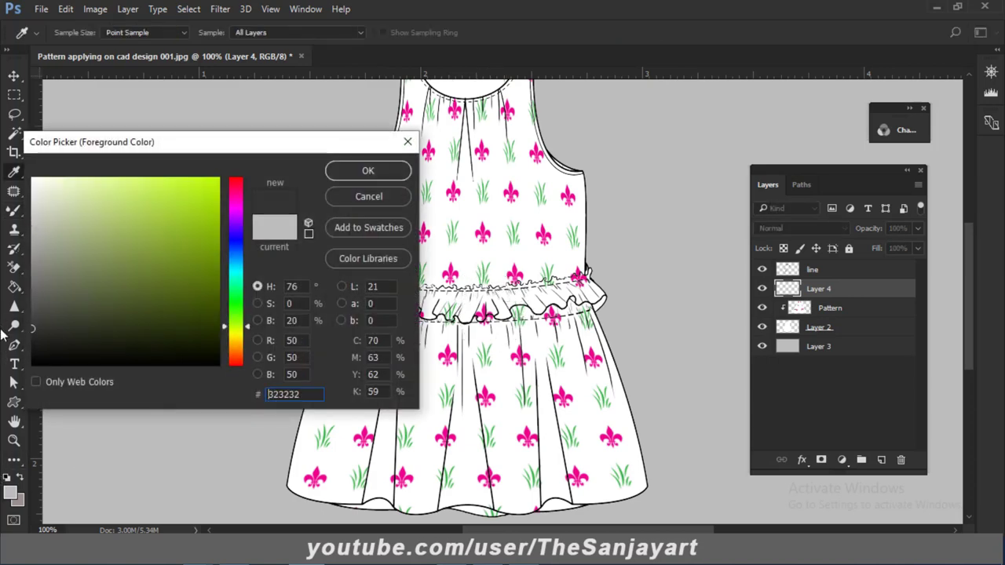
pyautogui.click(367, 171)
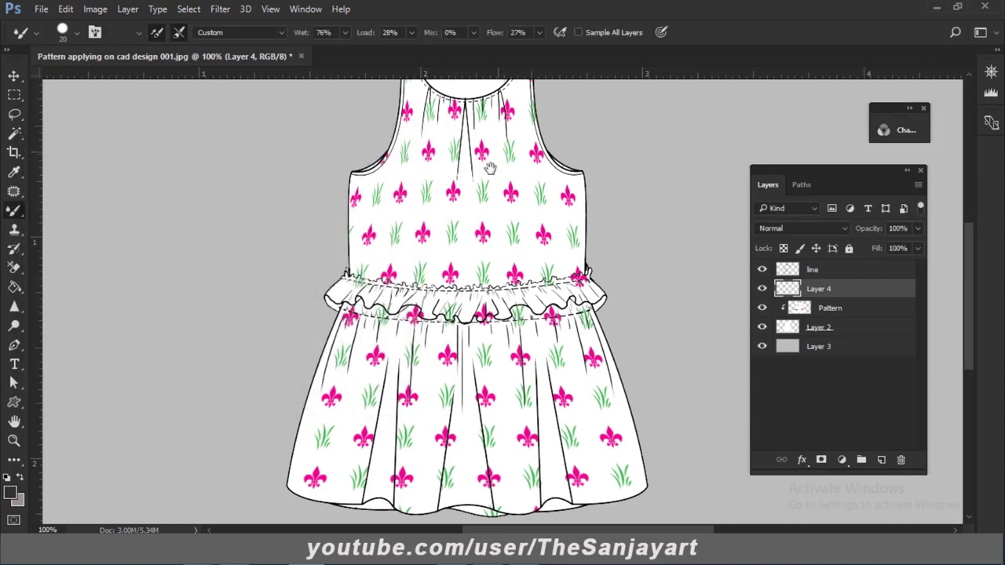
# Step: Shade down the neckline placket with straight grey strokes at brush size 10
pyautogui.moveTo(489, 167); pyautogui.dragTo(480, 183)
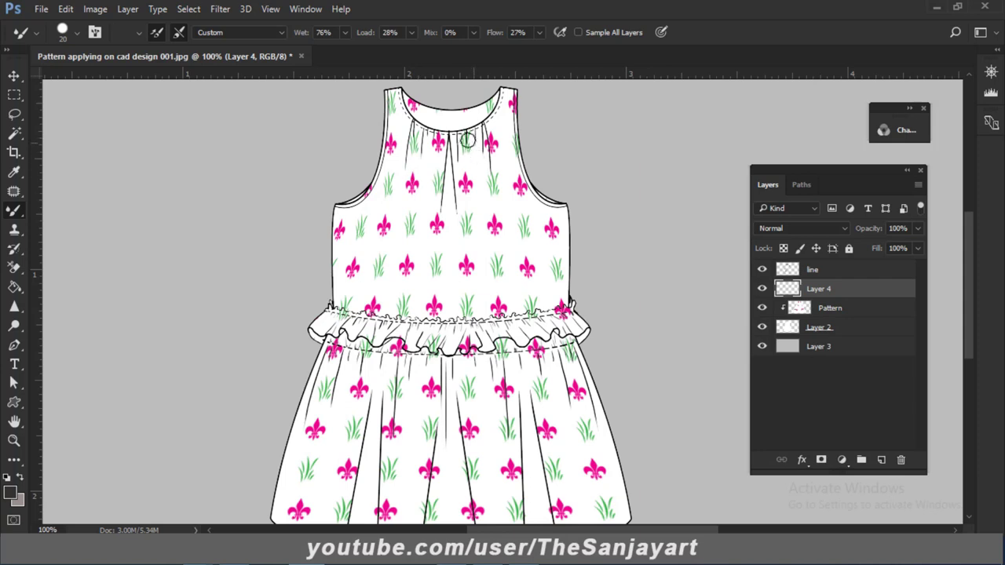
pyautogui.press('[')
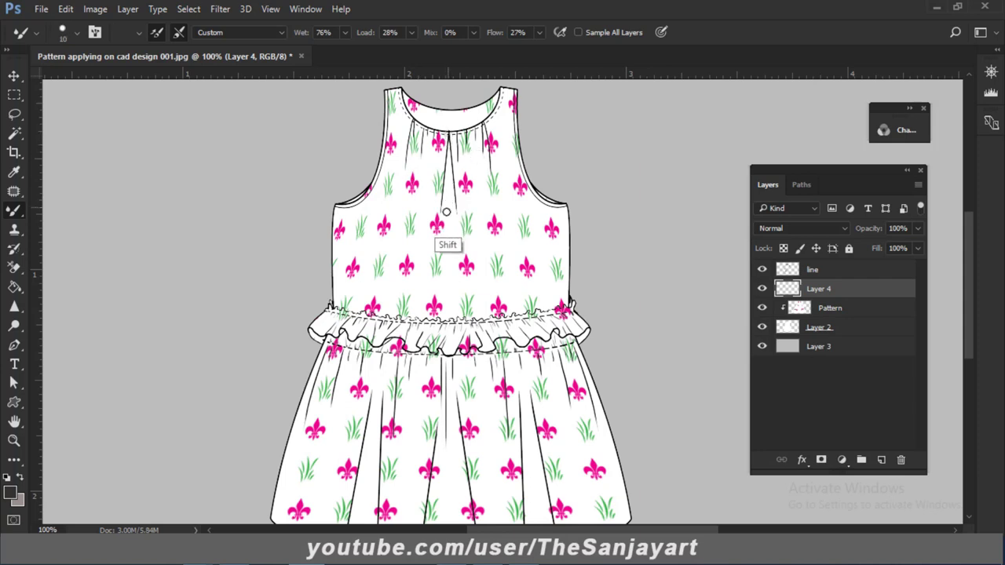
pyautogui.moveTo(447, 153); pyautogui.dragTo(446, 218)
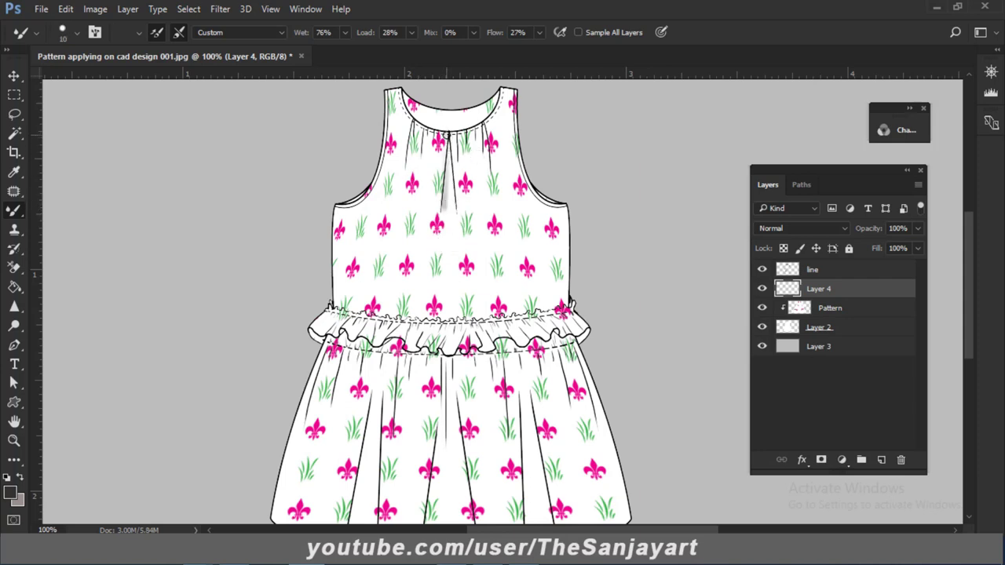
pyautogui.press('shift')
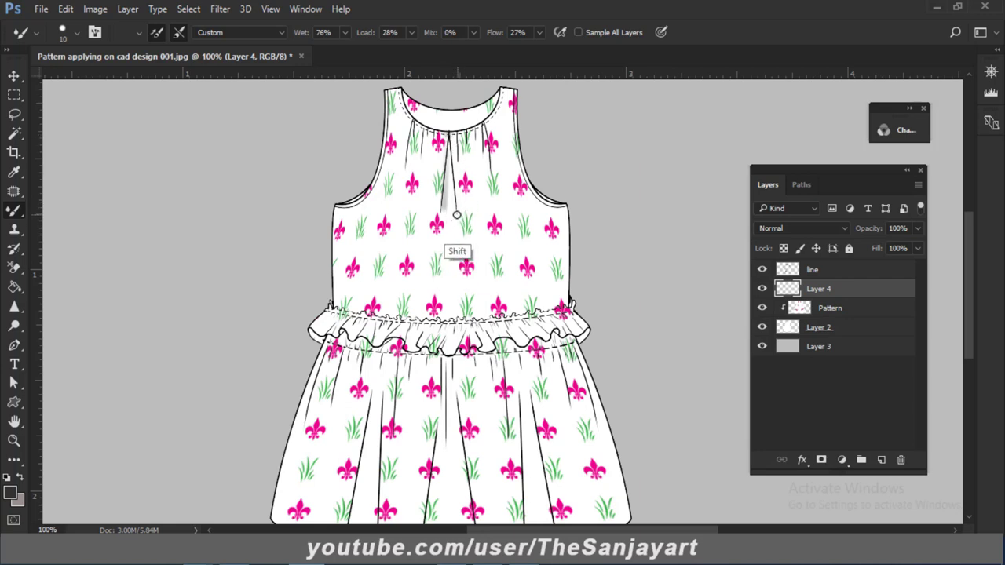
pyautogui.keyDown('shift'); pyautogui.click(453, 214); pyautogui.keyUp('shift')
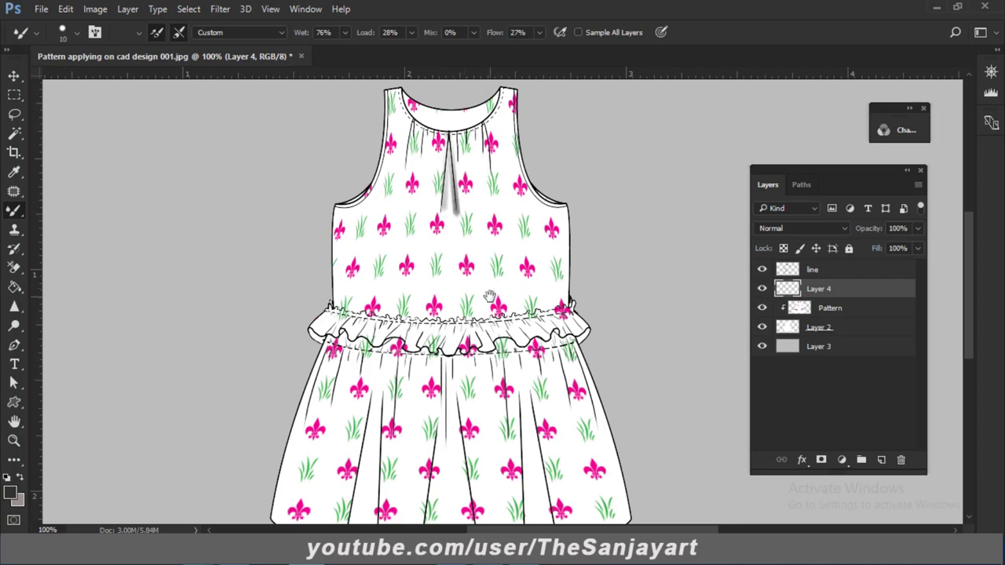
# Step: Add grey shadow strokes along the skirt's centre, right and left folds
pyautogui.scroll(-5, 499, 306)
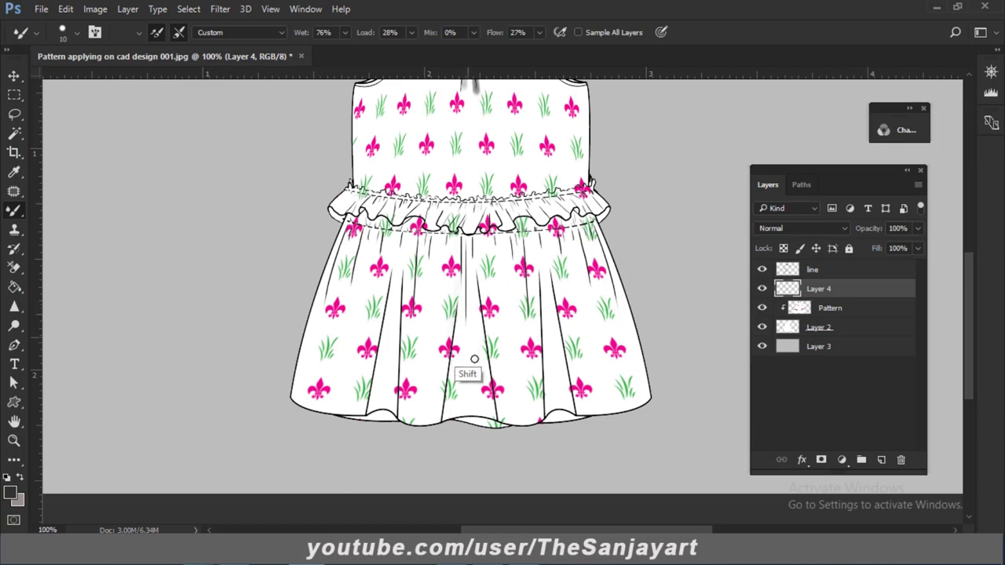
pyautogui.keyDown('shift'); pyautogui.click(439, 419); pyautogui.keyUp('shift')
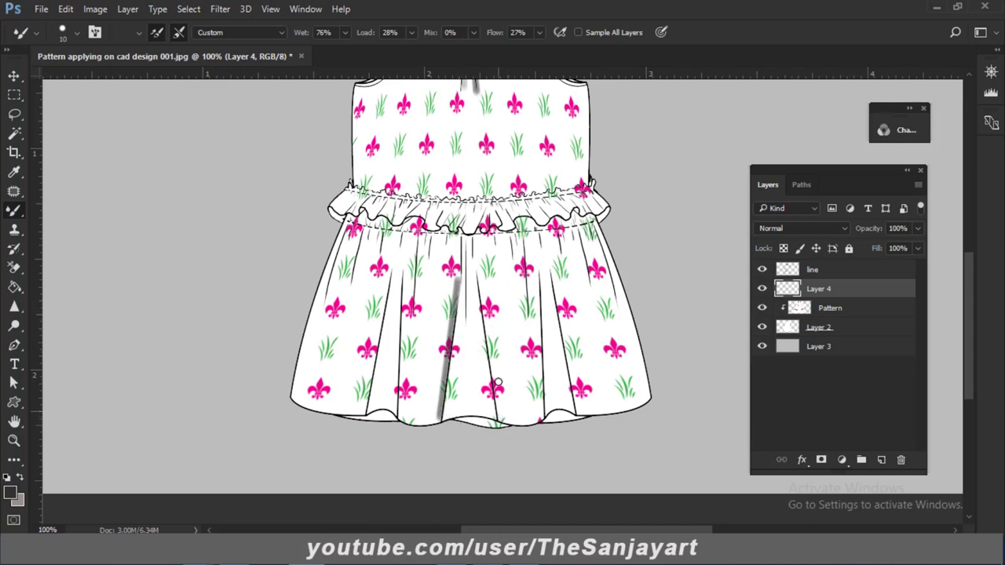
pyautogui.keyDown('shift'); pyautogui.click(477, 271); pyautogui.keyUp('shift')
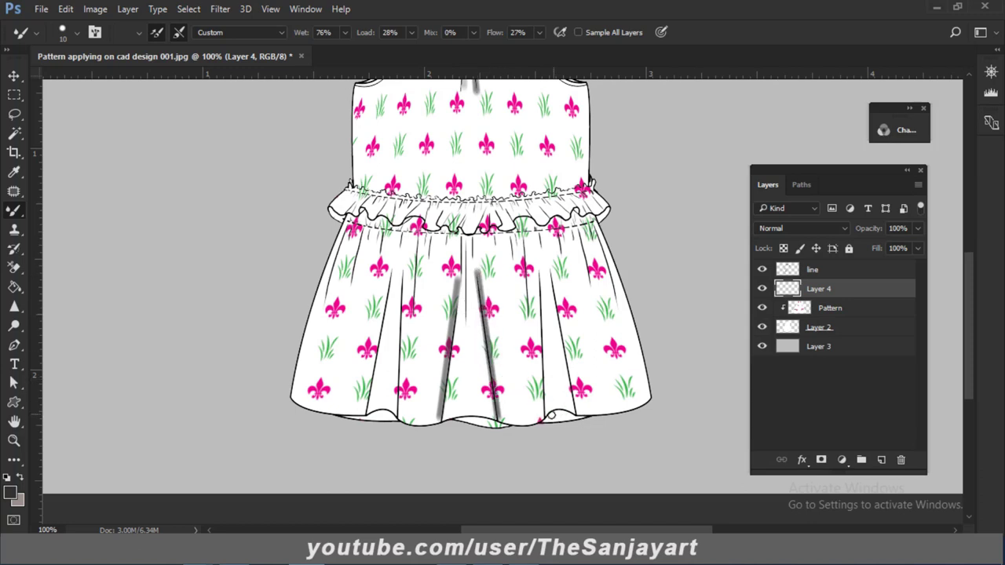
pyautogui.moveTo(539, 267); pyautogui.dragTo(544, 318)
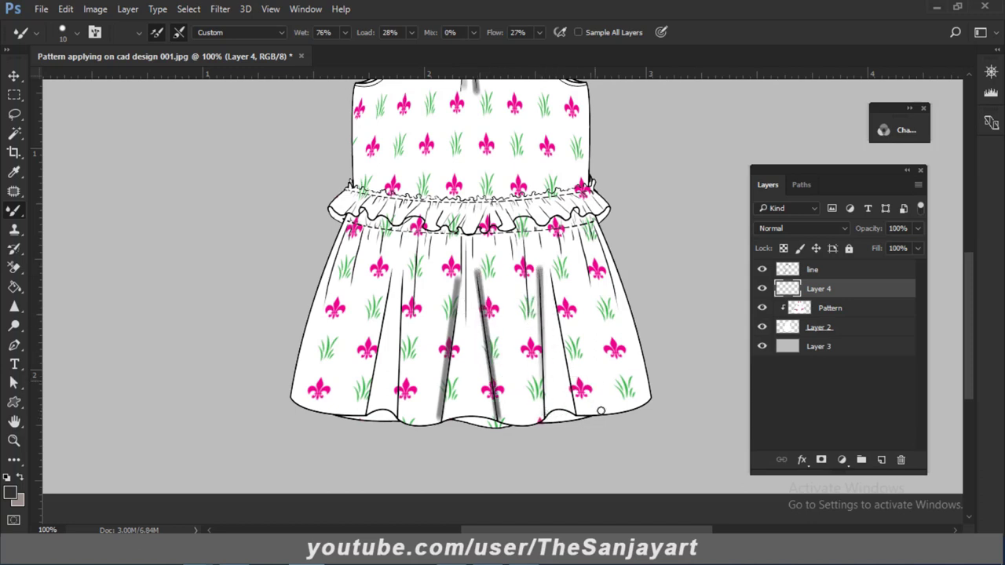
pyautogui.keyDown('shift'); pyautogui.click(550, 261); pyautogui.keyUp('shift')
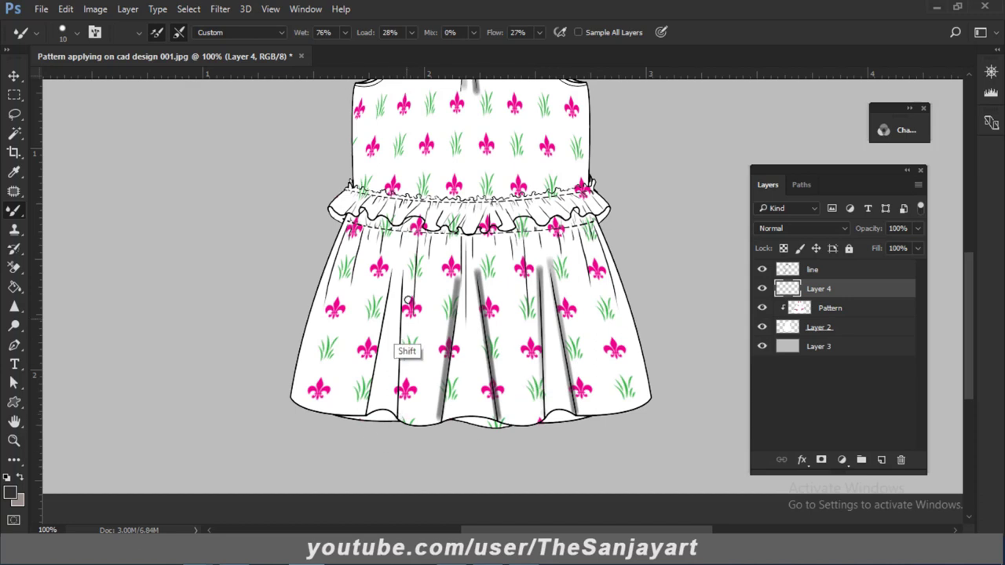
pyautogui.keyDown('shift'); pyautogui.click(402, 253); pyautogui.keyUp('shift')
# Step: Add more straight grey shadows on left and right skirt folds, dismissing the accessibility prompt
pyautogui.press('shift')
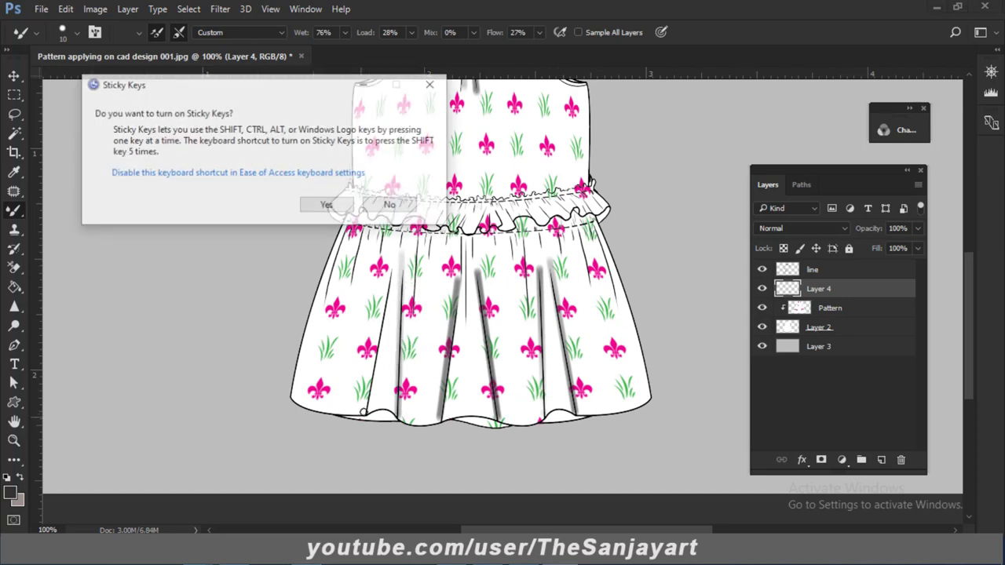
pyautogui.click(390, 205)
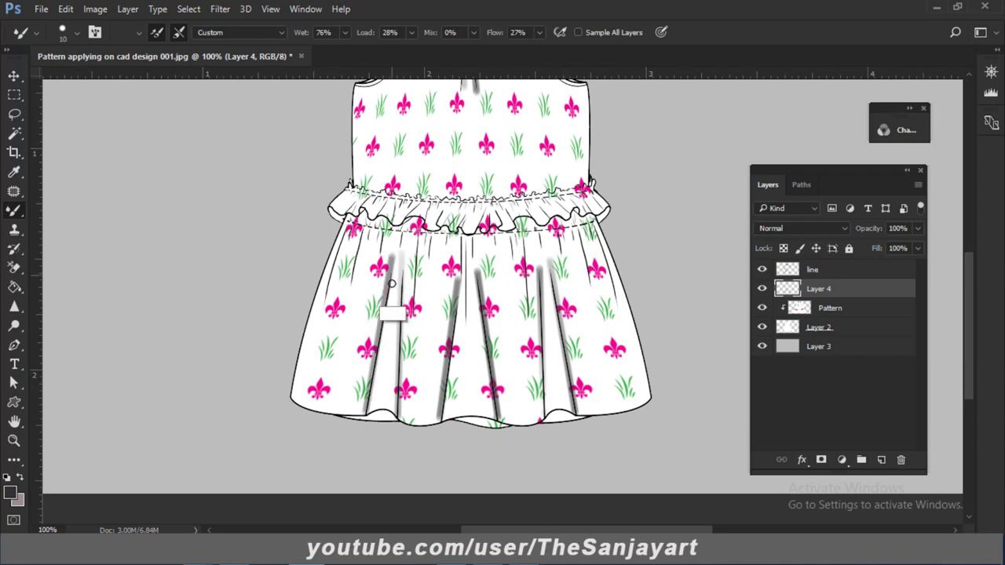
pyautogui.keyDown('shift'); pyautogui.click(390, 256); pyautogui.keyUp('shift')
pyautogui.moveTo(587, 259); pyautogui.dragTo(593, 297)
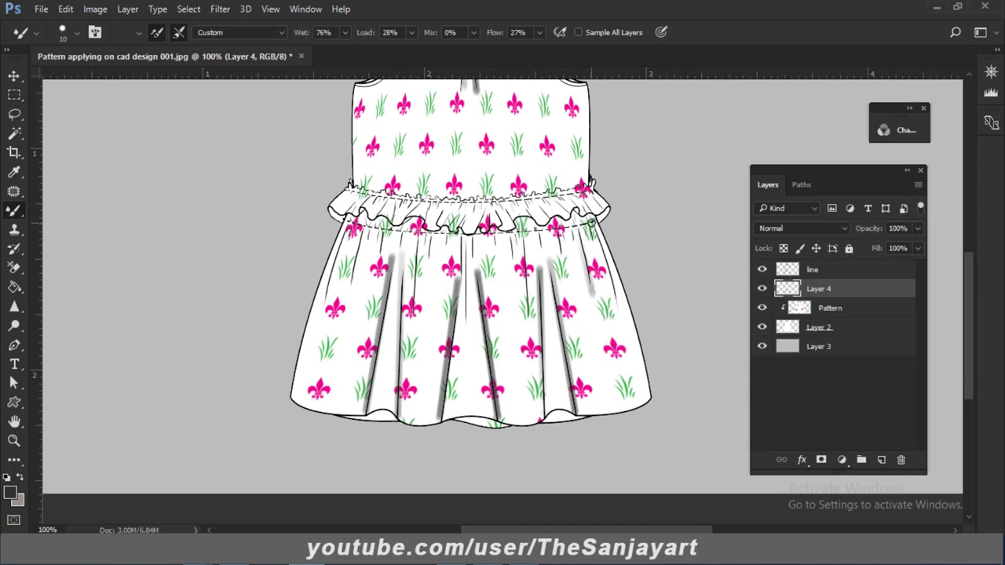
pyautogui.keyDown('shift'); pyautogui.click(618, 308); pyautogui.keyUp('shift')
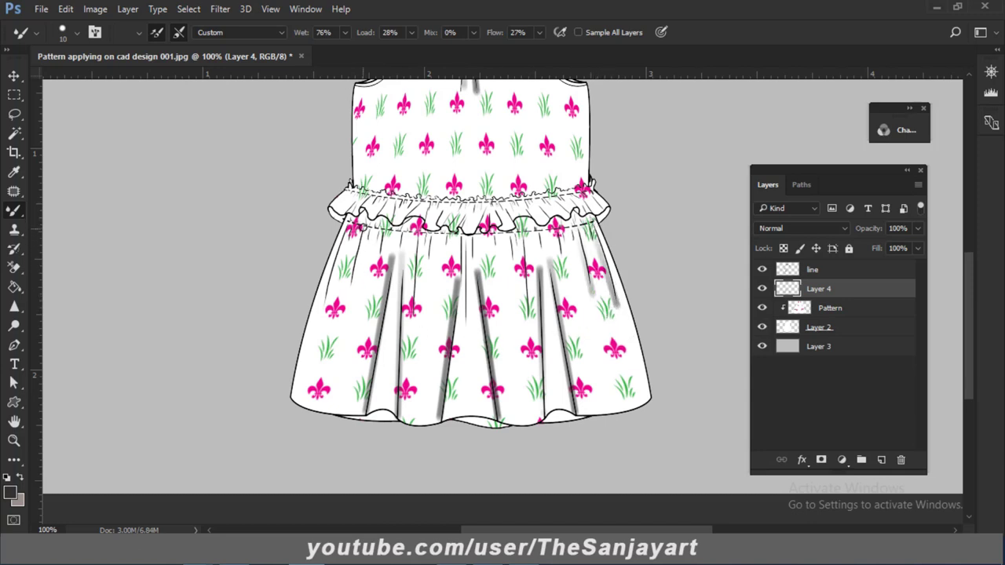
pyautogui.moveTo(355, 237); pyautogui.dragTo(348, 302)
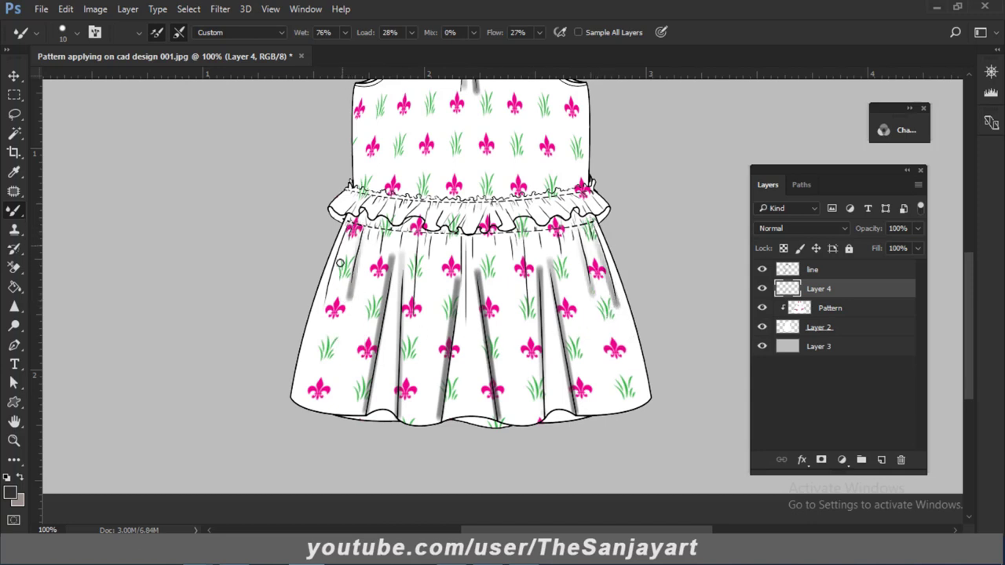
pyautogui.press('shift')
pyautogui.press('shift')
pyautogui.press('shift')
pyautogui.click(390, 204)
# Step: Add faint grey shadows beside two bodice pleats with a slightly smaller brush
pyautogui.moveTo(488, 163); pyautogui.dragTo(498, 332)
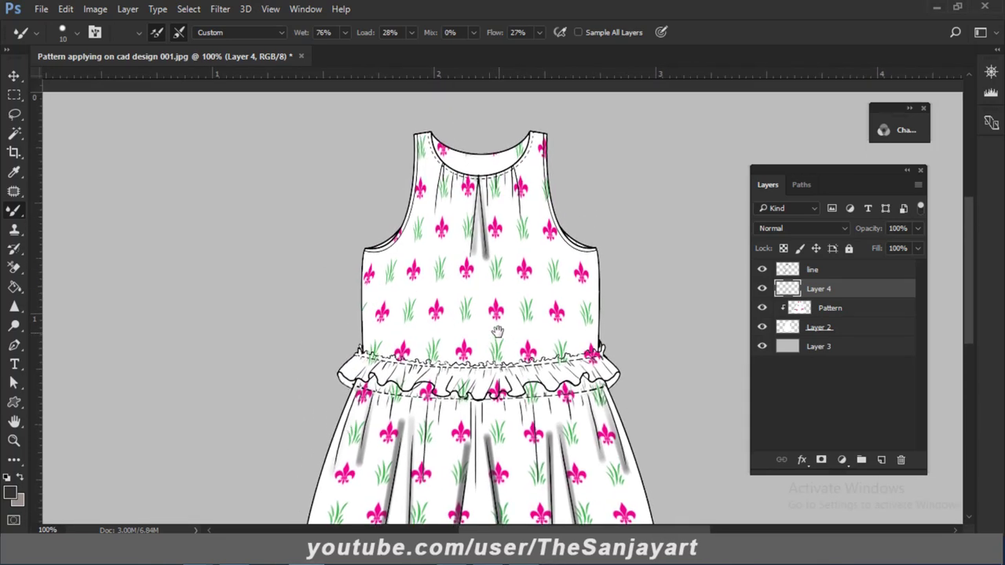
pyautogui.press('[')
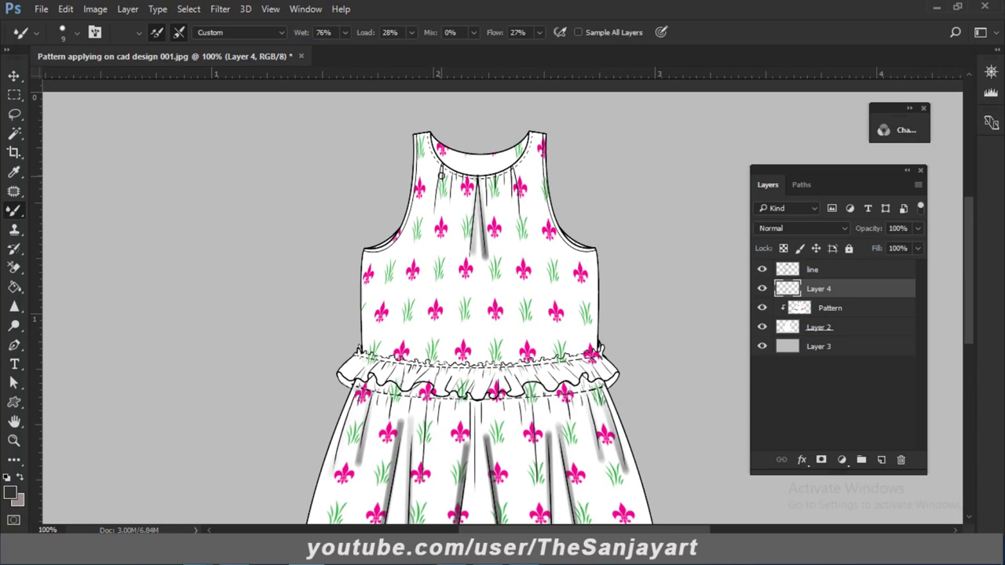
pyautogui.press('shift')
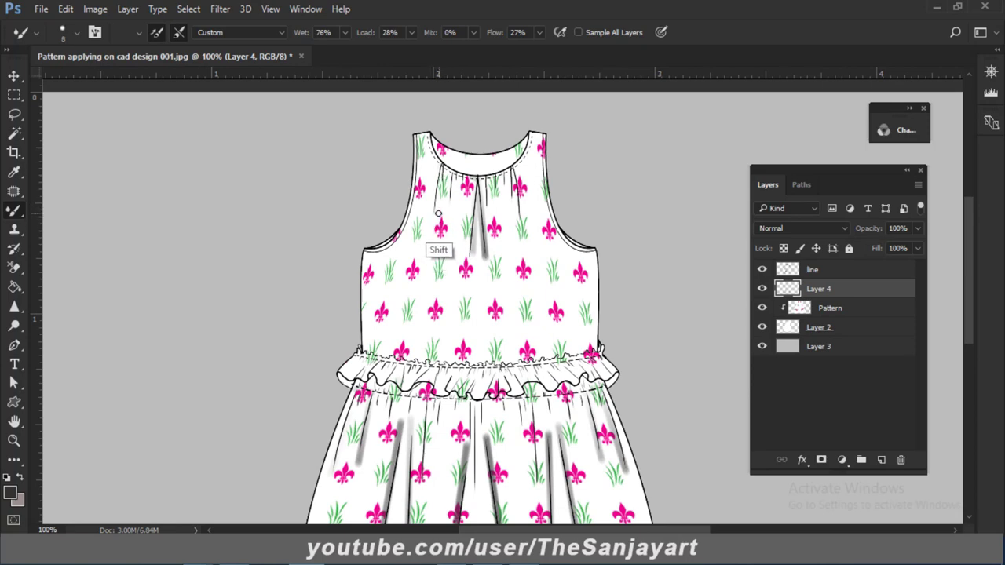
pyautogui.moveTo(436, 214); pyautogui.dragTo(434, 173)
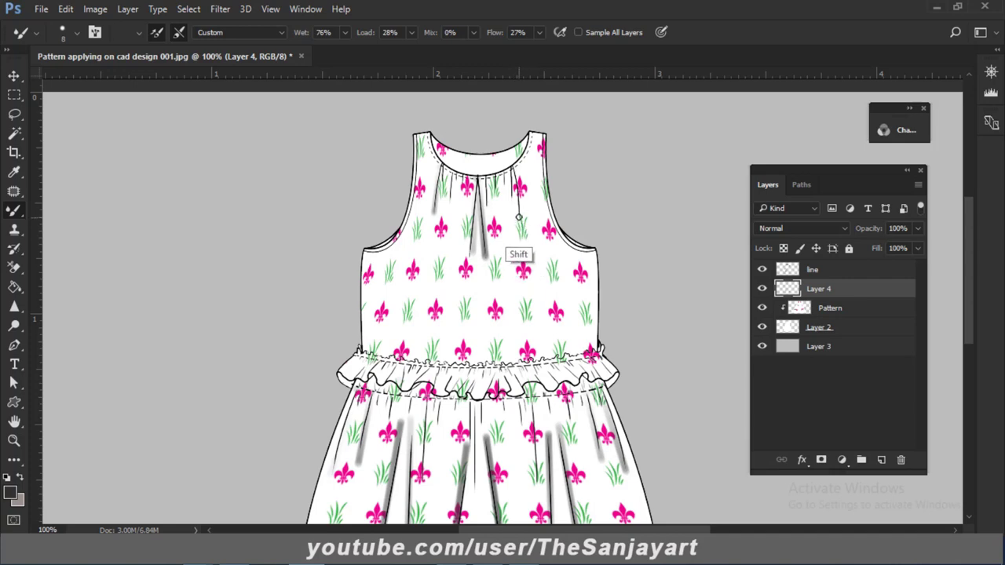
pyautogui.moveTo(516, 190); pyautogui.dragTo(519, 220)
pyautogui.moveTo(524, 315); pyautogui.dragTo(496, 192)
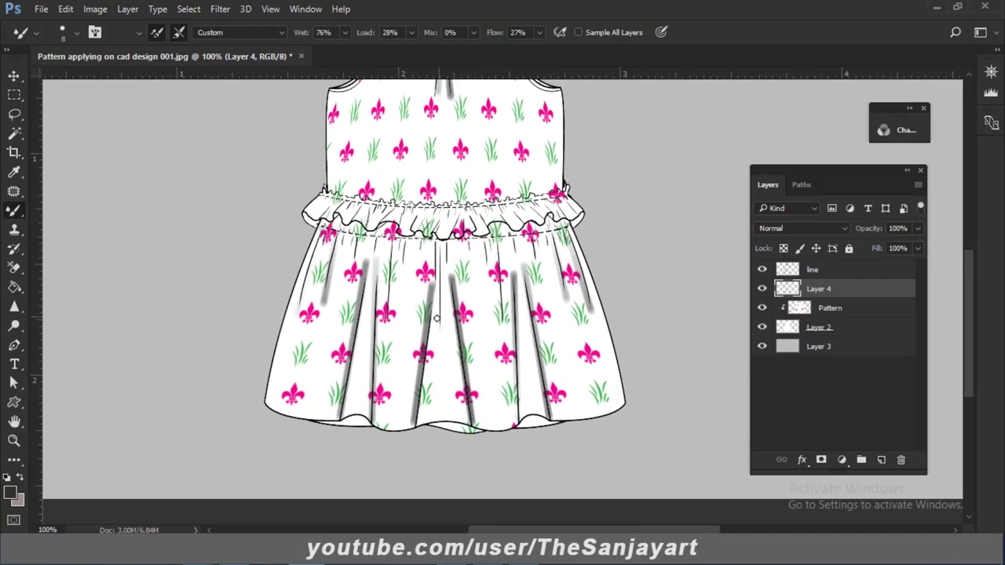
pyautogui.press('z')
pyautogui.click(437, 290)
pyautogui.moveTo(454, 330); pyautogui.dragTo(467, 299)
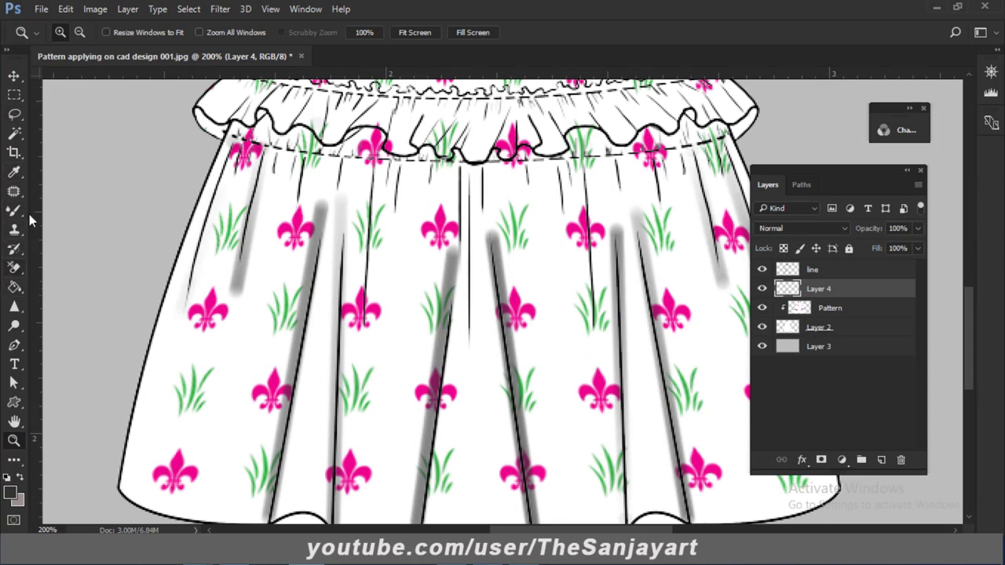
# Step: Switch to the plain Eraser at size 9 and soften the central skirt fold shadows
pyautogui.click(15, 267)
pyautogui.click(77, 268)
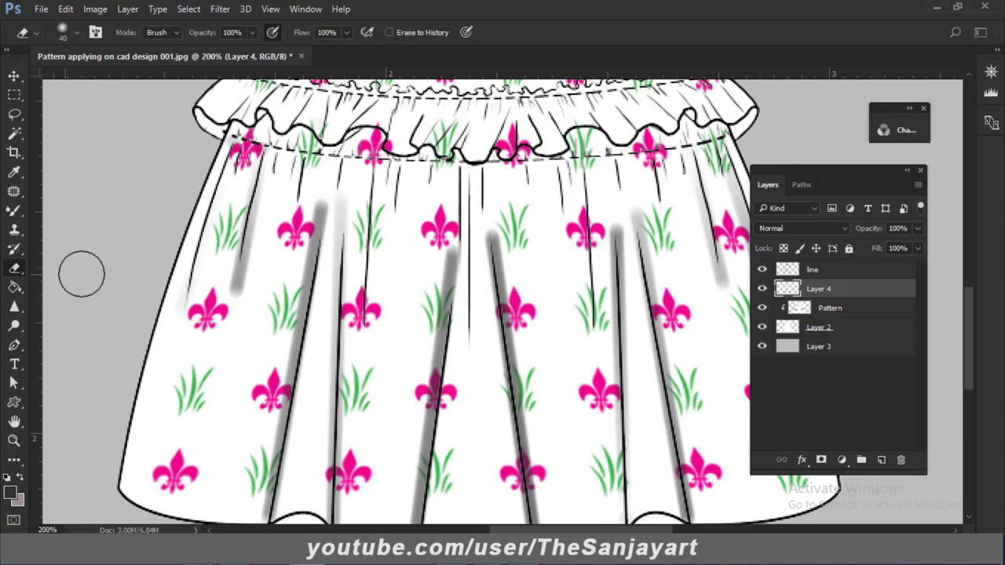
pyautogui.press('[')
pyautogui.press('[')
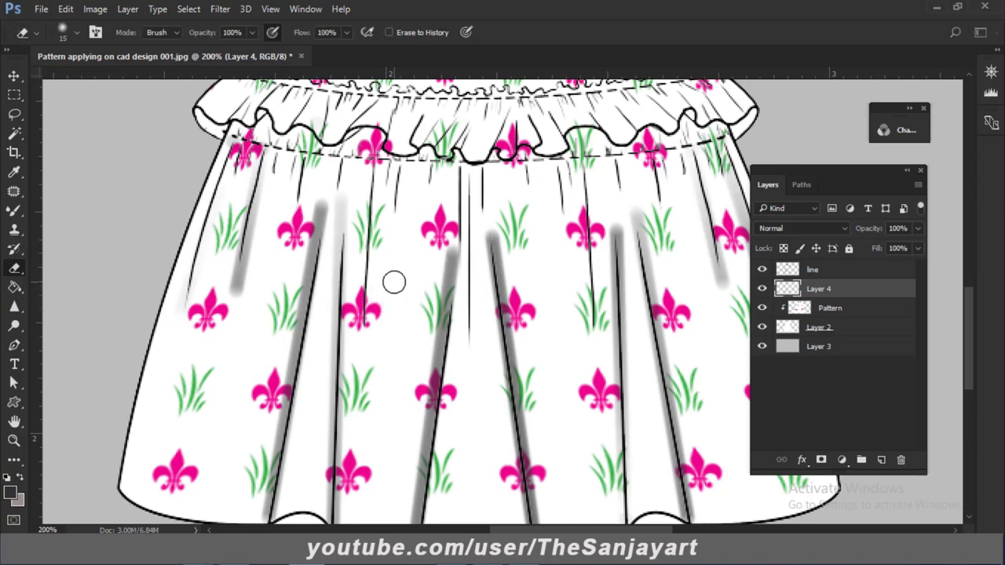
pyautogui.press('[')
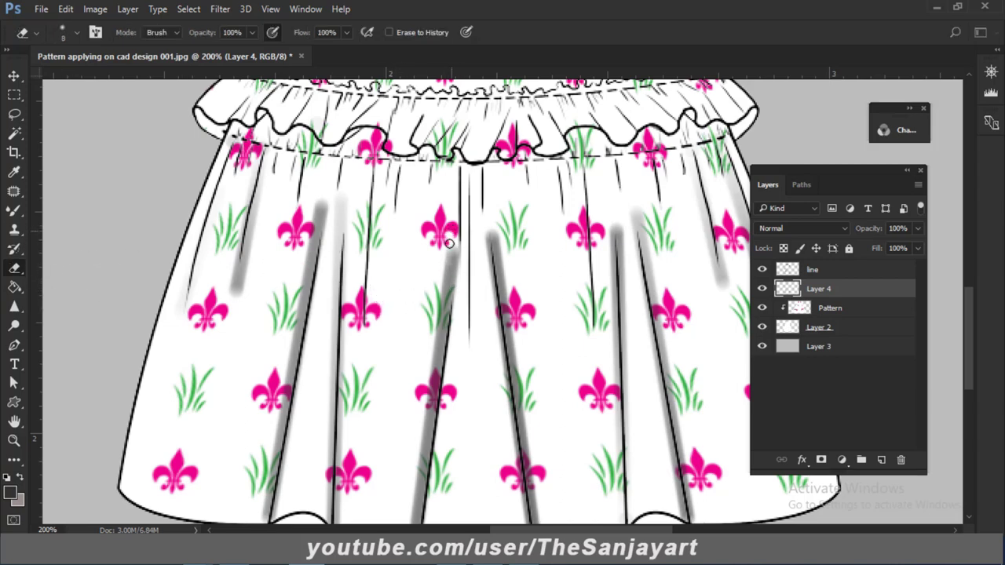
pyautogui.moveTo(449, 244); pyautogui.dragTo(415, 415)
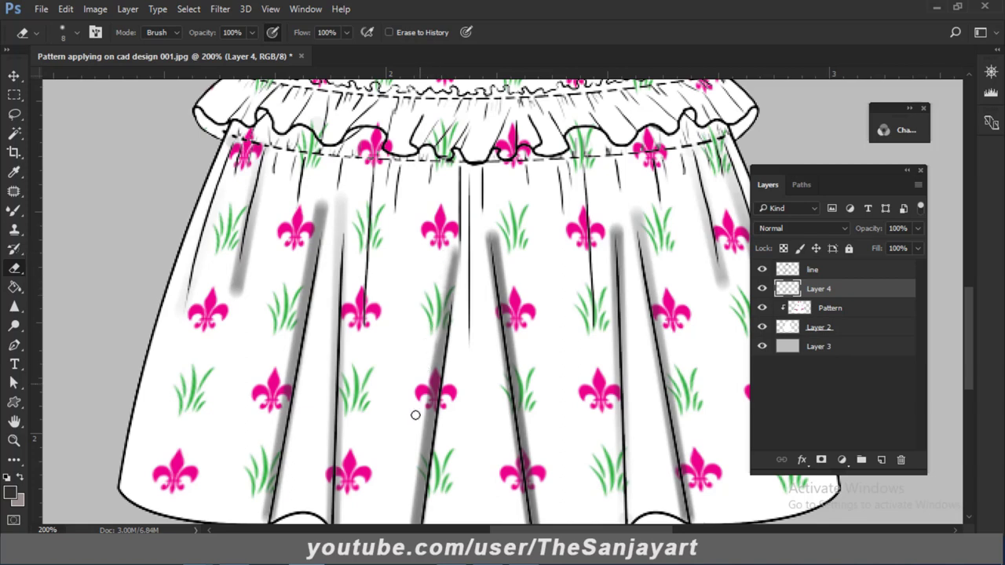
pyautogui.moveTo(490, 229); pyautogui.dragTo(513, 295)
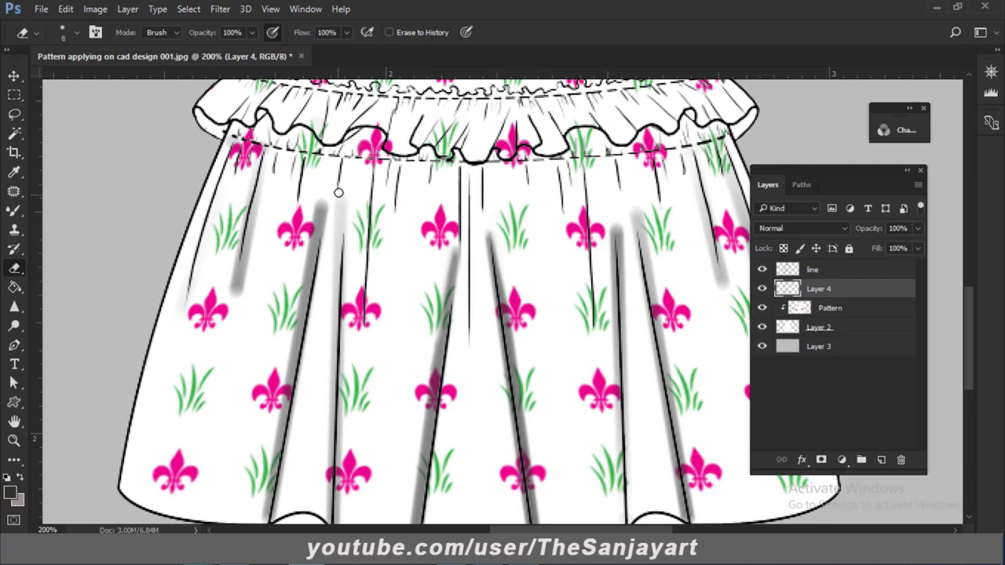
# Step: Lighten the left and right skirt fold shadows with the eraser
pyautogui.moveTo(319, 189)
pyautogui.mouseDown()
pyautogui.moveTo(297, 282)
pyautogui.moveTo(331, 219)
pyautogui.mouseUp()
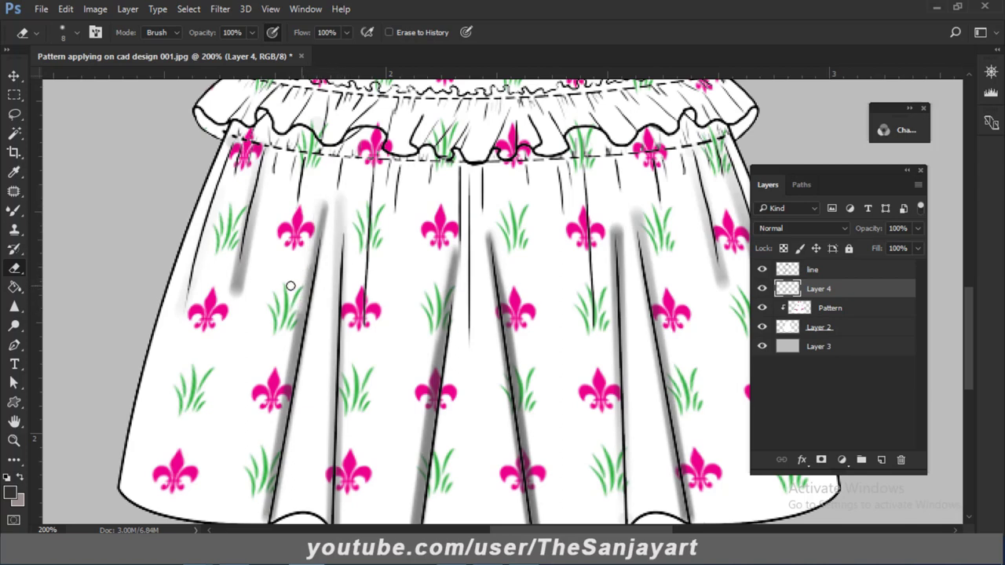
pyautogui.moveTo(240, 292); pyautogui.dragTo(256, 254)
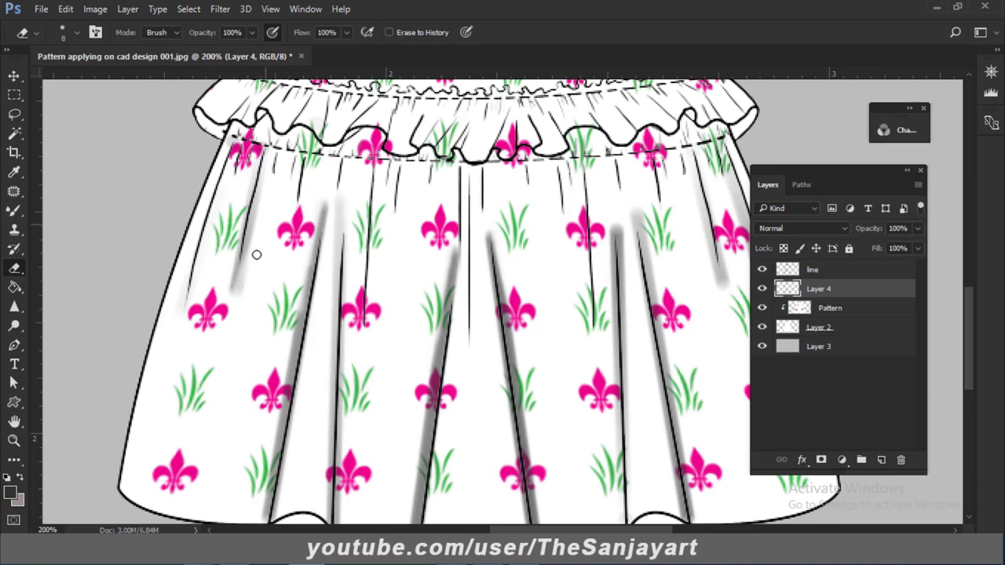
pyautogui.moveTo(228, 310); pyautogui.dragTo(244, 282)
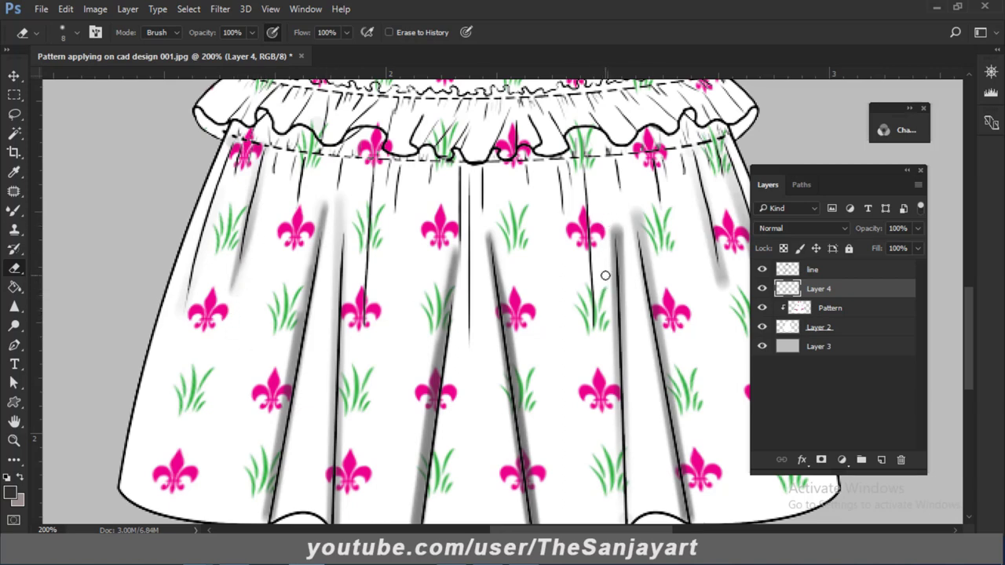
pyautogui.moveTo(629, 279)
pyautogui.mouseDown()
pyautogui.moveTo(617, 194)
pyautogui.moveTo(618, 211)
pyautogui.mouseUp()
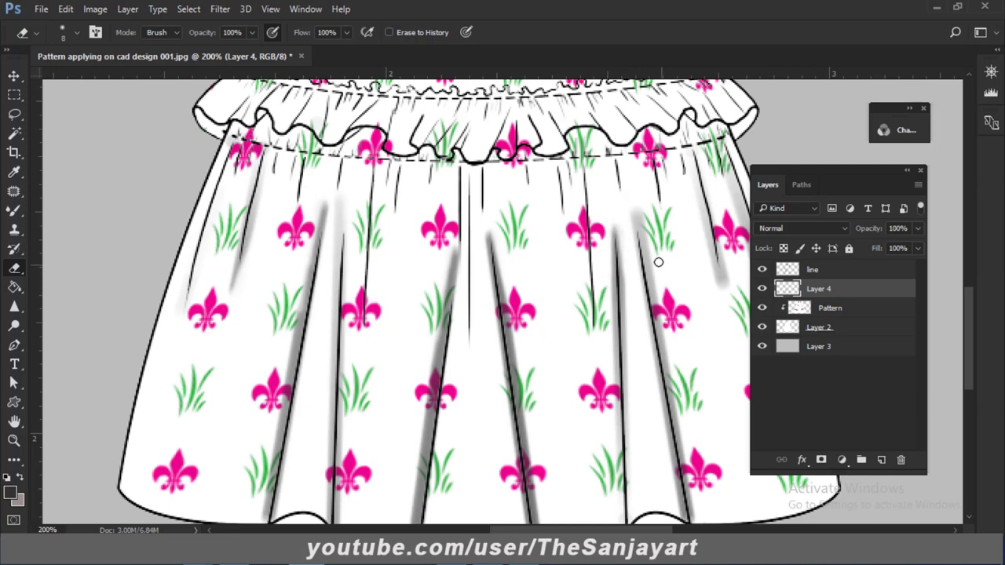
pyautogui.moveTo(657, 262); pyautogui.dragTo(638, 195)
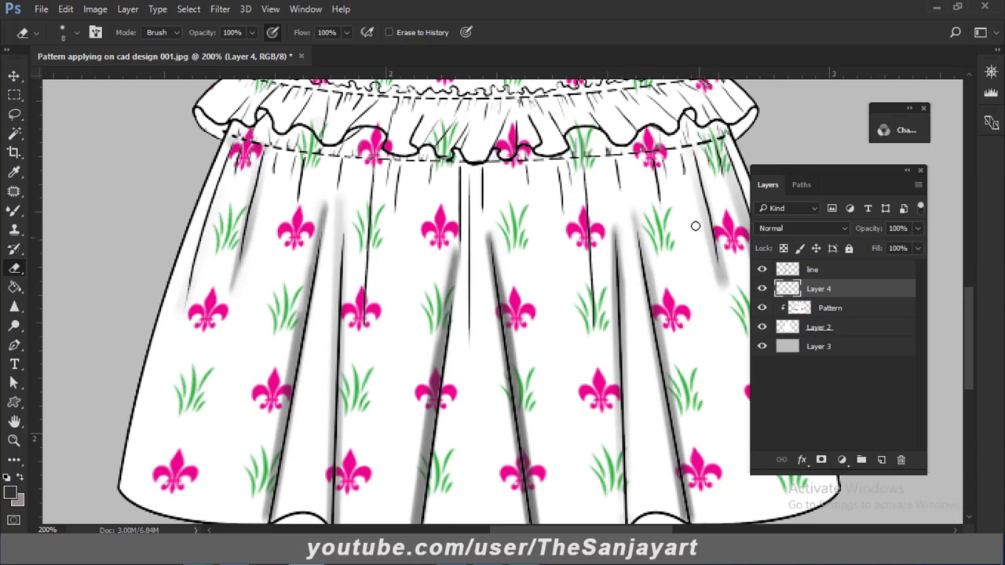
pyautogui.moveTo(719, 290)
pyautogui.mouseDown()
pyautogui.moveTo(709, 247)
pyautogui.moveTo(720, 239)
pyautogui.mouseUp()
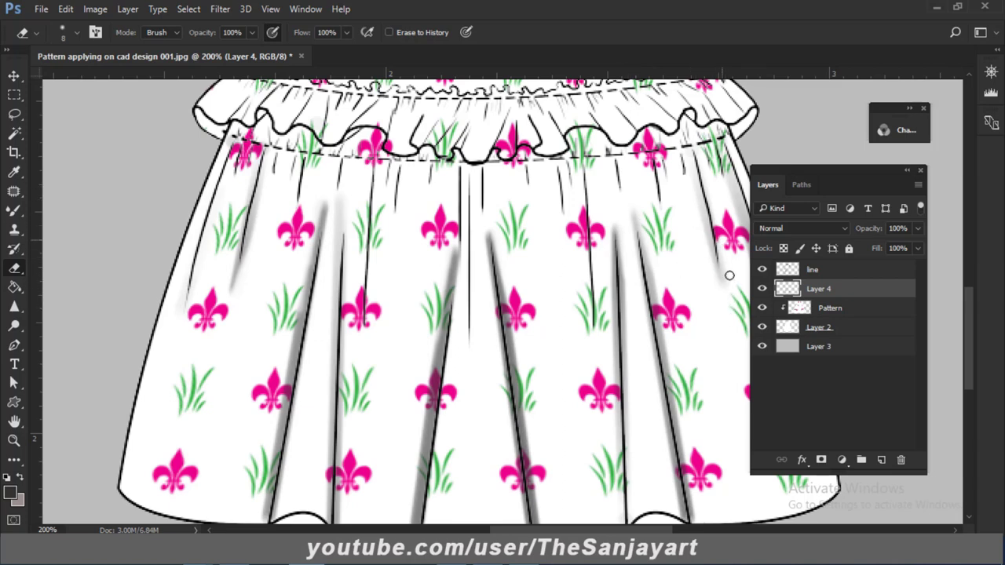
# Step: Lighten the shadows at the centre bodice pleat and right of the neckline
pyautogui.moveTo(509, 520); pyautogui.dragTo(499, 355)
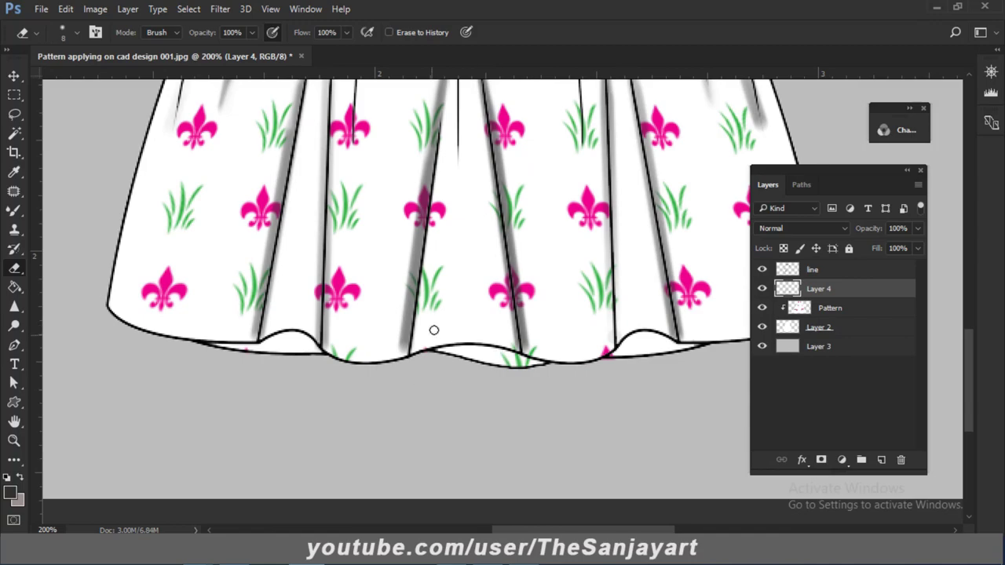
pyautogui.moveTo(433, 330); pyautogui.dragTo(446, 460)
pyautogui.moveTo(482, 321); pyautogui.dragTo(480, 444)
pyautogui.moveTo(480, 298); pyautogui.dragTo(480, 444)
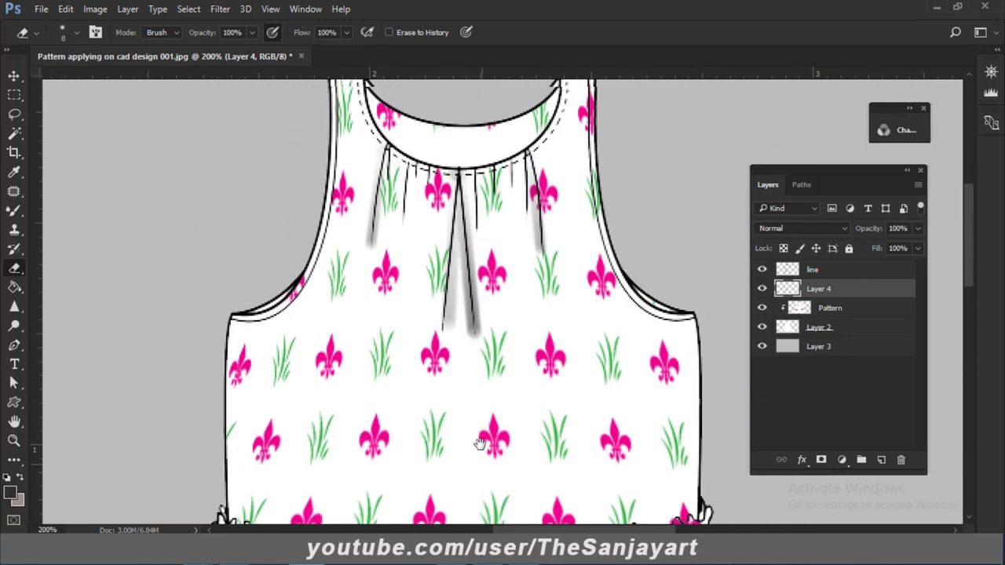
pyautogui.moveTo(491, 267)
pyautogui.mouseDown()
pyautogui.moveTo(483, 351)
pyautogui.moveTo(460, 298)
pyautogui.moveTo(474, 352)
pyautogui.mouseUp()
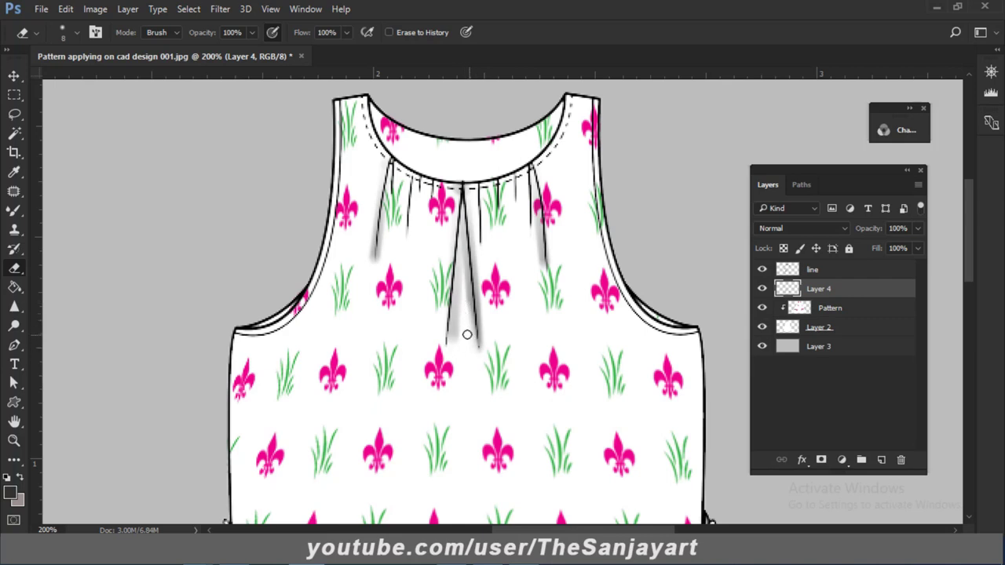
pyautogui.moveTo(463, 296); pyautogui.dragTo(461, 339)
pyautogui.moveTo(539, 234); pyautogui.dragTo(542, 269)
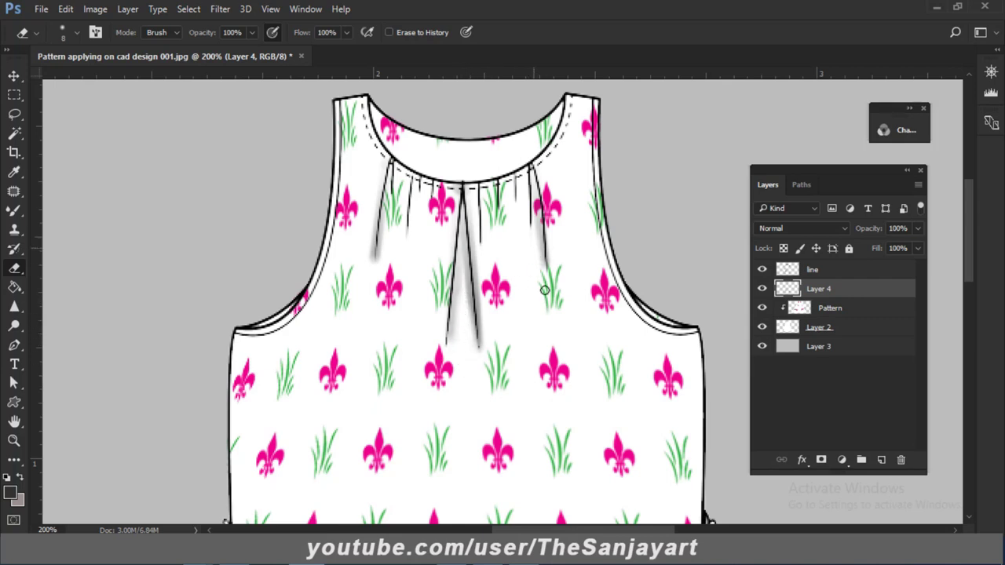
pyautogui.press('z')
pyautogui.keyDown('alt'); pyautogui.click(505, 341); pyautogui.keyUp('alt')
pyautogui.keyDown('alt'); pyautogui.click(495, 395); pyautogui.keyUp('alt')
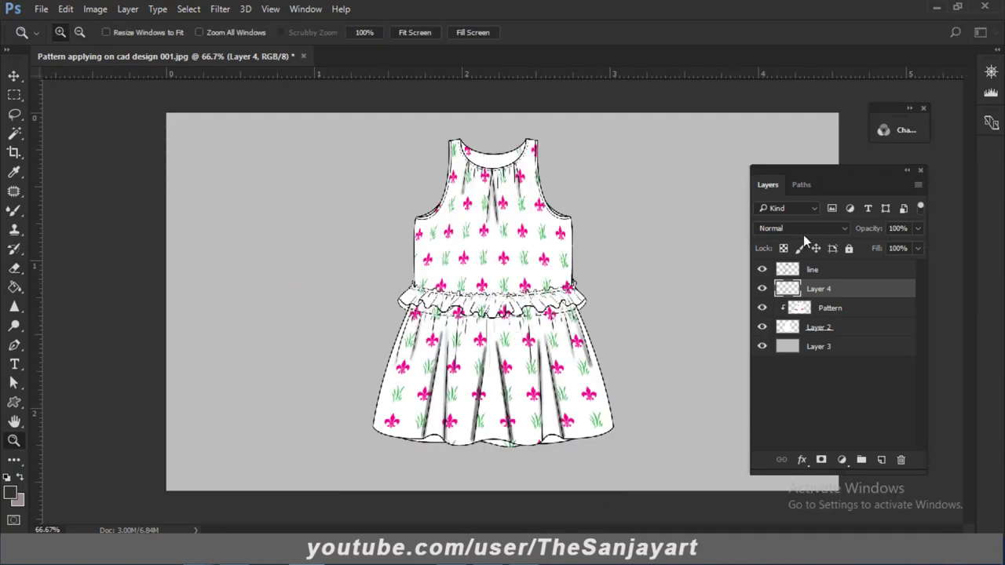
# Step: Lower Layer 4's Fill to 59% and add a new empty Layer 5 above it
pyautogui.click(916, 248)
pyautogui.moveTo(909, 262); pyautogui.dragTo(893, 268)
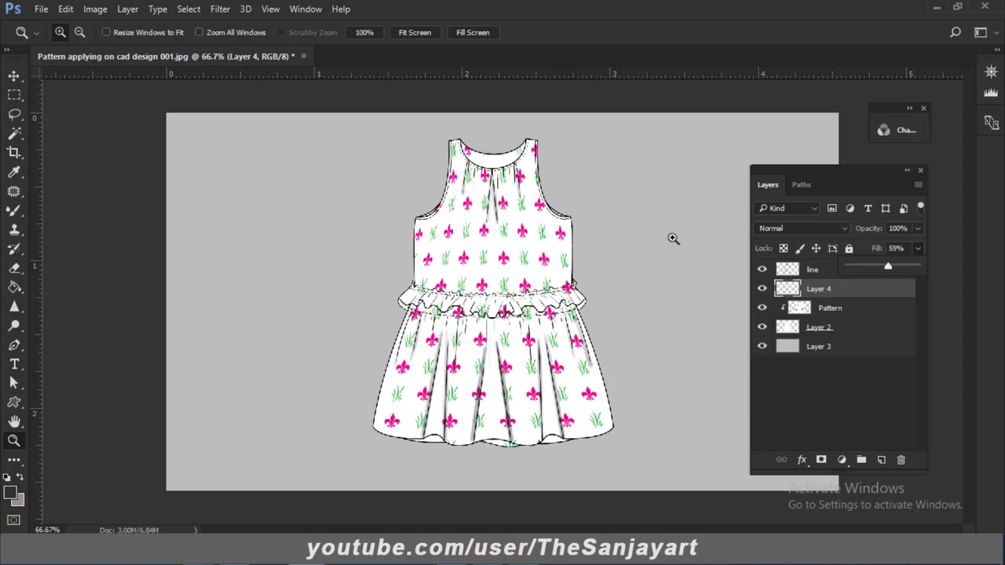
pyautogui.click(749, 259)
pyautogui.click(881, 460)
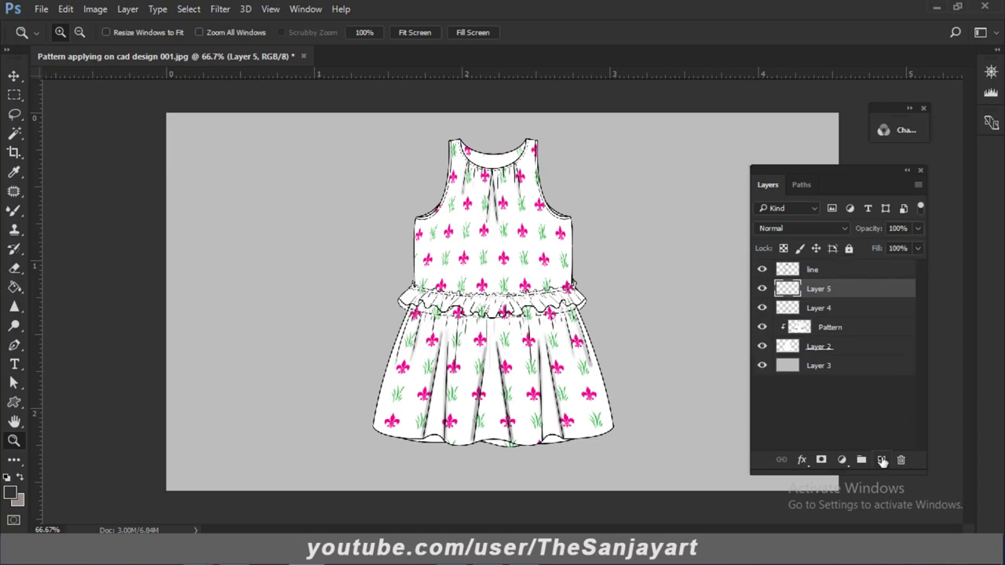
pyautogui.click(488, 163)
pyautogui.click(488, 162)
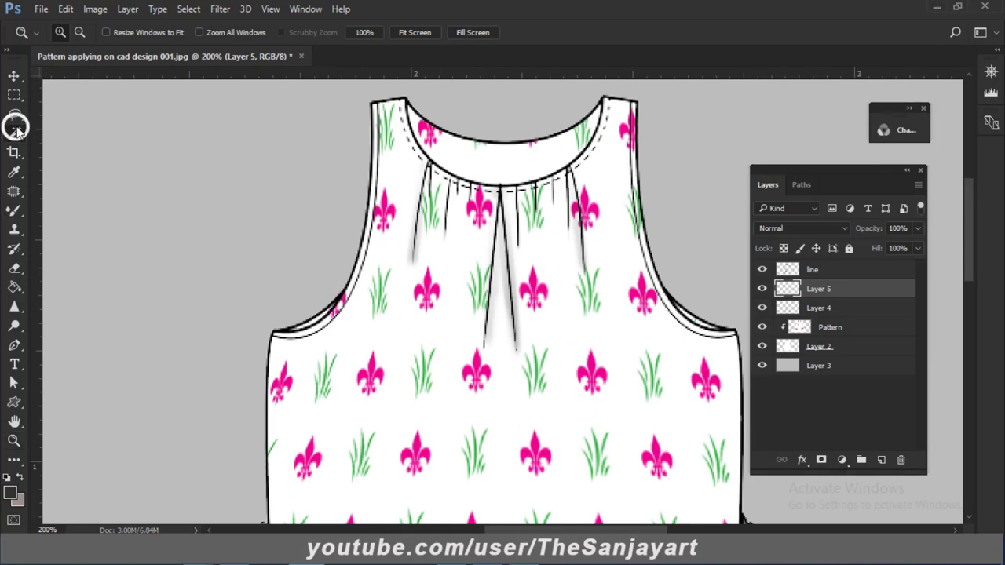
# Step: With the Magic Wand sampling the line layer, select the neckline and right armhole white gaps
pyautogui.click(88, 144)
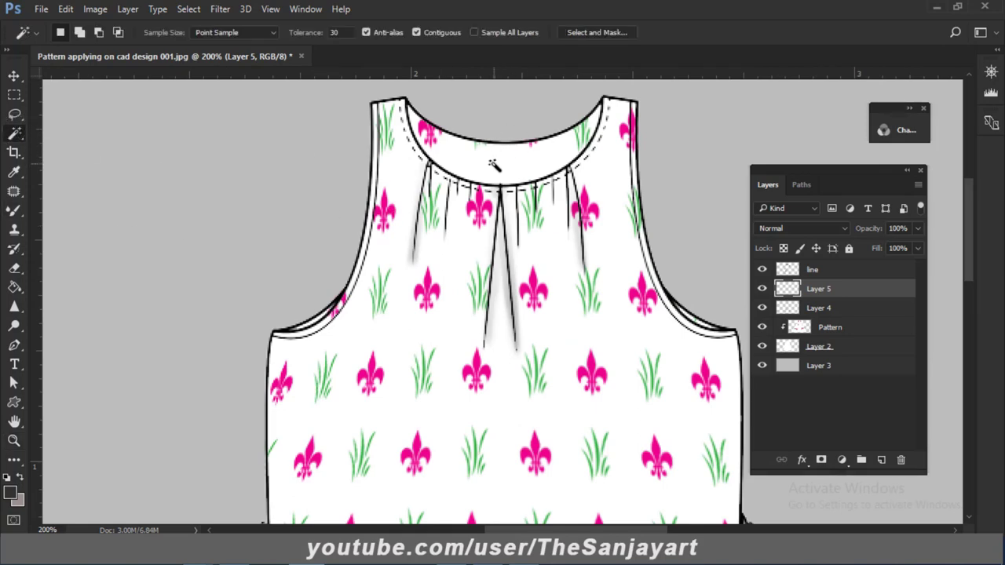
pyautogui.click(840, 271)
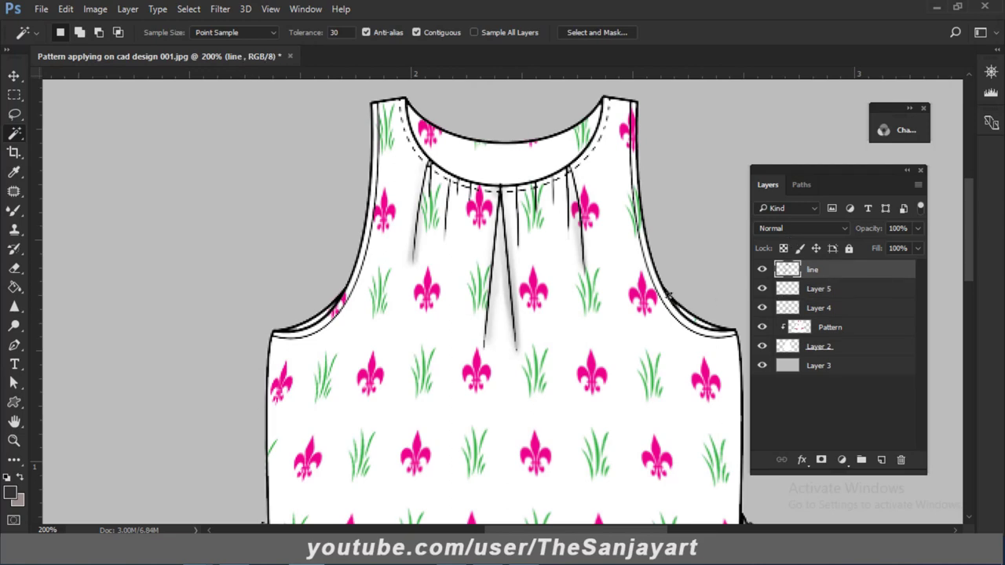
pyautogui.click(507, 179)
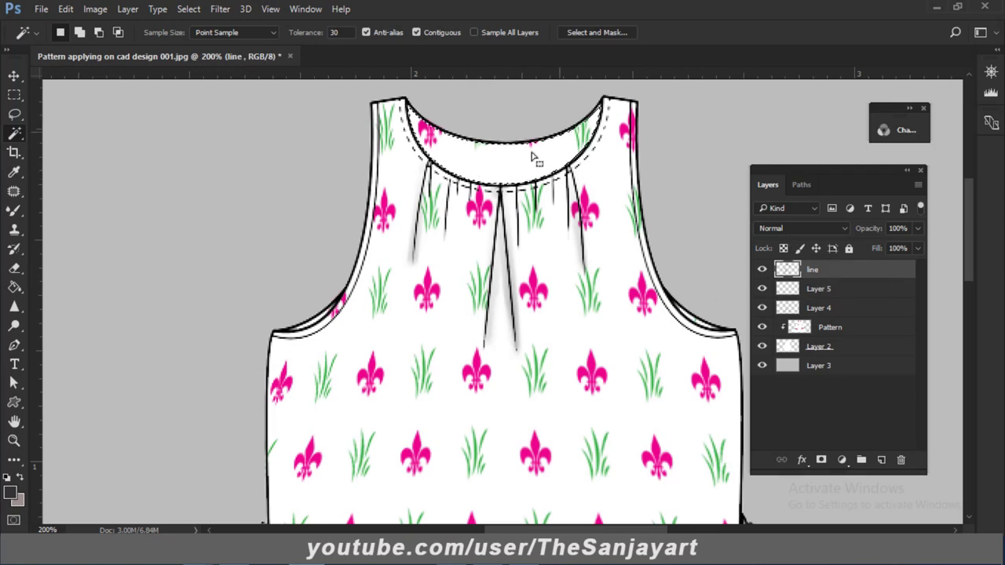
pyautogui.press('z')
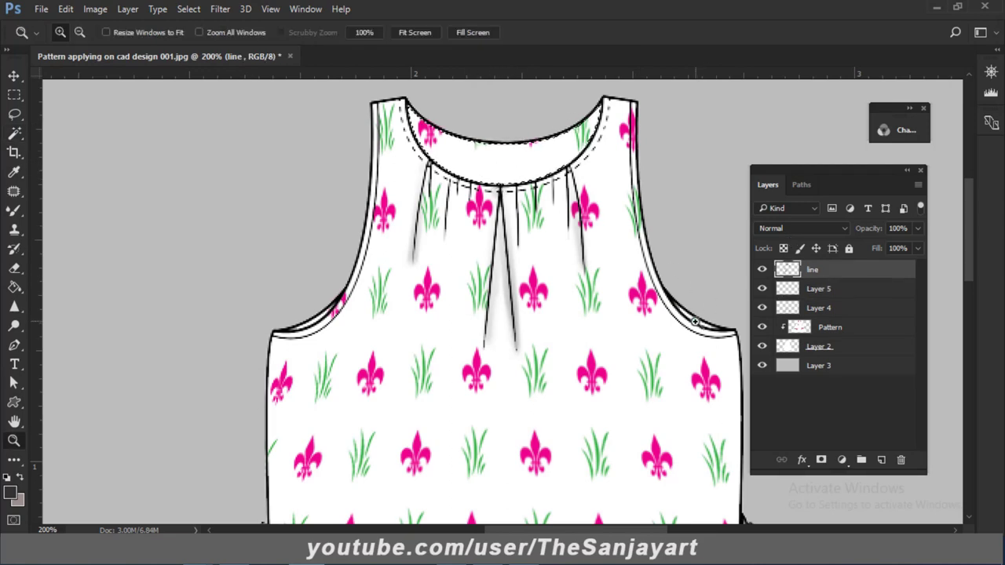
pyautogui.click(694, 325)
pyautogui.moveTo(675, 322); pyautogui.dragTo(521, 308)
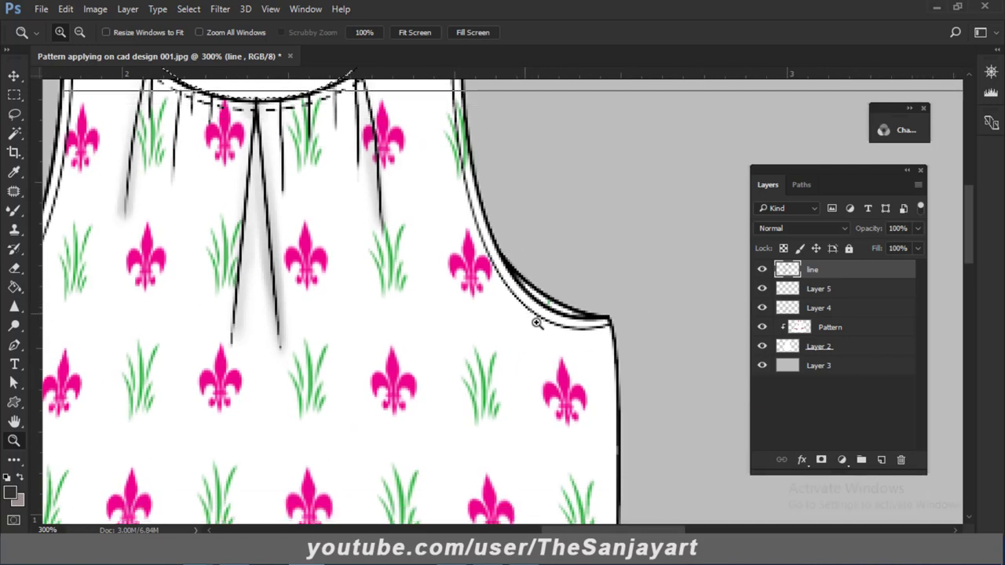
pyautogui.click(538, 317)
pyautogui.press('w')
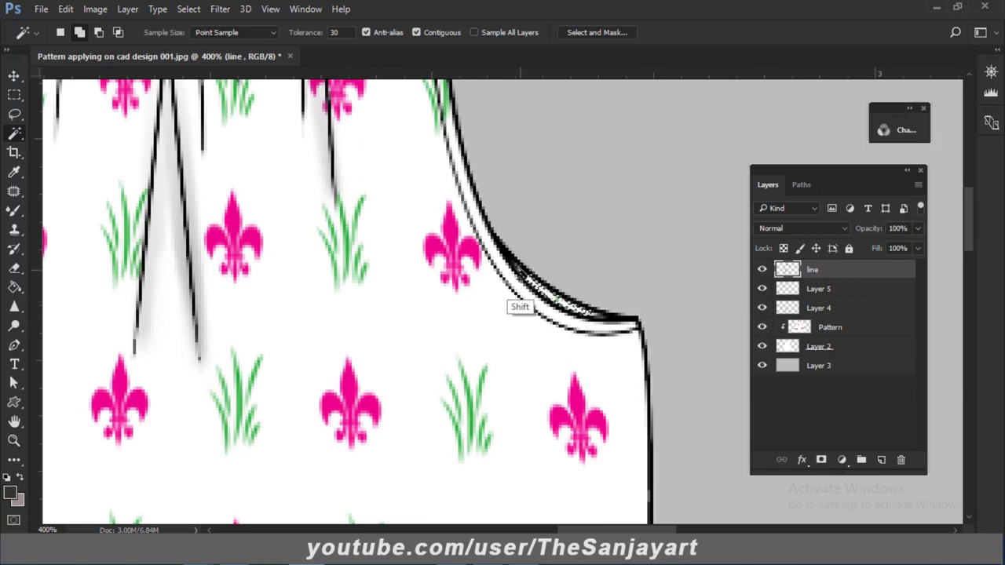
pyautogui.scroll(-2, 398, 377)
pyautogui.hscroll(-5, 617, 295)
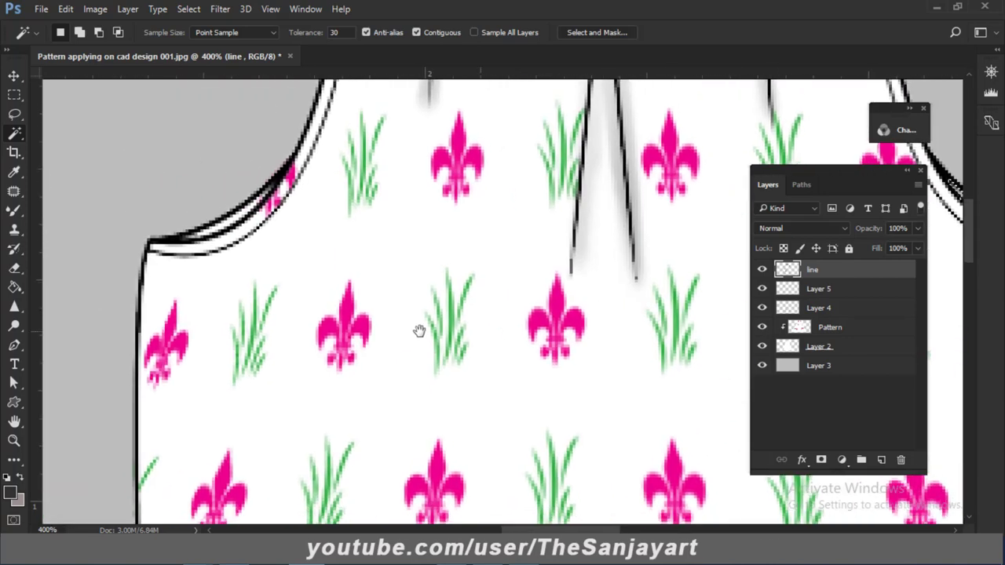
pyautogui.press('shift')
# Step: Add the white gaps along the skirt hem lobes to the selection
pyautogui.press('z')
pyautogui.keyDown('alt'); pyautogui.click(440, 375); pyautogui.keyUp('alt')
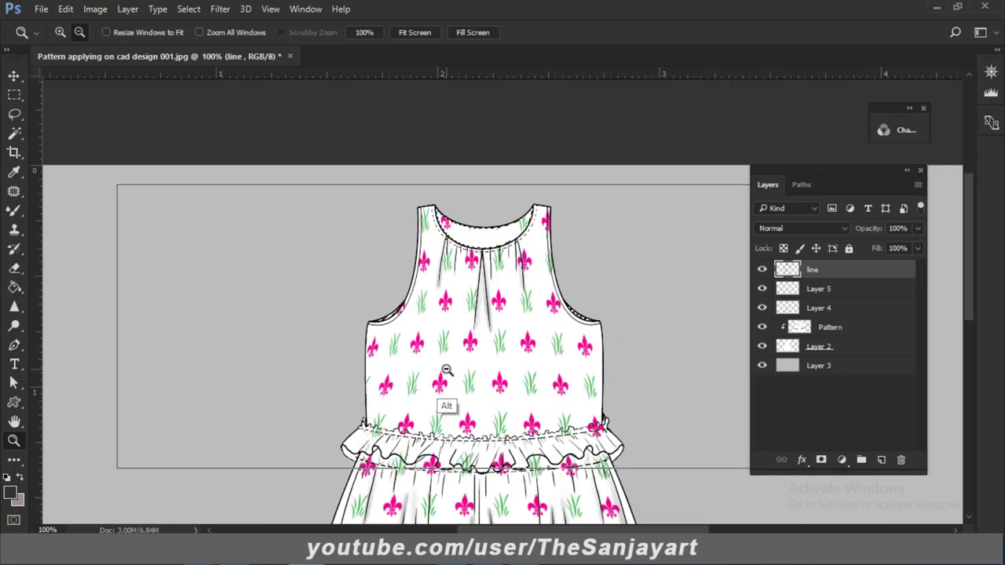
pyautogui.keyDown('alt'); pyautogui.click(445, 370); pyautogui.keyUp('alt')
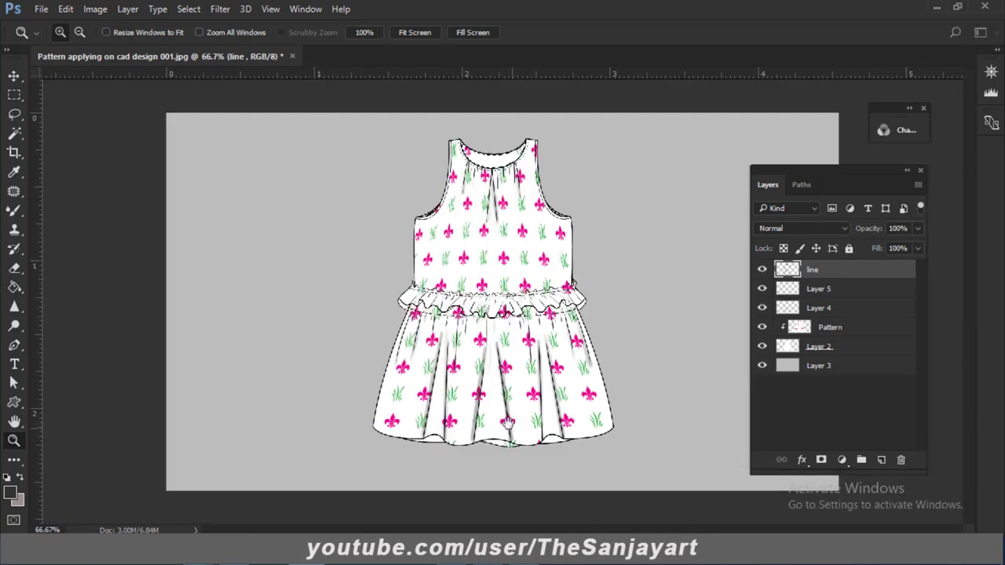
pyautogui.click(449, 464)
pyautogui.click(444, 468)
pyautogui.moveTo(466, 433); pyautogui.dragTo(409, 302)
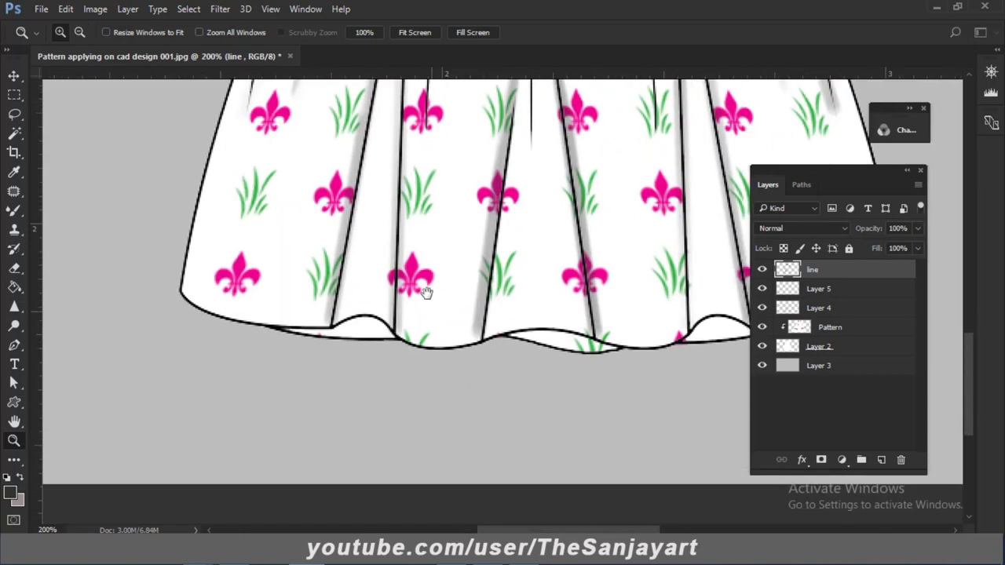
pyautogui.press('w')
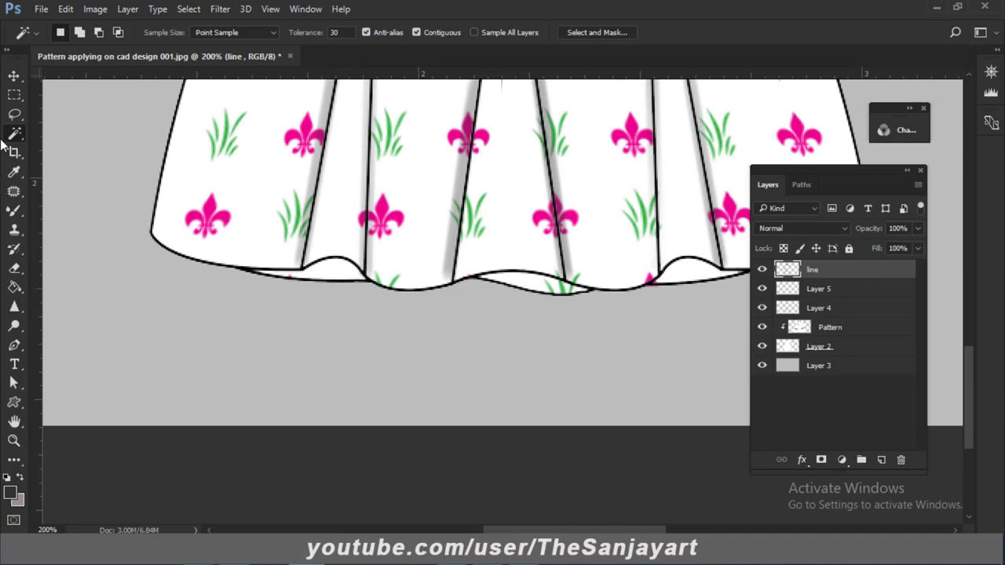
pyautogui.keyDown('shift'); pyautogui.click(334, 269); pyautogui.keyUp('shift')
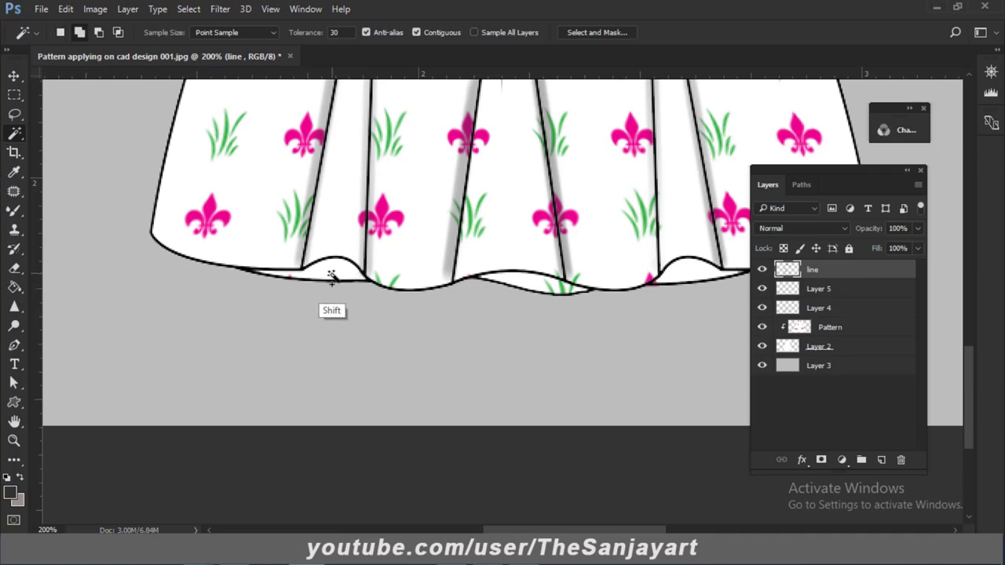
pyautogui.keyDown('shift'); pyautogui.click(531, 283); pyautogui.keyUp('shift')
pyautogui.moveTo(632, 316); pyautogui.dragTo(363, 333)
pyautogui.keyDown('shift'); pyautogui.click(407, 296); pyautogui.keyUp('shift')
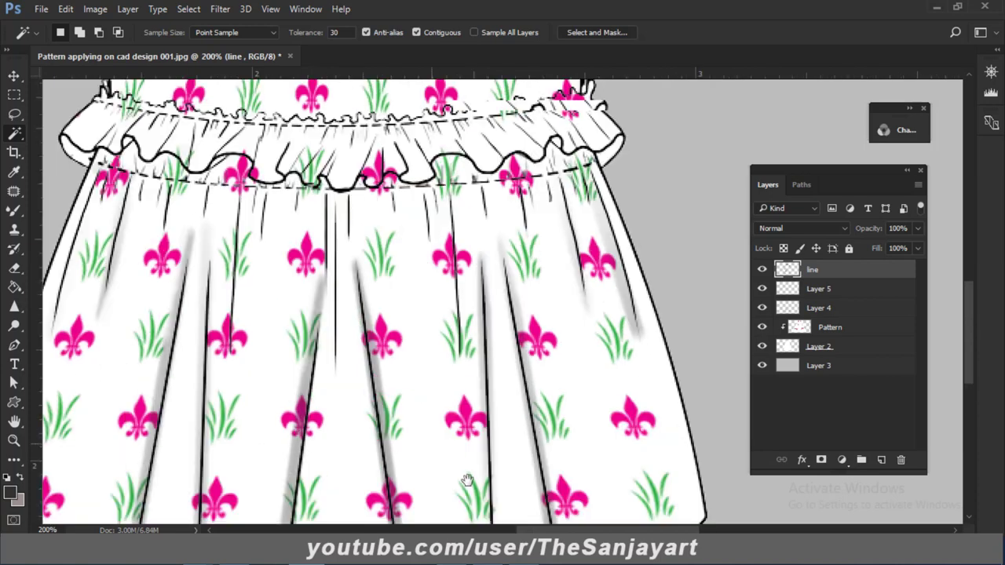
# Step: Add the waist ruffle's lower-left lobe to the selection and make Layer 5 active
pyautogui.moveTo(343, 186); pyautogui.dragTo(401, 280)
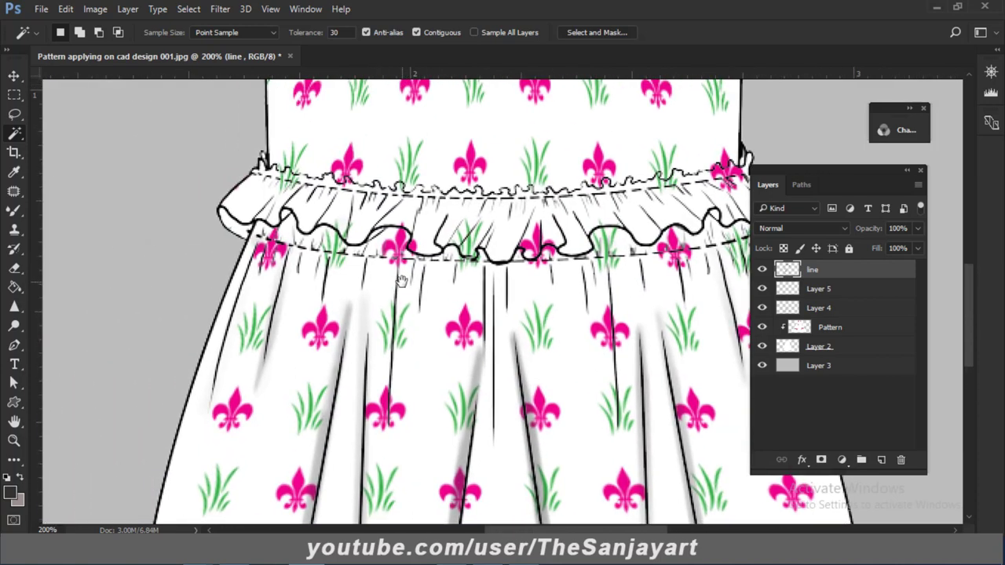
pyautogui.keyDown('shift'); pyautogui.click(228, 228); pyautogui.keyUp('shift')
pyautogui.moveTo(634, 305); pyautogui.dragTo(399, 304)
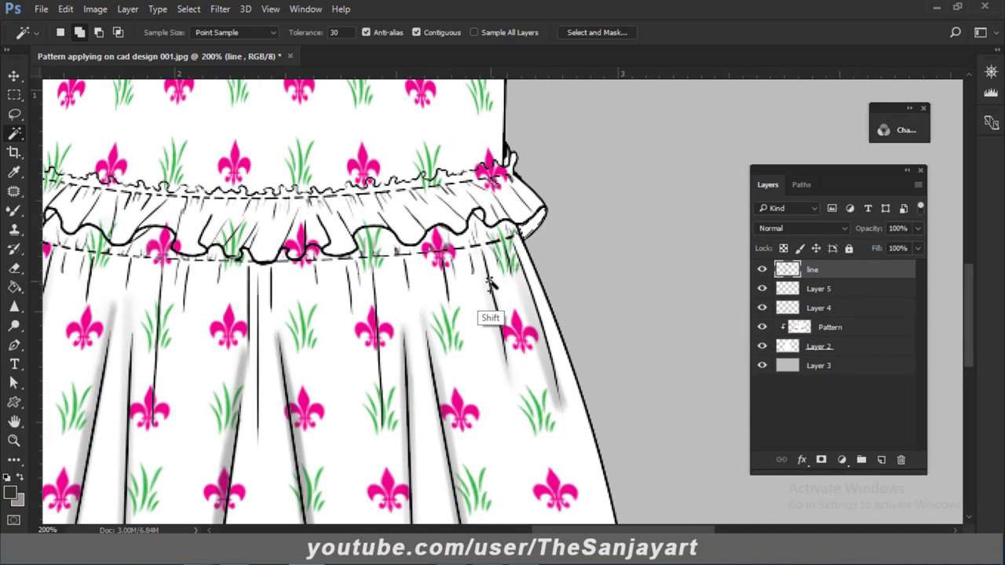
pyautogui.moveTo(328, 314)
pyautogui.mouseDown()
pyautogui.moveTo(363, 294)
pyautogui.moveTo(415, 307)
pyautogui.mouseUp()
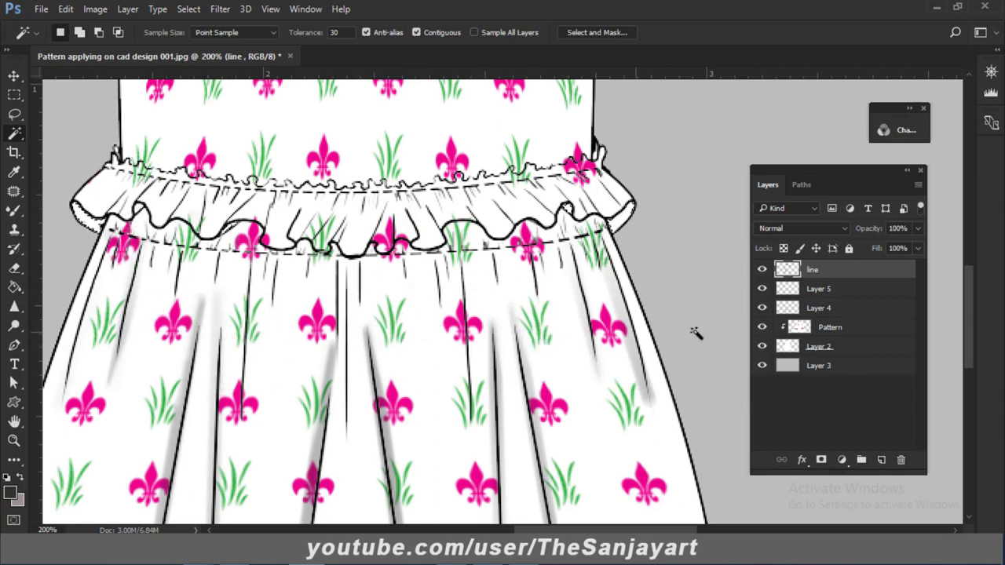
pyautogui.click(814, 292)
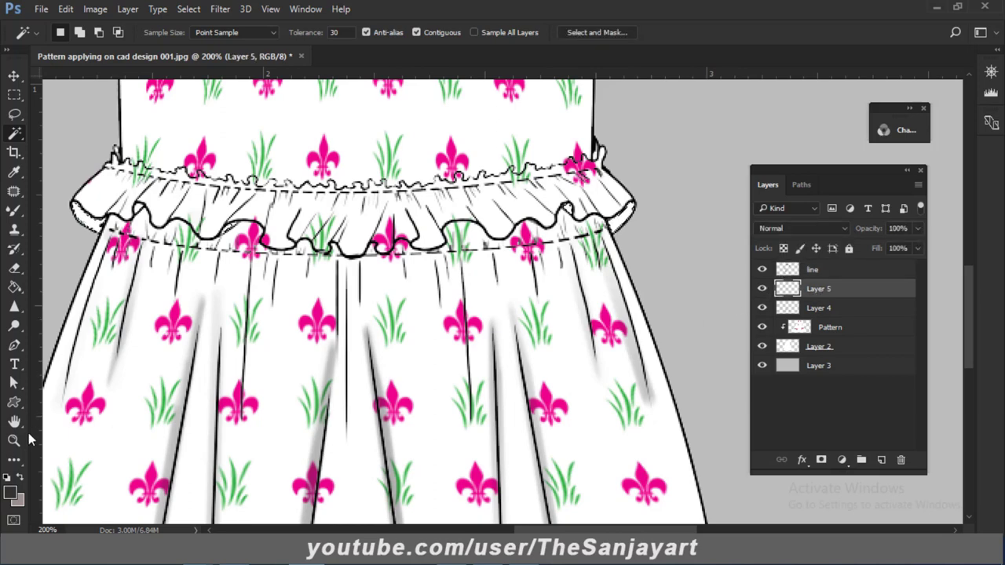
# Step: Fill the selected neckline and armhole gaps with grey 5b5b5b, then deselect
pyautogui.click(10, 491)
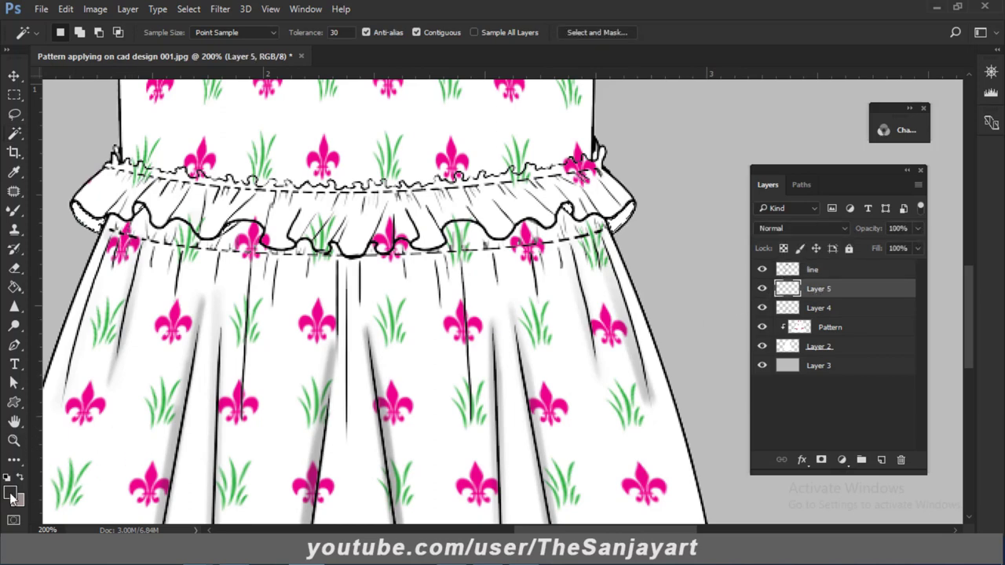
pyautogui.write('5b5b5b')
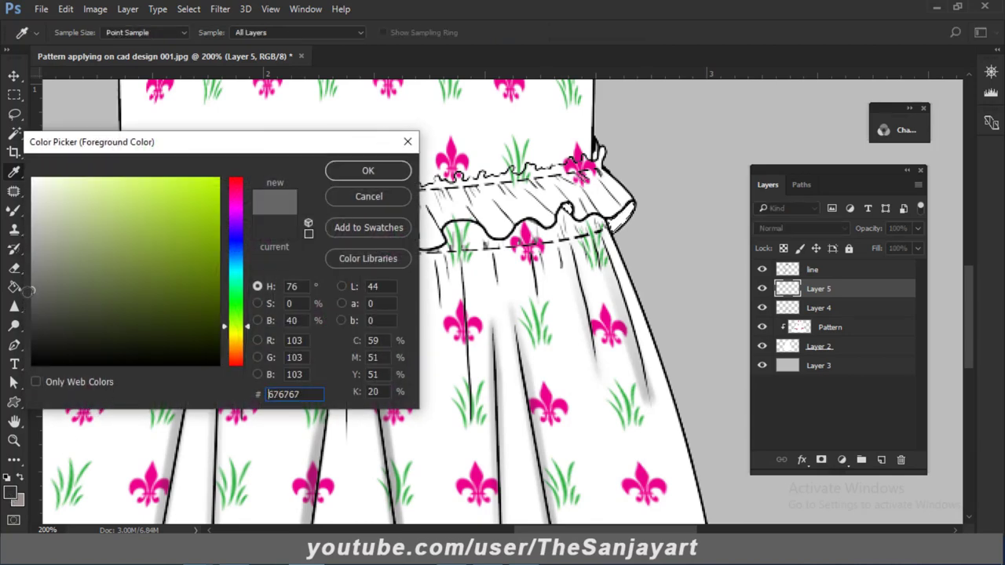
pyautogui.click(351, 172)
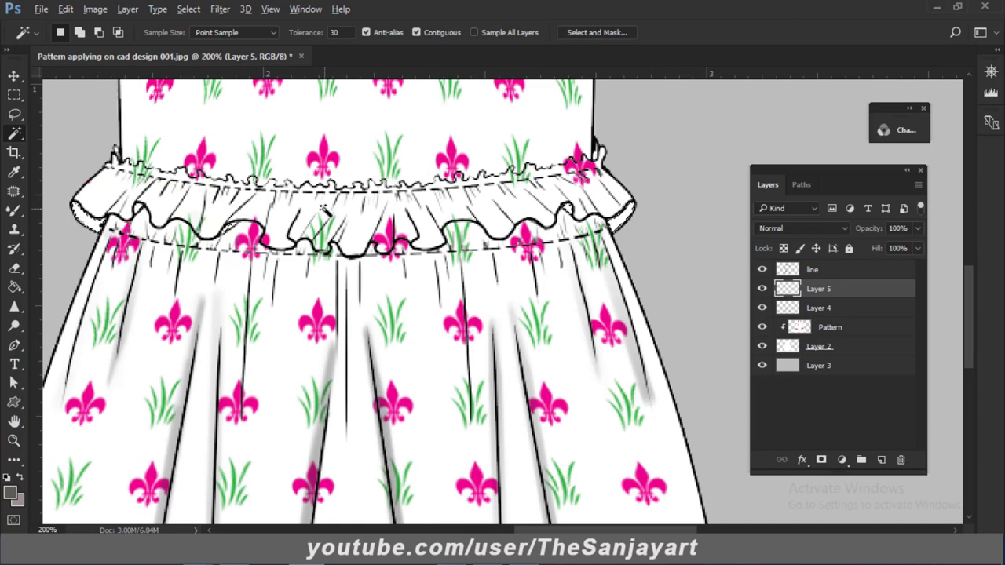
pyautogui.press('alt')
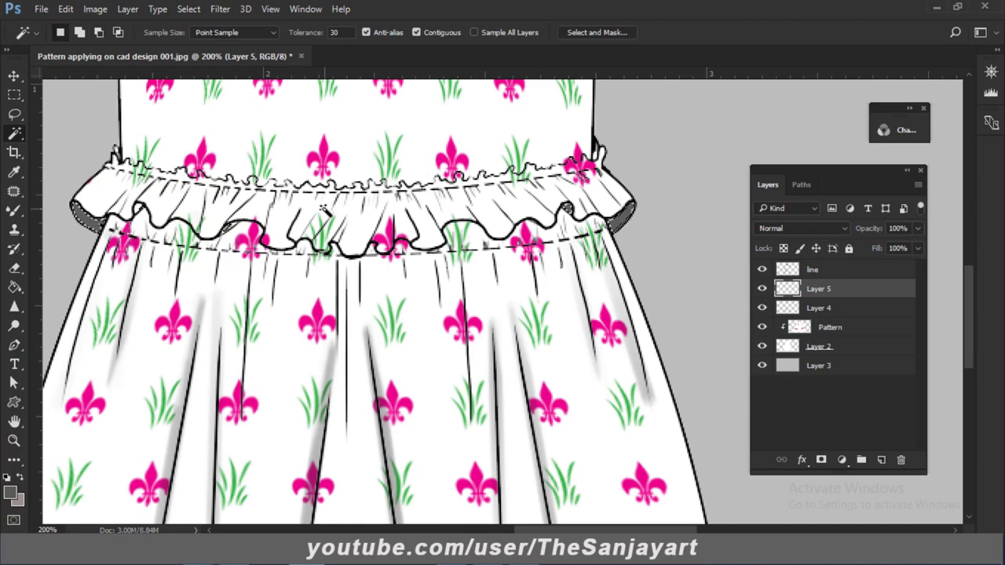
pyautogui.press('ctrl')
# Step: Lower Layer 5's fill to 45% and fit the dress on screen
pyautogui.moveTo(916, 248); pyautogui.dragTo(899, 265)
pyautogui.press('z')
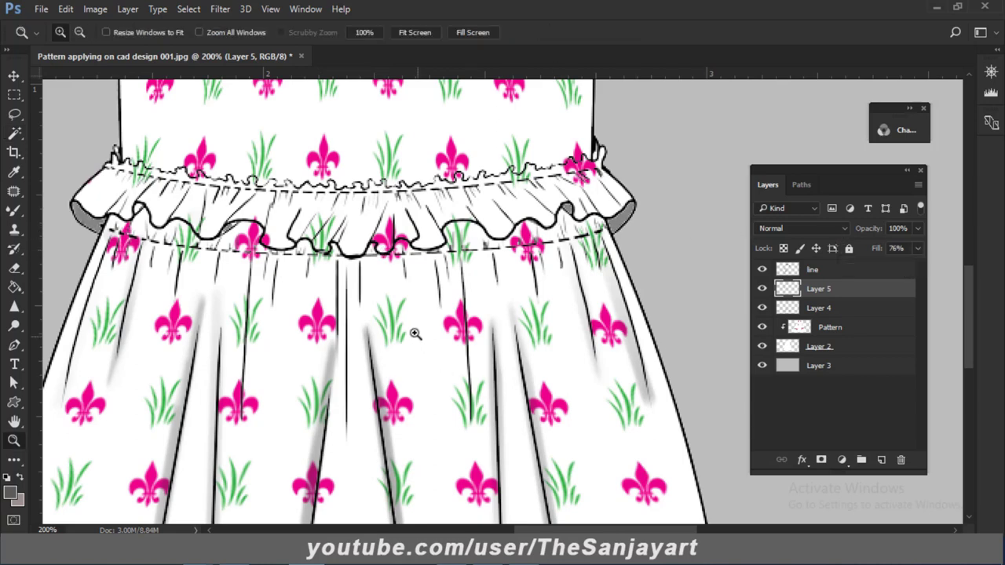
pyautogui.keyDown('alt'); pyautogui.click(406, 325); pyautogui.keyUp('alt')
pyautogui.keyDown('alt'); pyautogui.click(414, 284); pyautogui.keyUp('alt')
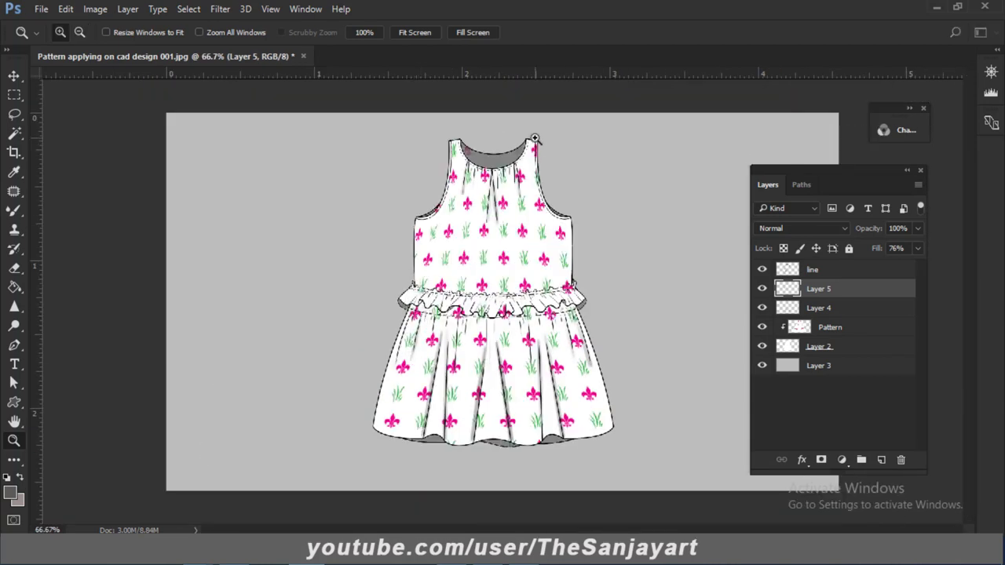
pyautogui.click(917, 248)
pyautogui.moveTo(899, 266); pyautogui.dragTo(885, 269)
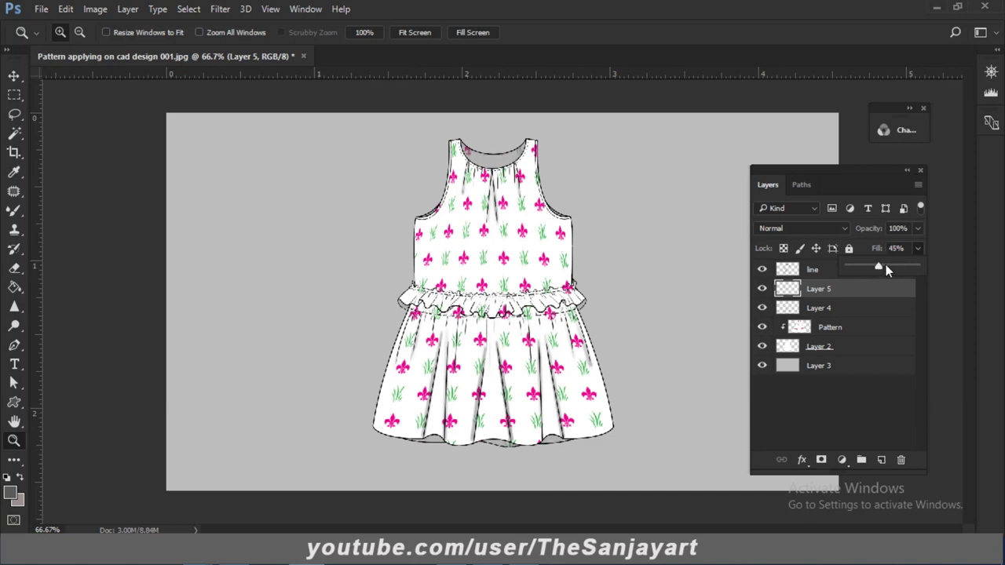
pyautogui.click(722, 273)
pyautogui.rightClick(627, 266)
pyautogui.click(671, 266)
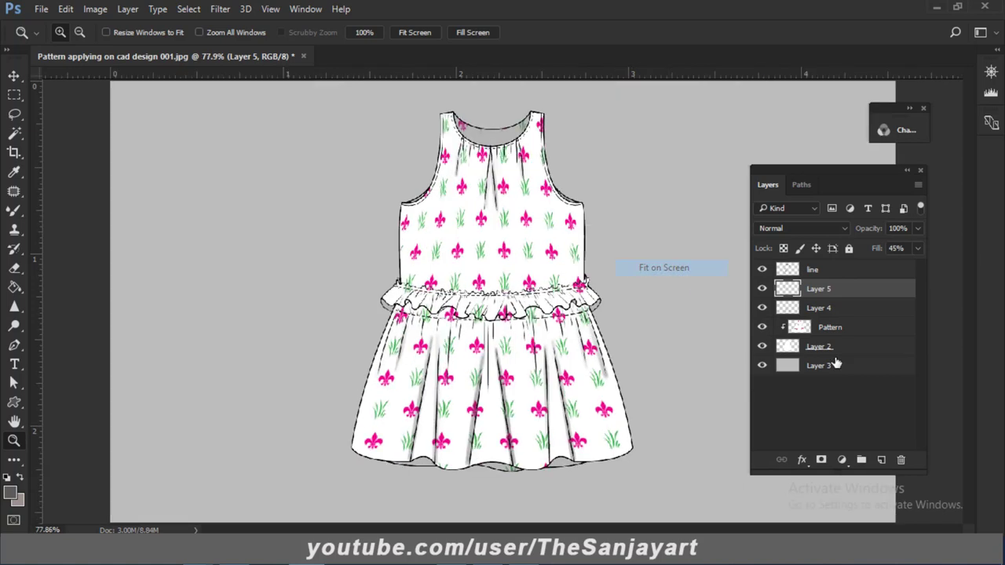
# Step: Fill the background Layer 3 with light yellow-green e5ff9f and zoom out to the whole canvas
pyautogui.click(797, 369)
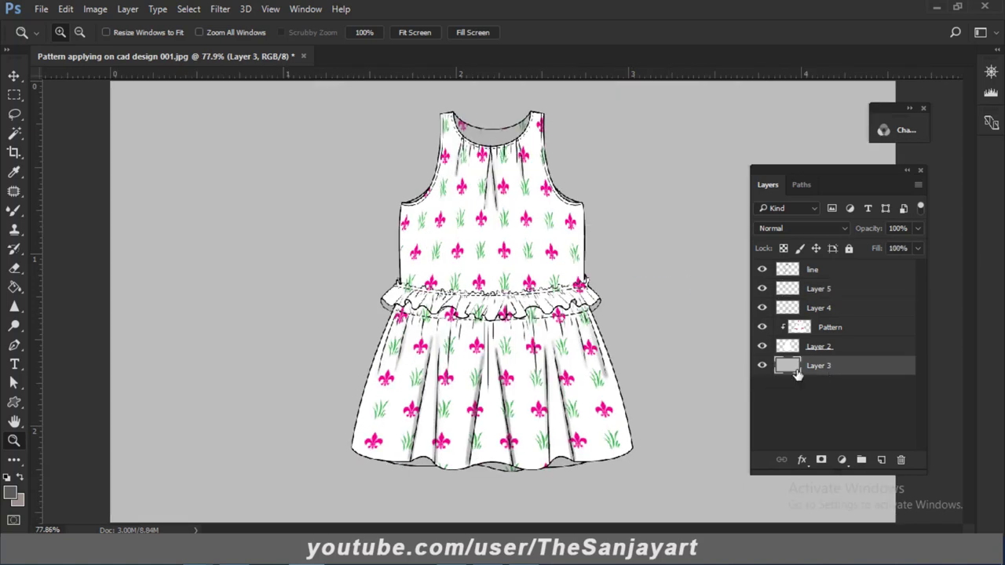
pyautogui.click(12, 493)
pyautogui.moveTo(119, 249); pyautogui.dragTo(102, 126)
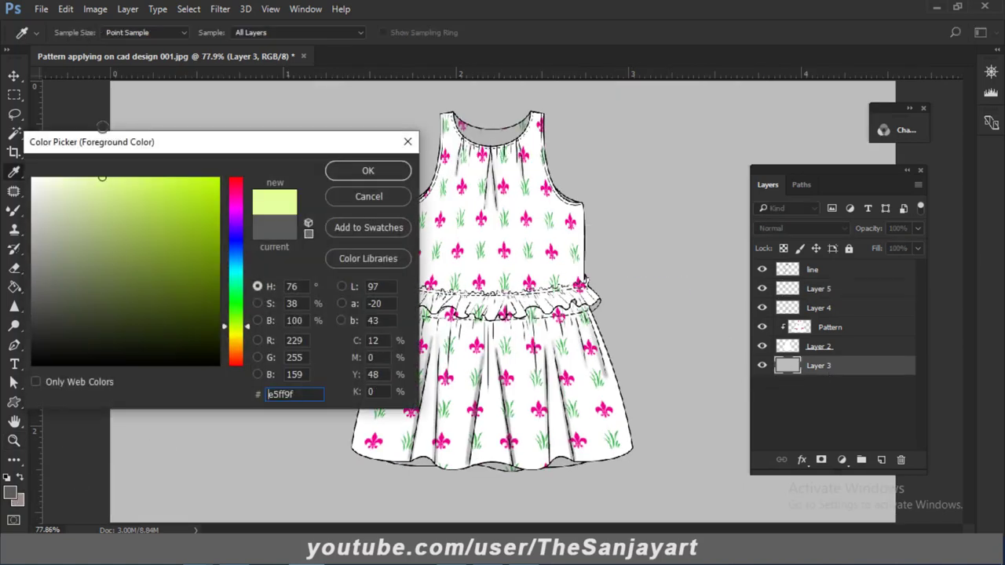
pyautogui.click(363, 171)
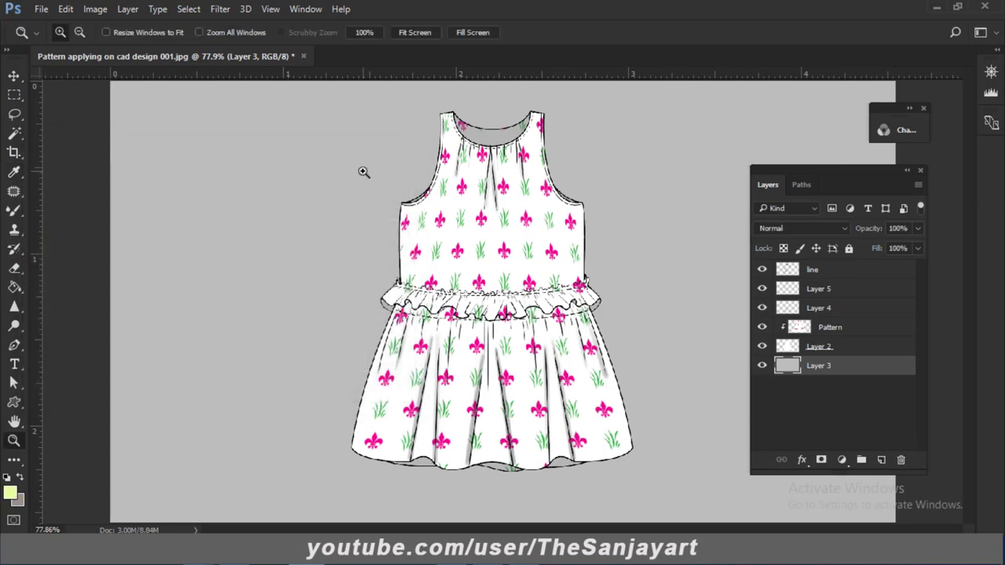
pyautogui.hotkey('alt', 'BackSpace')
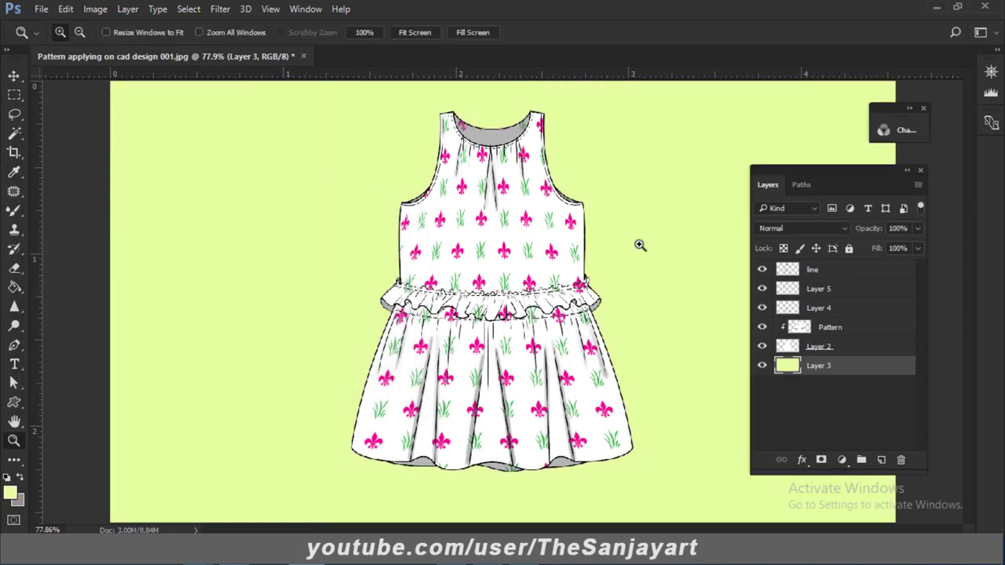
pyautogui.rightClick(529, 266)
pyautogui.click(563, 284)
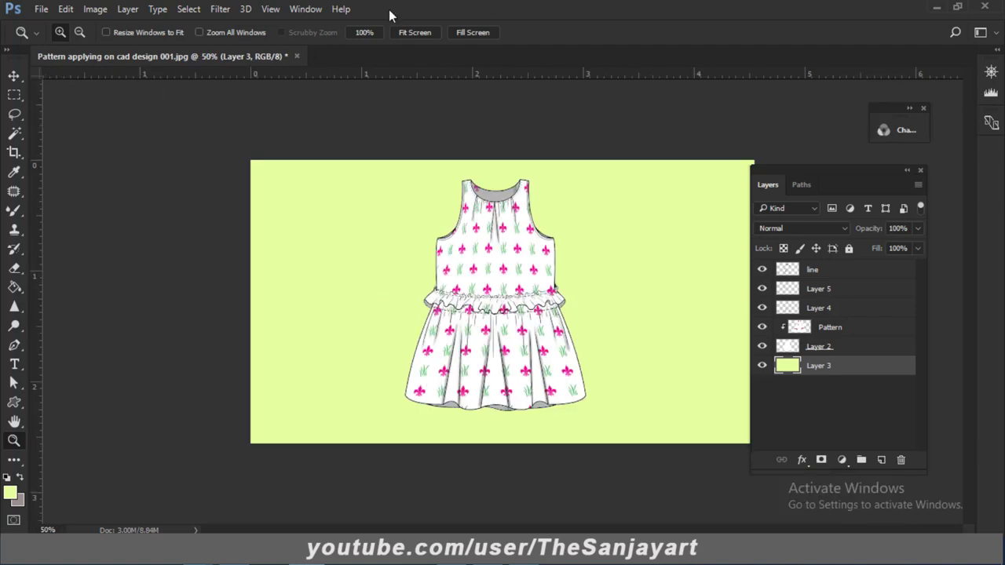
# Step: Apply Hue/Saturation with Hue -33 and Lightness +18 to the lime background
pyautogui.click(95, 9)
pyautogui.moveTo(117, 45)
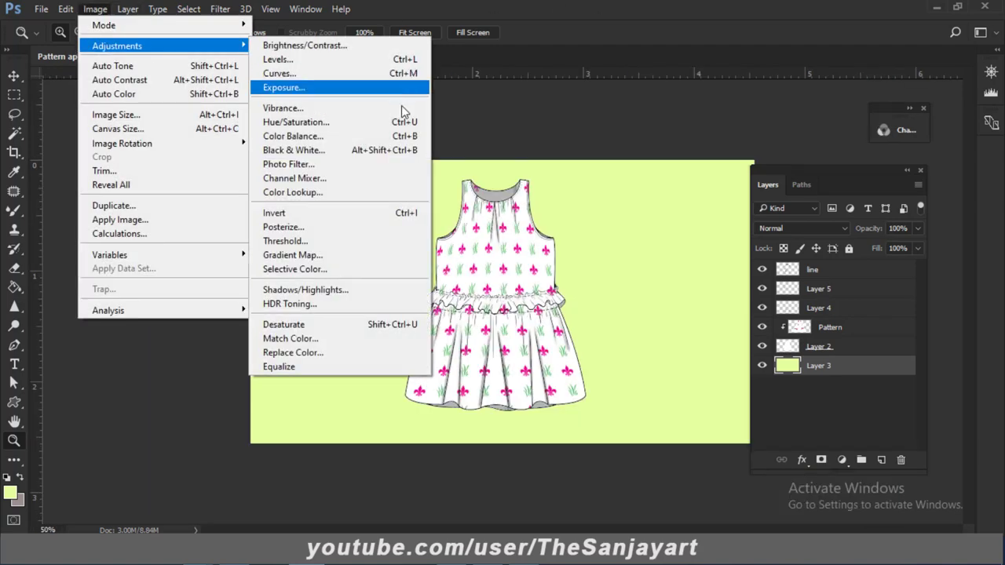
pyautogui.click(409, 123)
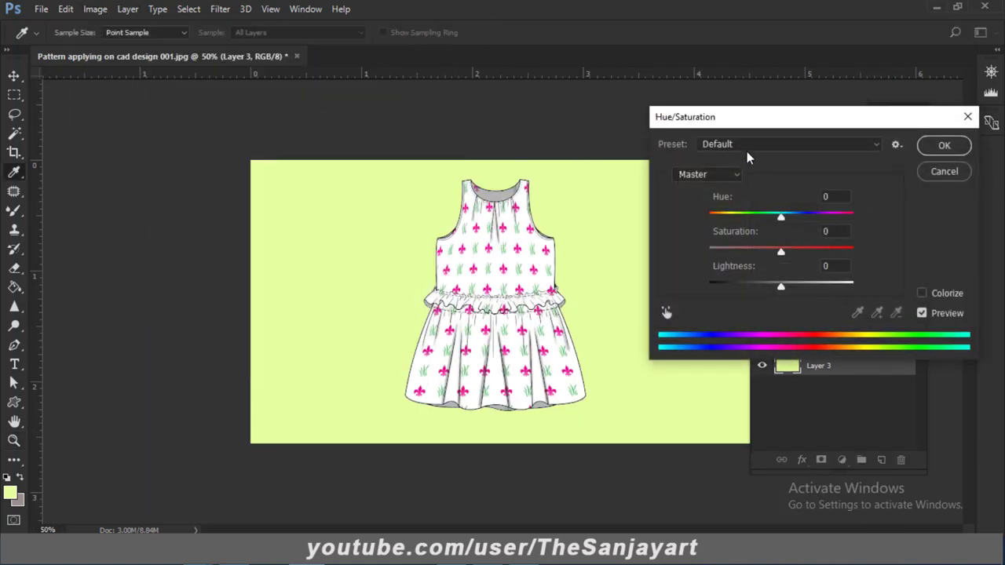
pyautogui.moveTo(780, 218)
pyautogui.mouseDown()
pyautogui.moveTo(730, 218)
pyautogui.moveTo(757, 217)
pyautogui.mouseUp()
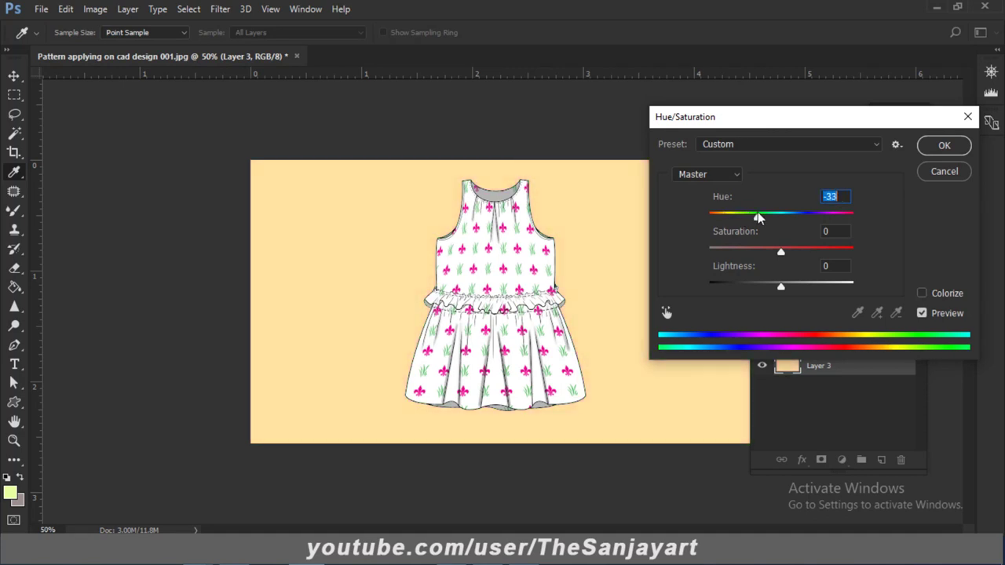
pyautogui.moveTo(781, 287)
pyautogui.mouseDown()
pyautogui.moveTo(759, 287)
pyautogui.moveTo(872, 284)
pyautogui.moveTo(795, 284)
pyautogui.mouseUp()
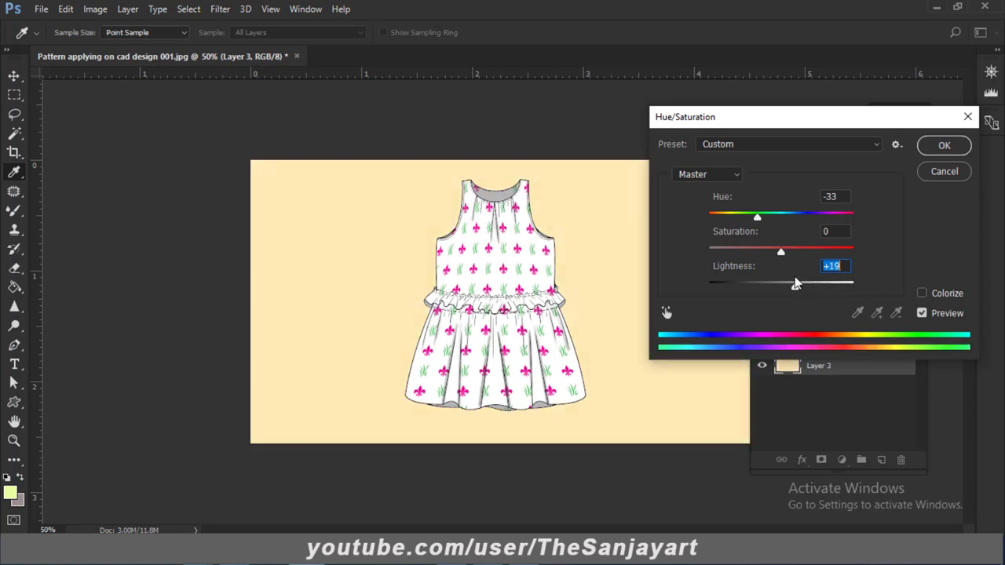
pyautogui.click(941, 146)
pyautogui.press('z')
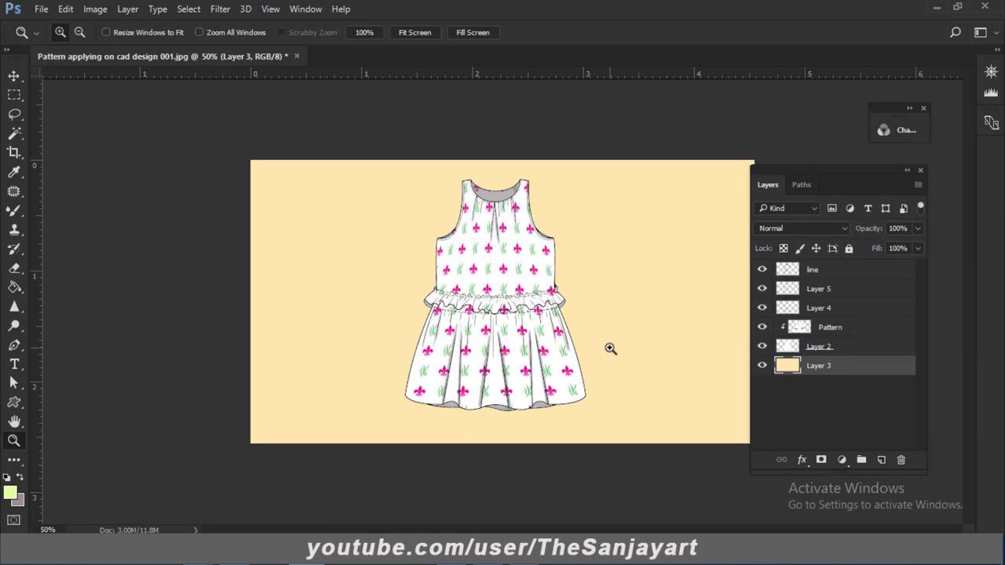
pyautogui.rightClick(609, 348)
# Step: Group the dress layers from the line layer down to Layer 2 into Group 1
pyautogui.click(652, 361)
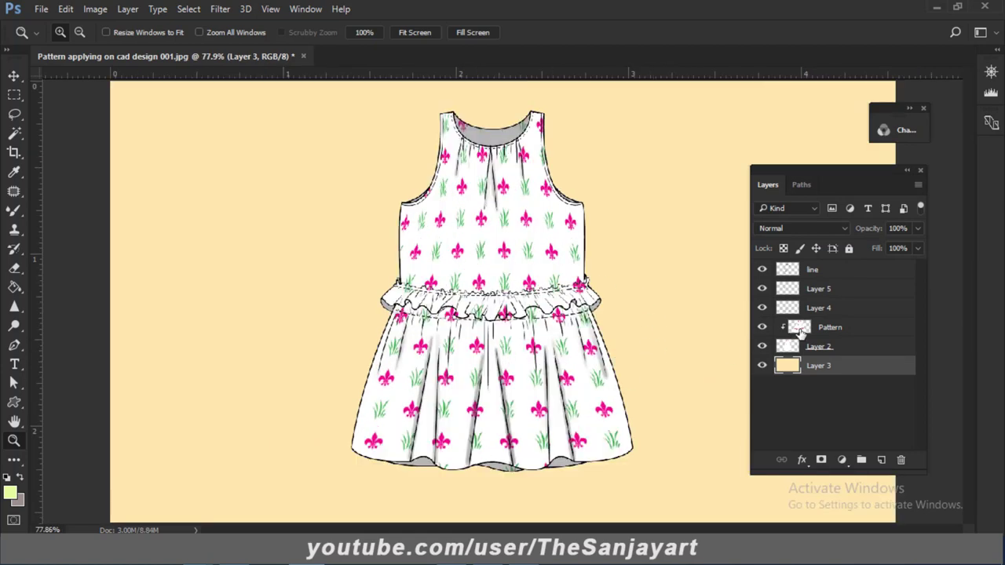
pyautogui.click(814, 272)
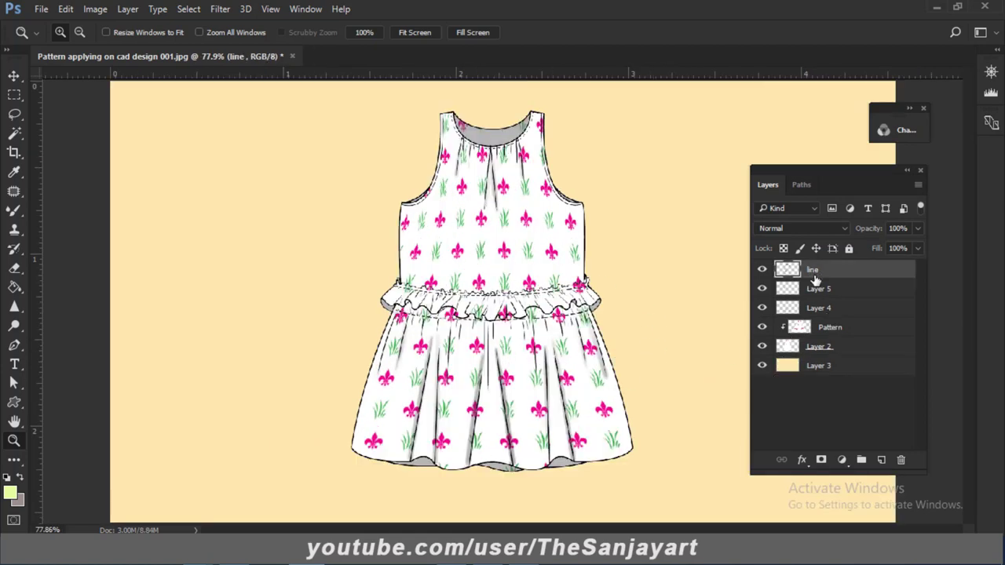
pyautogui.keyDown('shift'); pyautogui.click(826, 348); pyautogui.keyUp('shift')
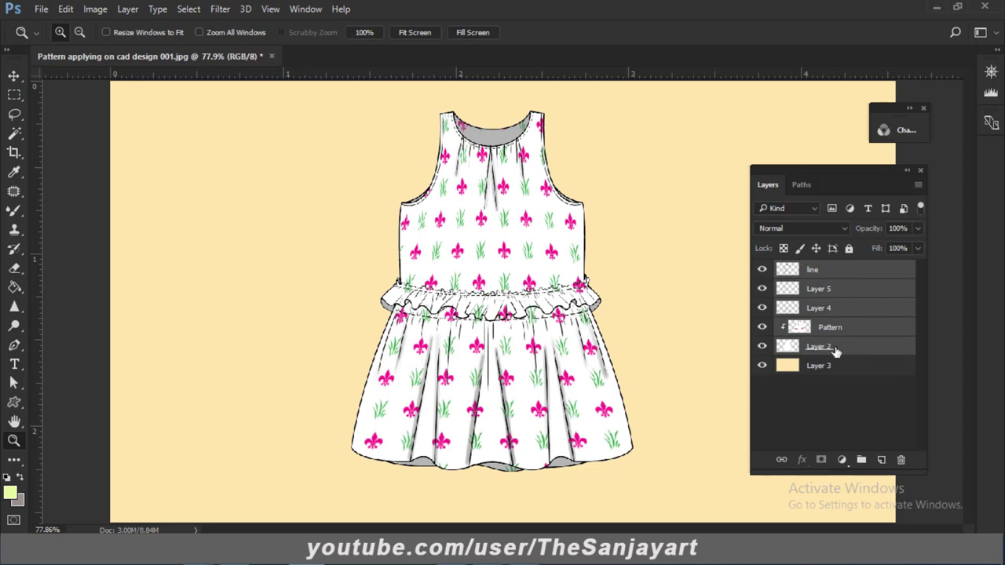
pyautogui.hotkey('ctrl', 'g')
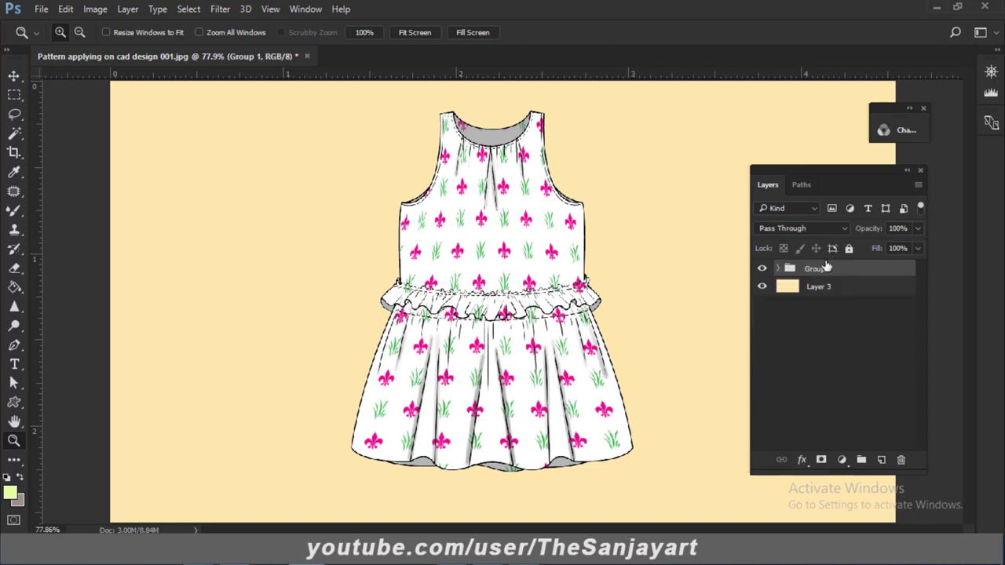
# Step: Duplicate Group 1, merge the copy into one layer, and zoom out to 50%
pyautogui.rightClick(821, 272)
pyautogui.click(848, 90)
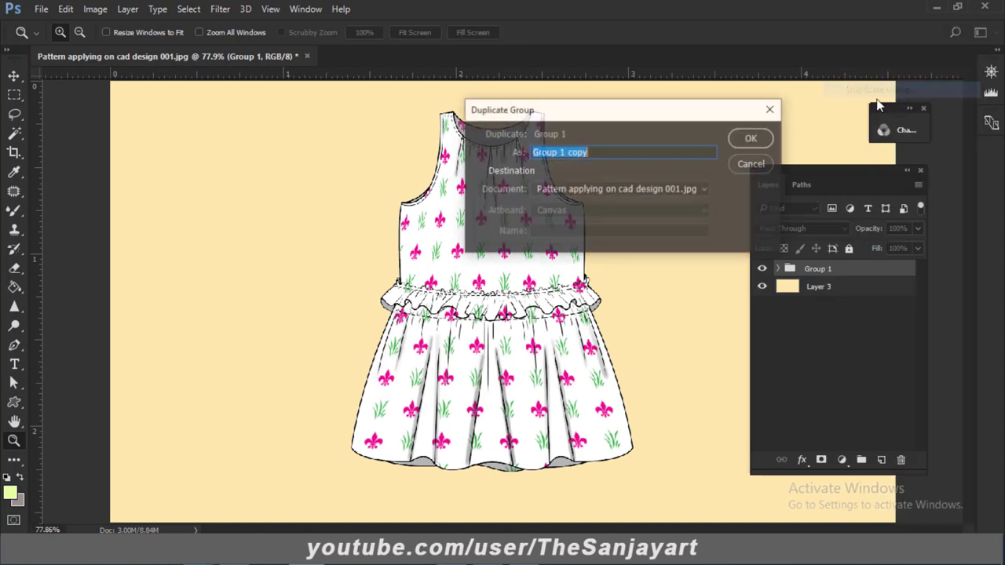
pyautogui.click(745, 145)
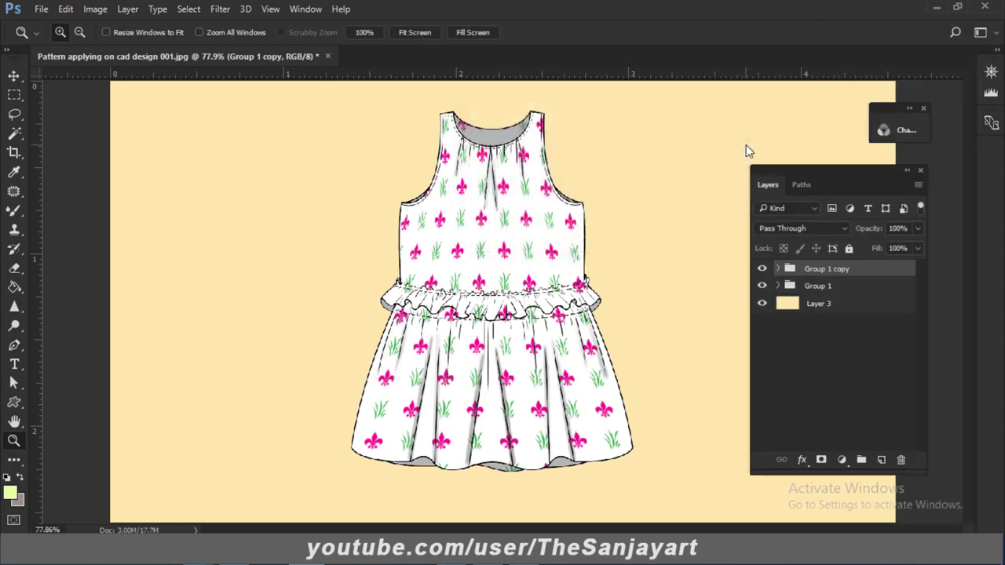
pyautogui.rightClick(812, 271)
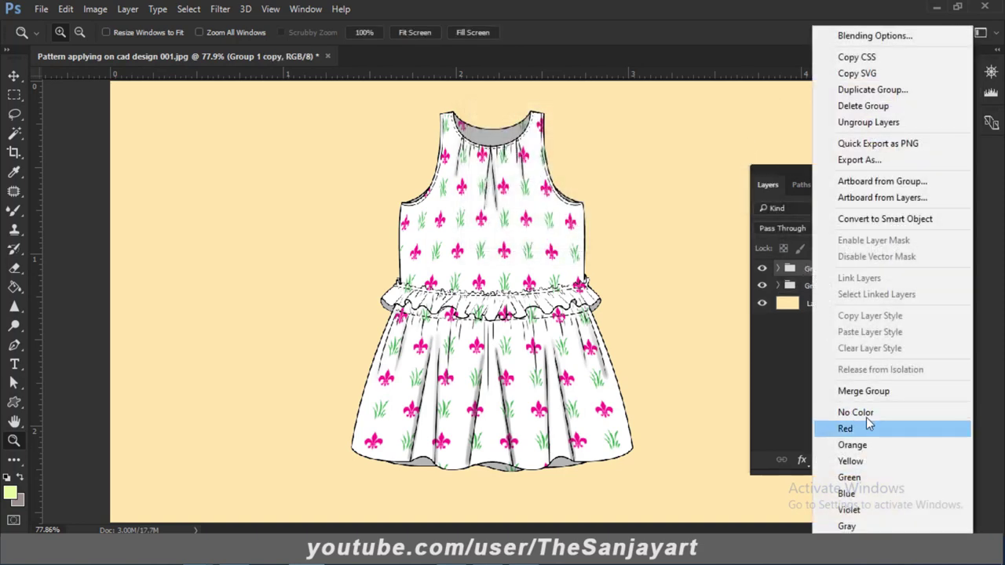
pyautogui.click(863, 391)
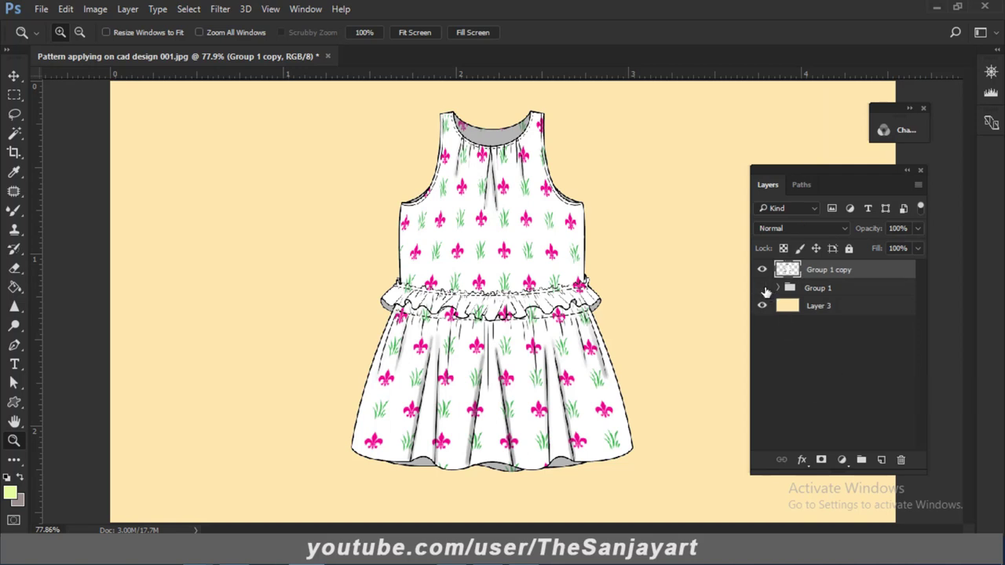
pyautogui.keyDown('alt'); pyautogui.click(455, 255); pyautogui.keyUp('alt')
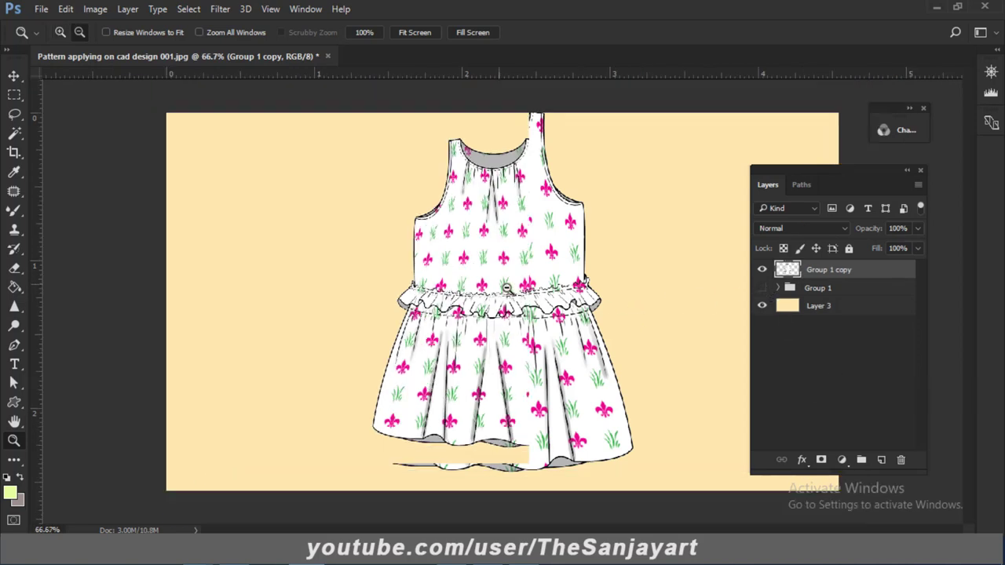
pyautogui.keyDown('alt'); pyautogui.click(554, 300); pyautogui.keyUp('alt')
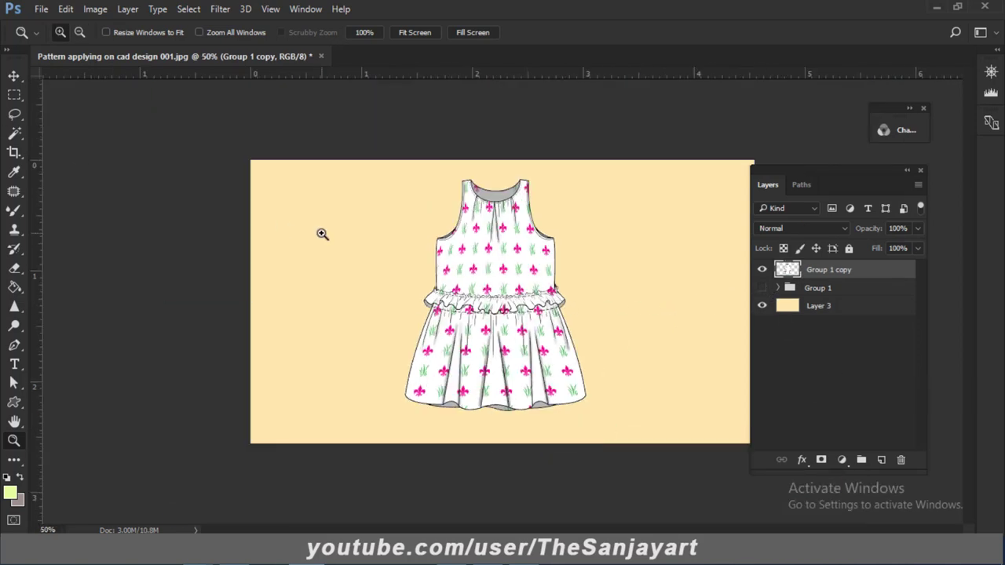
# Step: Paint a soft black 500 px brush dab on a new layer beside the dress
pyautogui.press('b')
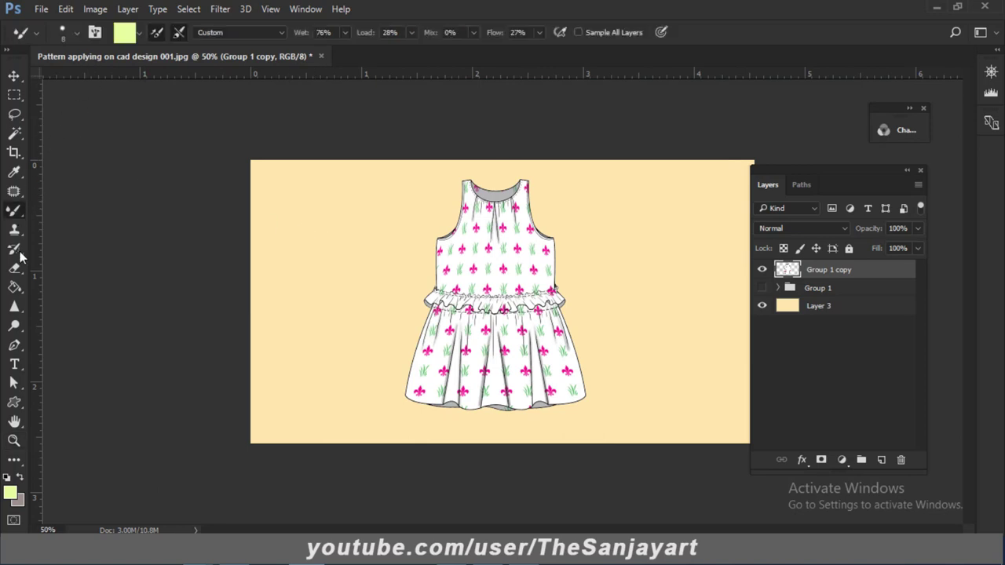
pyautogui.rightClick(14, 211)
pyautogui.click(71, 209)
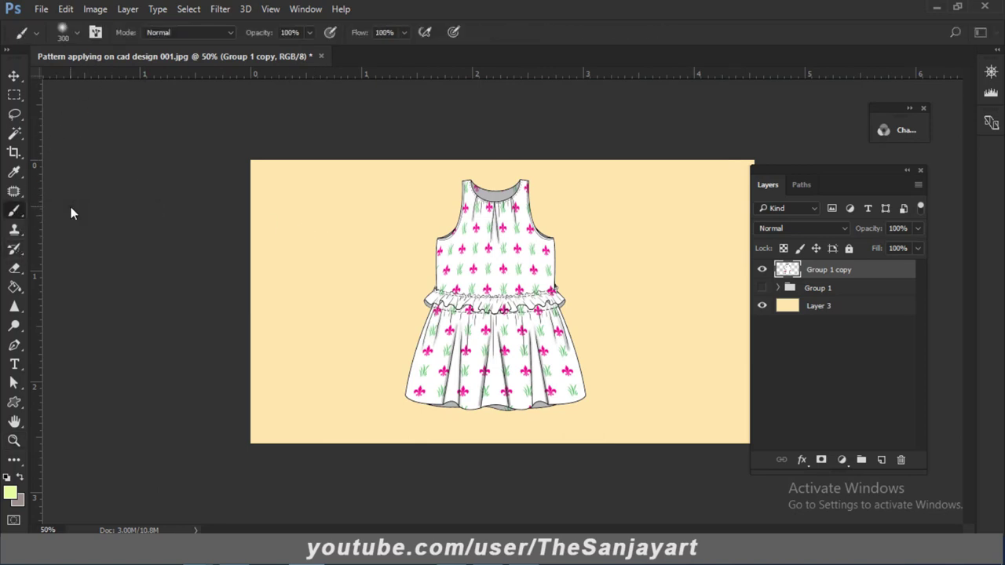
pyautogui.press(']')
pyautogui.press(']')
pyautogui.press('d')
pyautogui.click(881, 461)
pyautogui.click(632, 345)
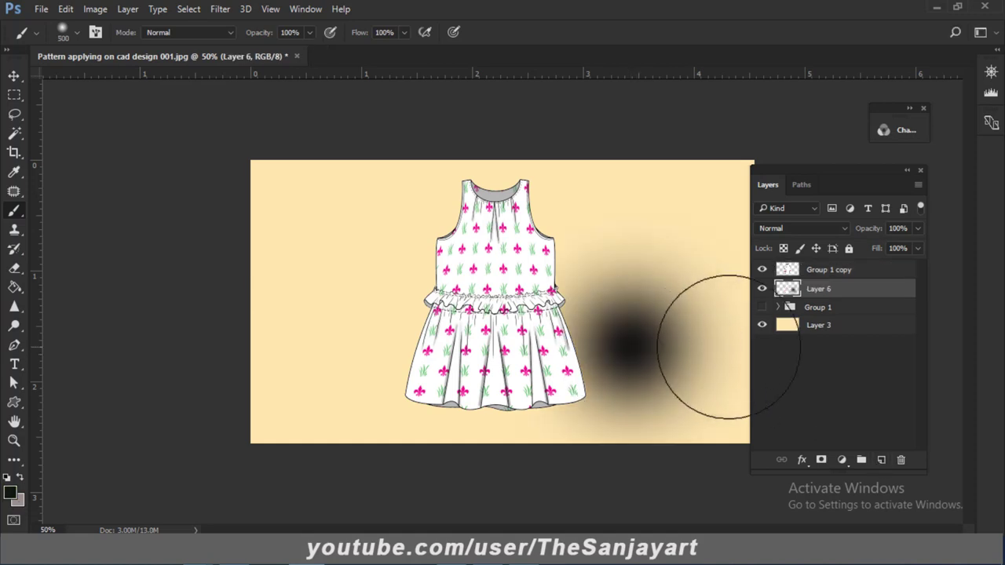
# Step: Squash the dab into a thin shadow strip under the hem, narrow it to about 88%, and nudge it left
pyautogui.hotkey('ctrl', 't')
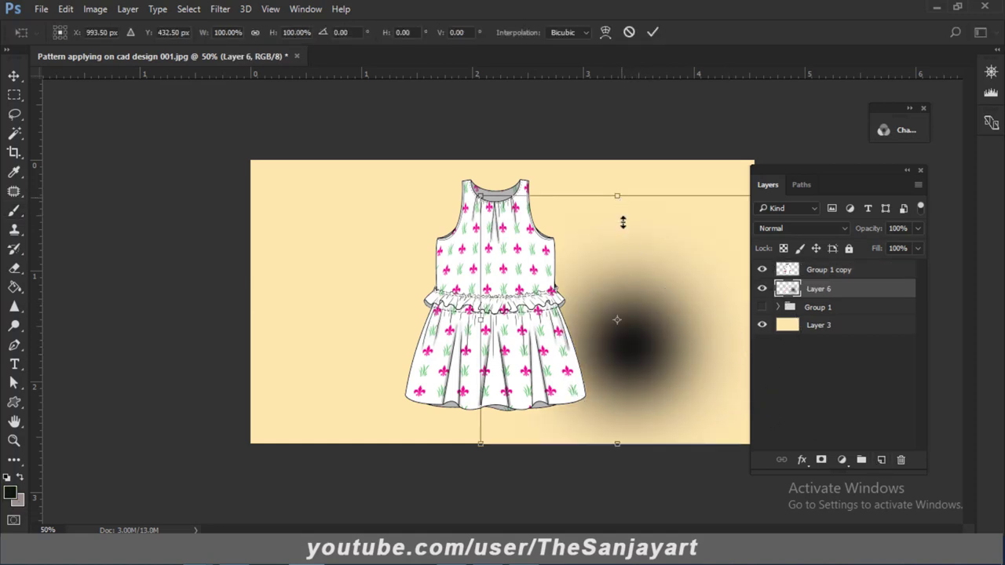
pyautogui.moveTo(622, 222)
pyautogui.mouseDown()
pyautogui.moveTo(617, 431)
pyautogui.moveTo(512, 422)
pyautogui.mouseUp()
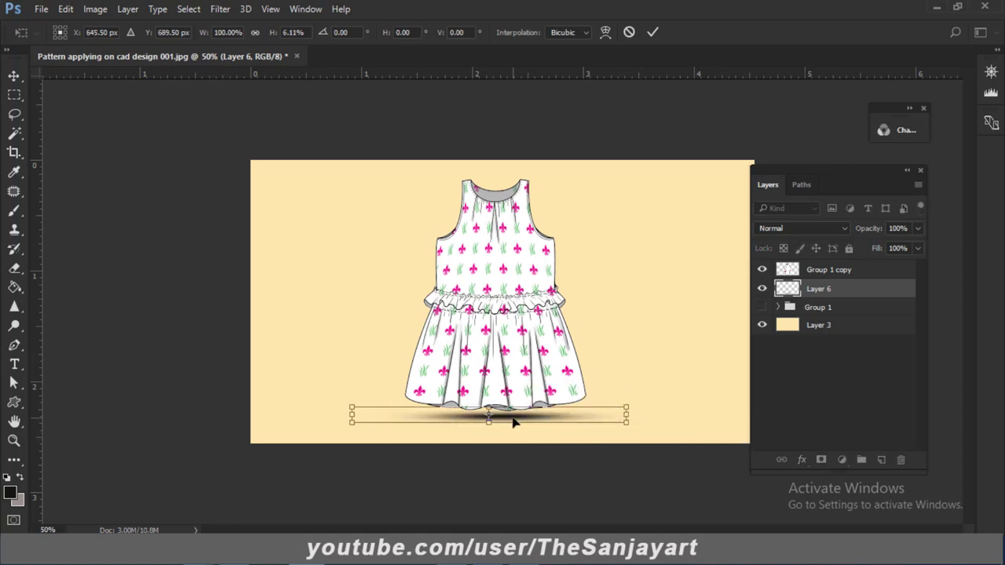
pyautogui.press('Return')
pyautogui.press('b')
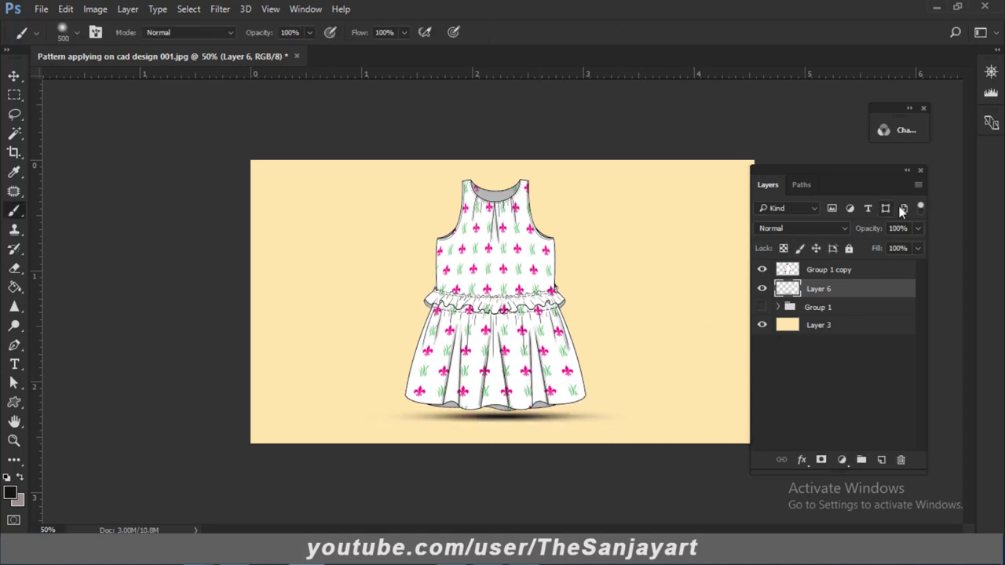
pyautogui.hotkey('ctrl', 't')
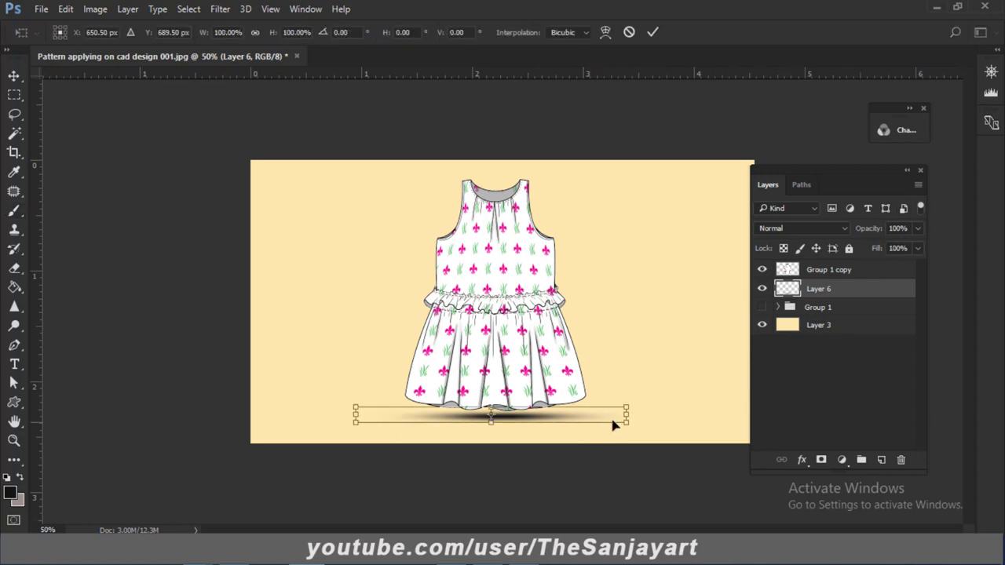
pyautogui.moveTo(625, 415); pyautogui.dragTo(605, 416)
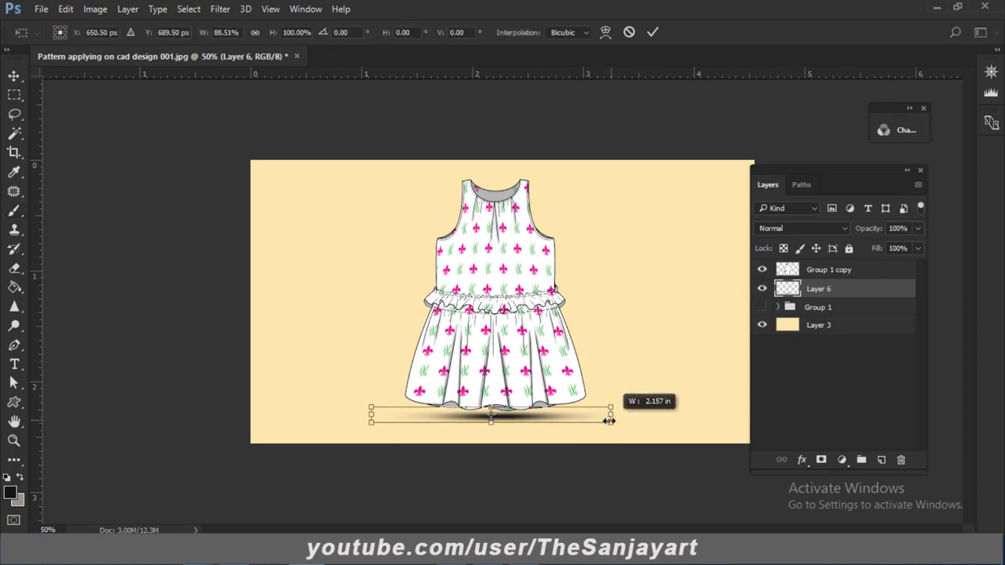
pyautogui.press('Return')
pyautogui.press('b')
pyautogui.press('Return')
pyautogui.press('b')
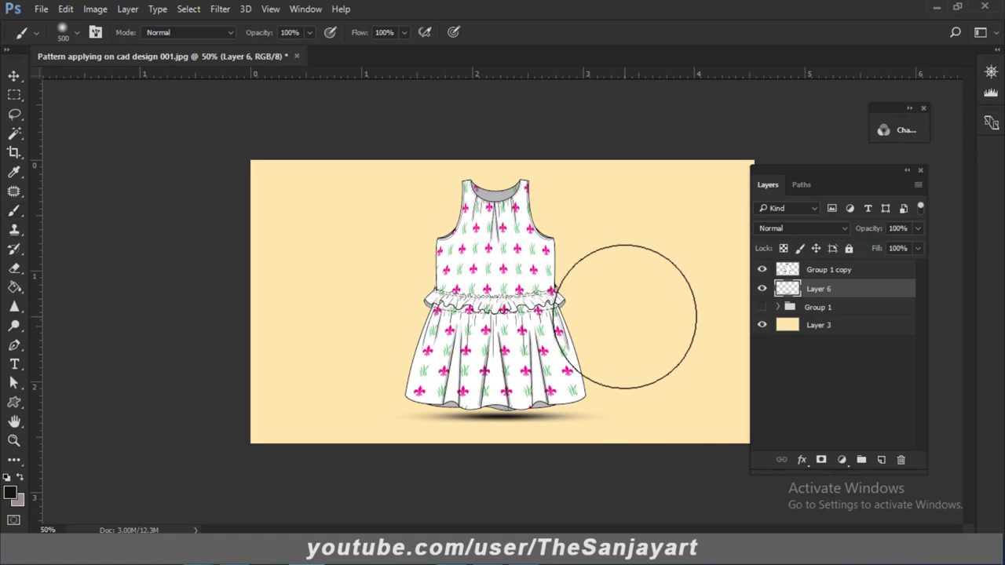
pyautogui.press('v')
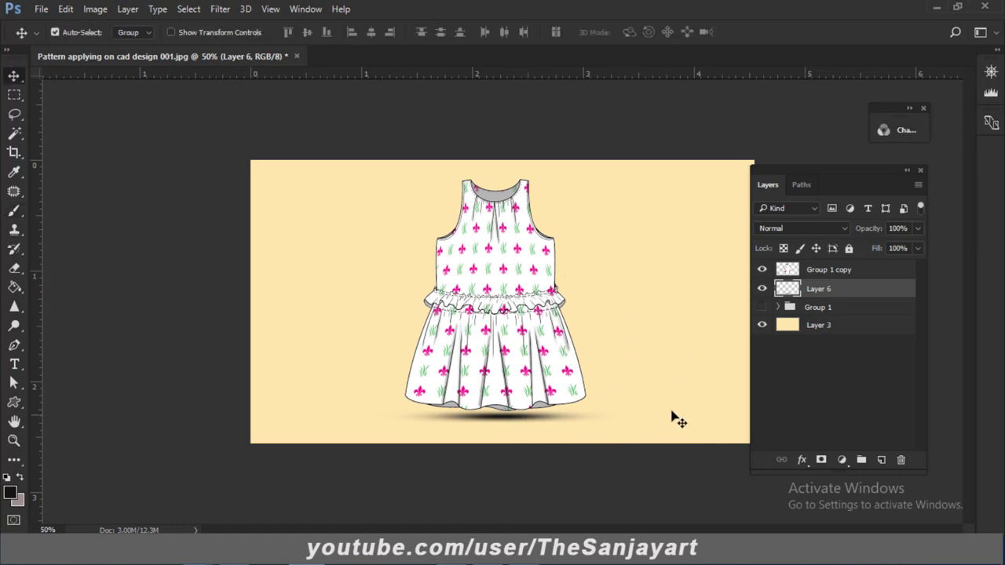
pyautogui.press('Left')
pyautogui.press('Left')
pyautogui.press('Left')
pyautogui.press('Left')
pyautogui.press('Left')
pyautogui.press('Left')
pyautogui.press('Left')
pyautogui.press('Left')
pyautogui.press('Left')
pyautogui.press('Left')
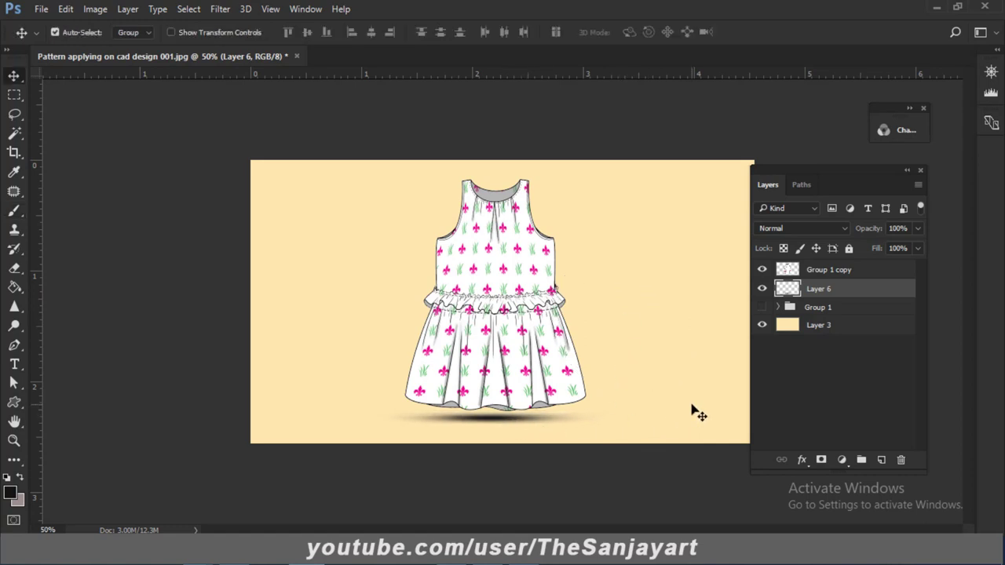